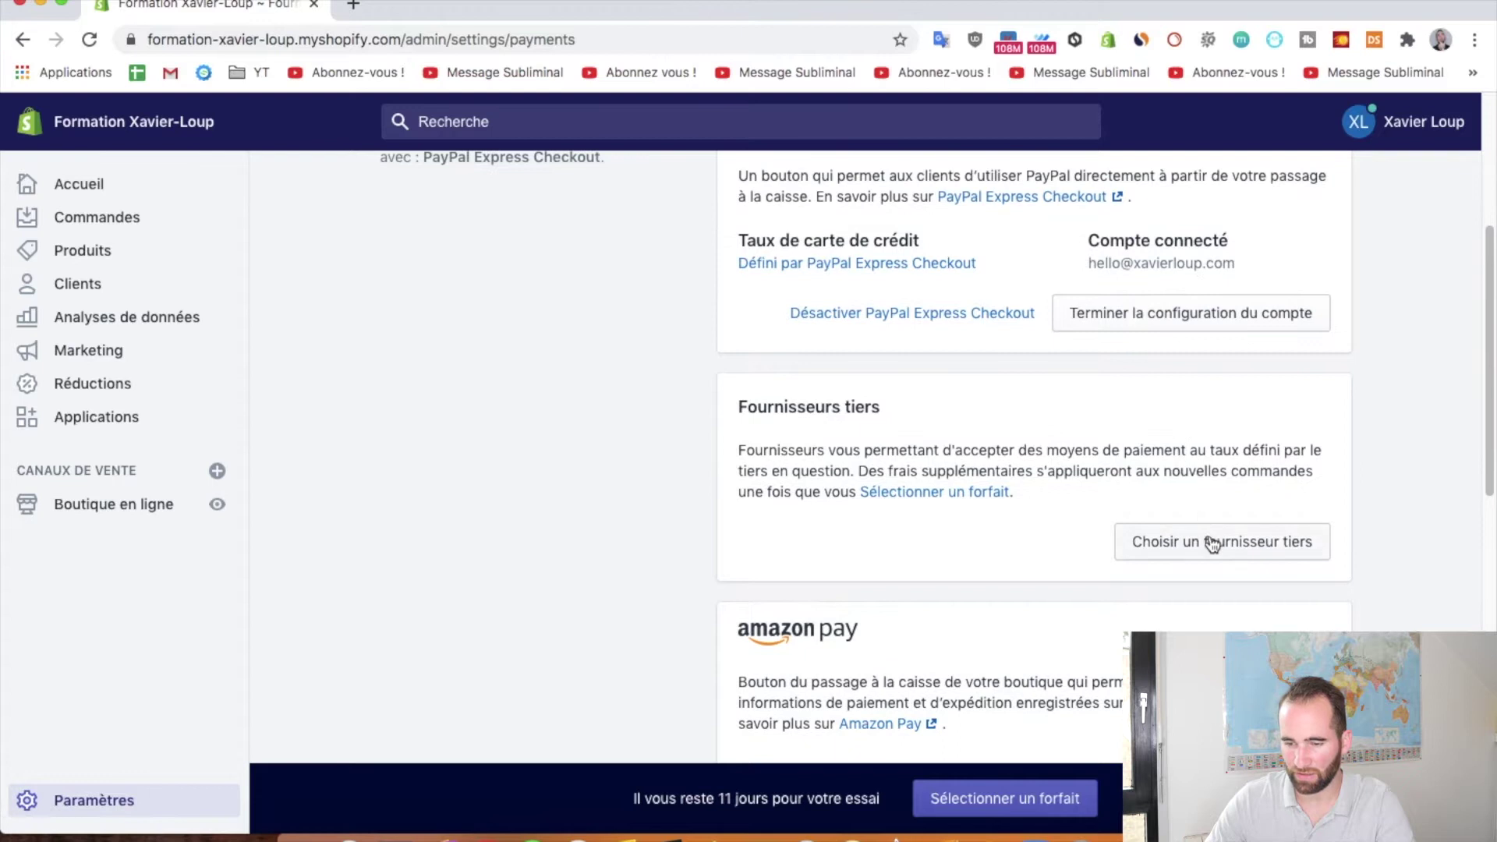
Back in Settings > Payments, launch 'Terminer la configuration du compte' on the PayPal Express card
left_click(23, 39)
scroll(1180, 465, "up", 2)
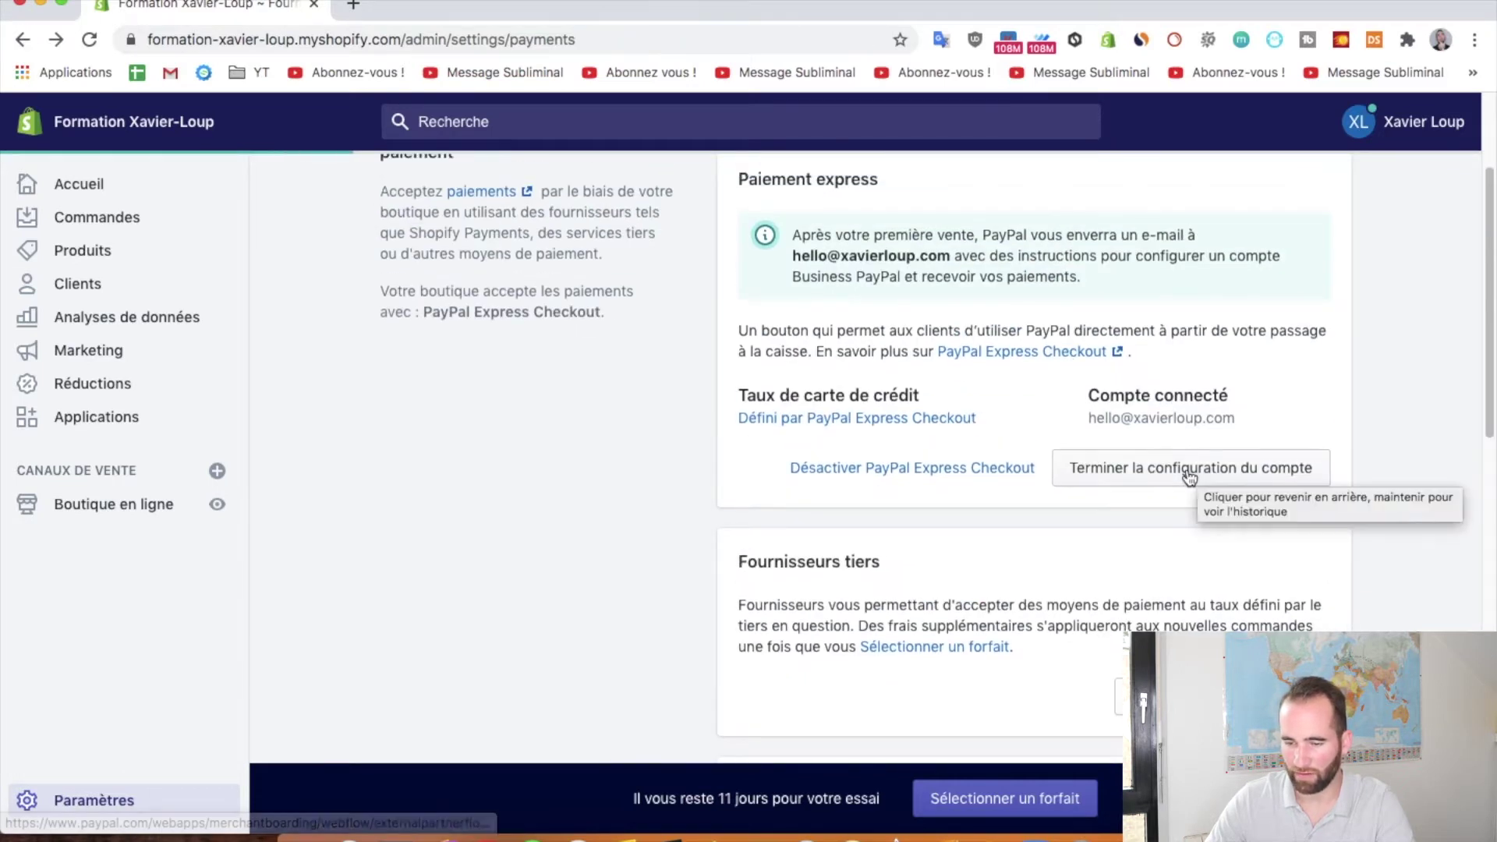
scroll(1131, 545, "up", 2)
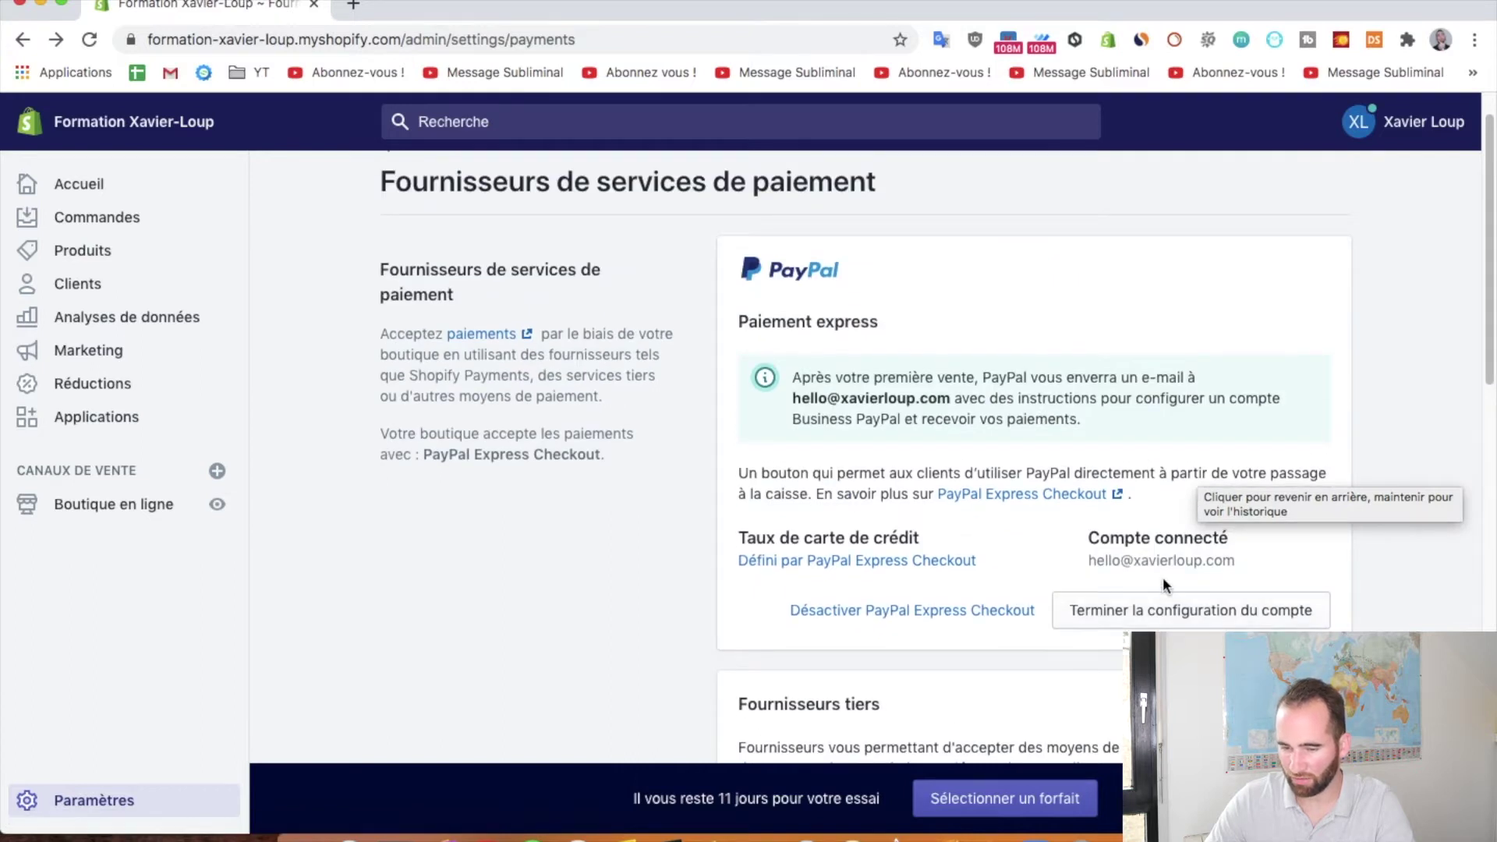
scroll(987, 466, "up", 1)
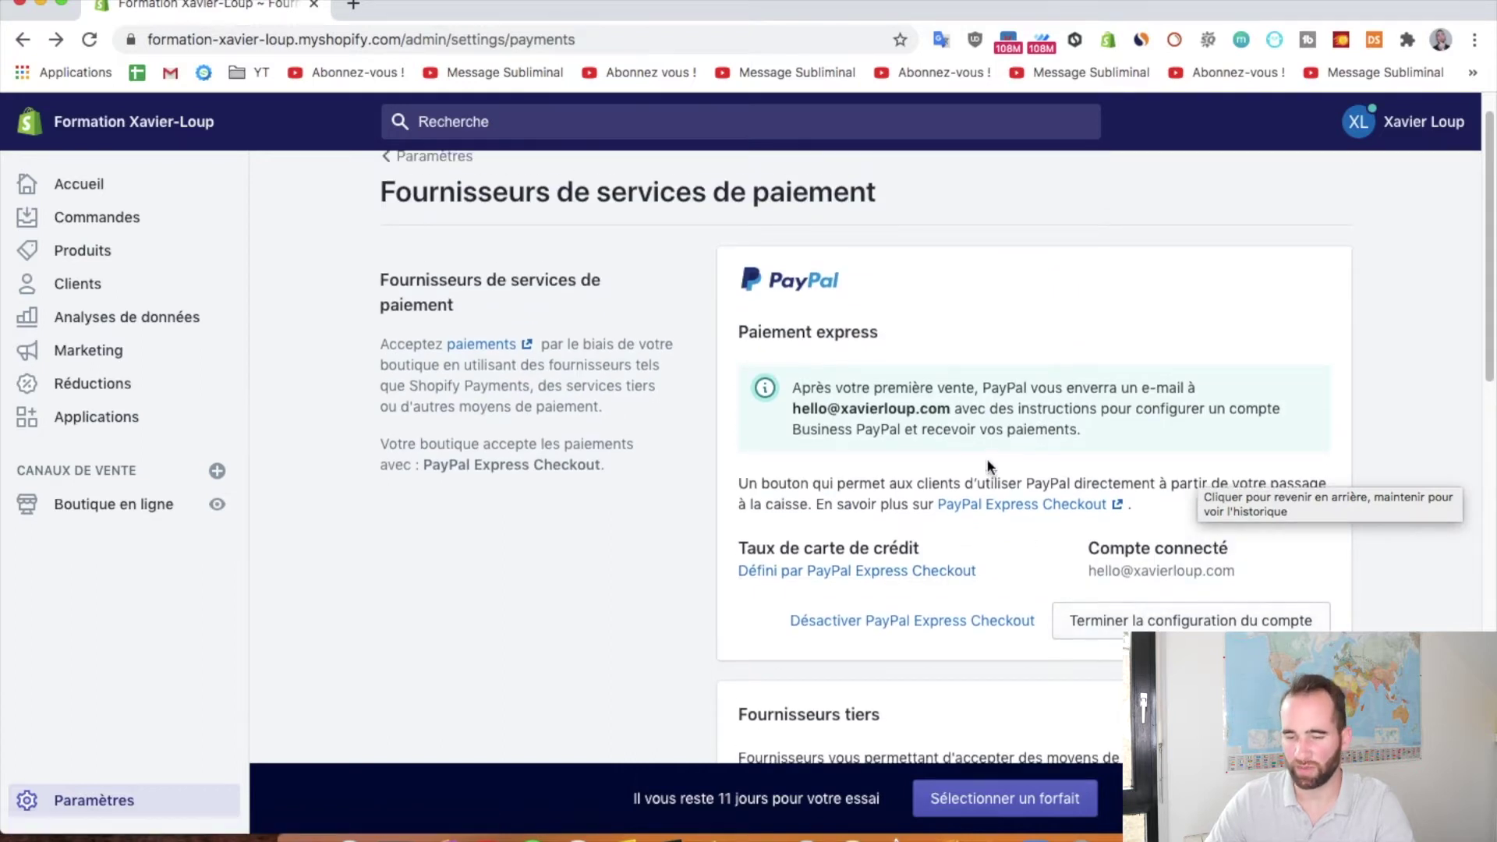
scroll(986, 467, "up", 1)
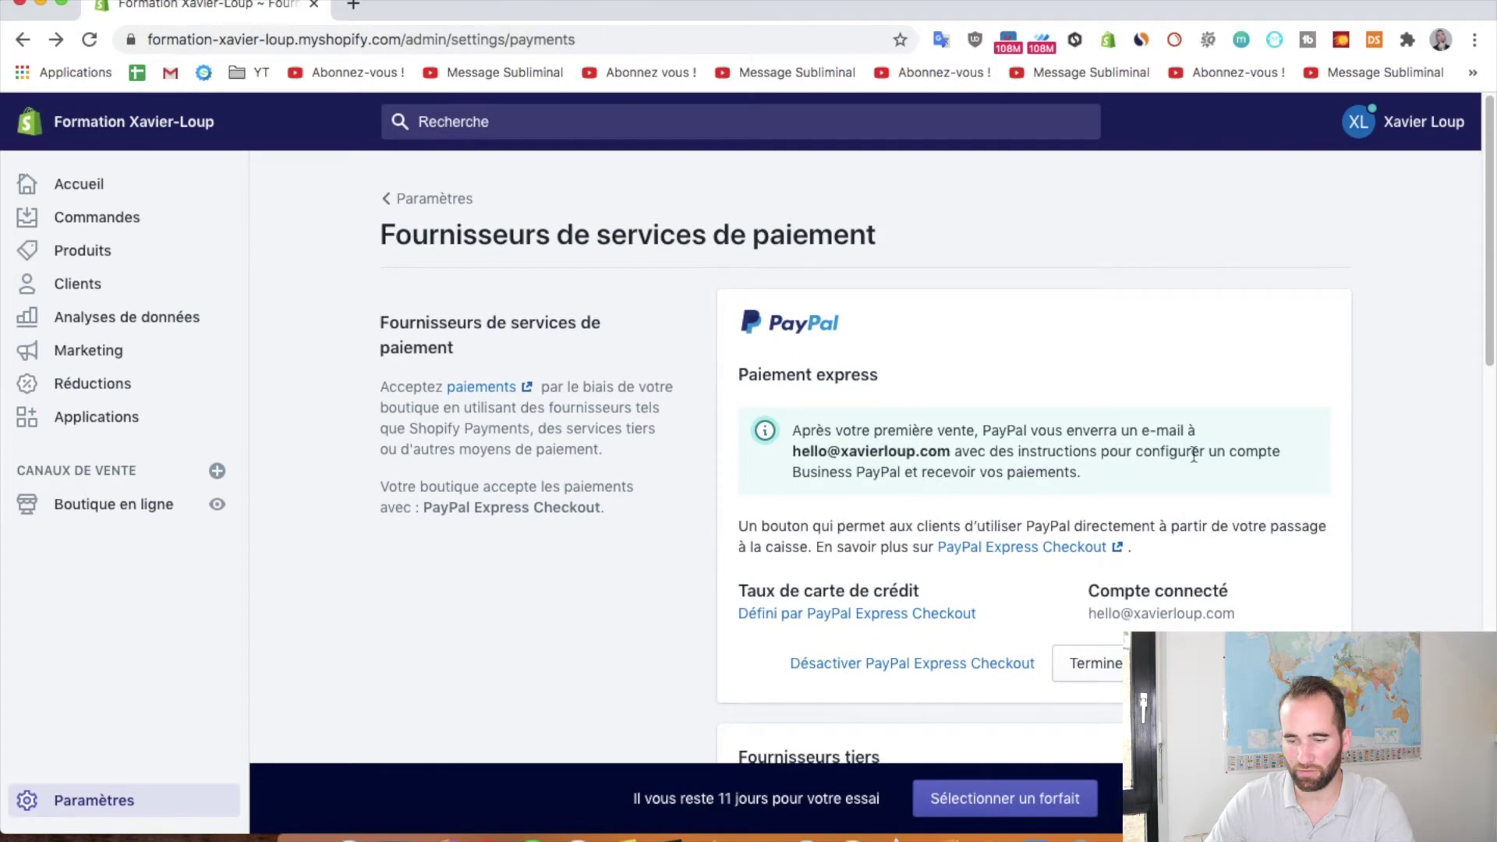
scroll(1143, 507, "down", 4)
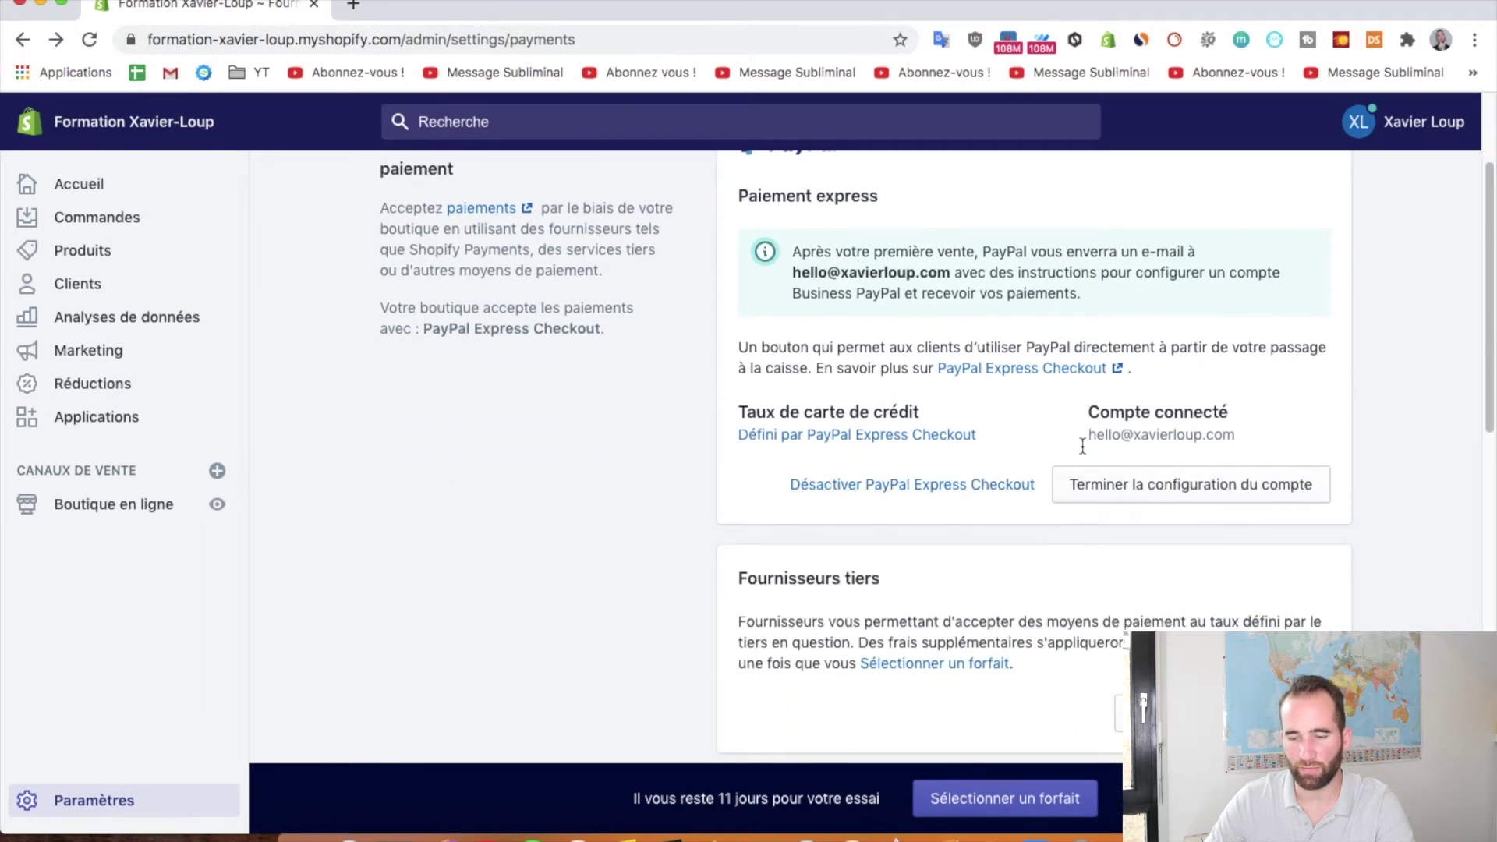
left_click(1176, 484)
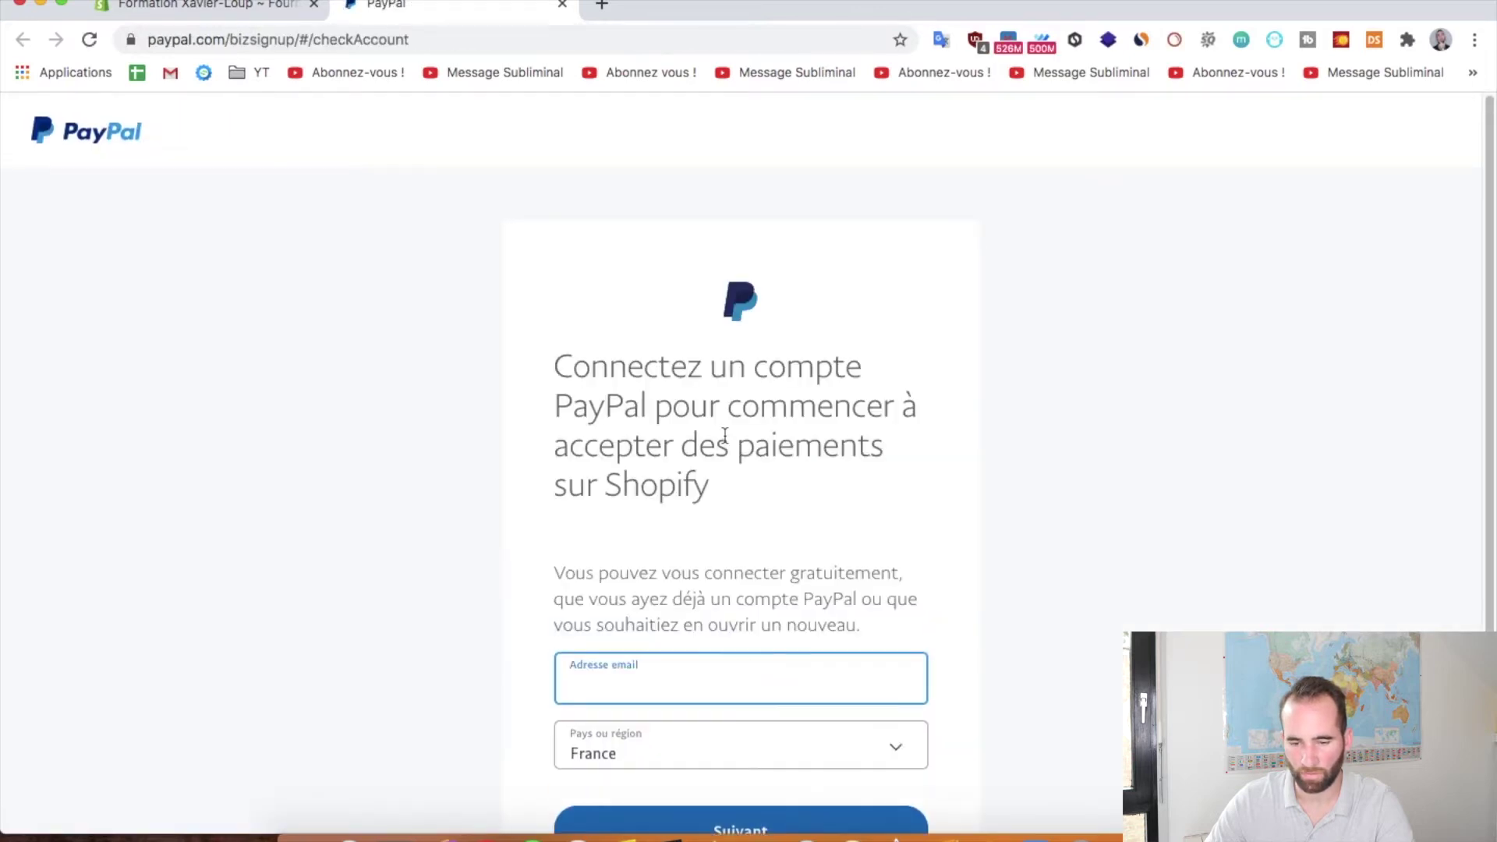
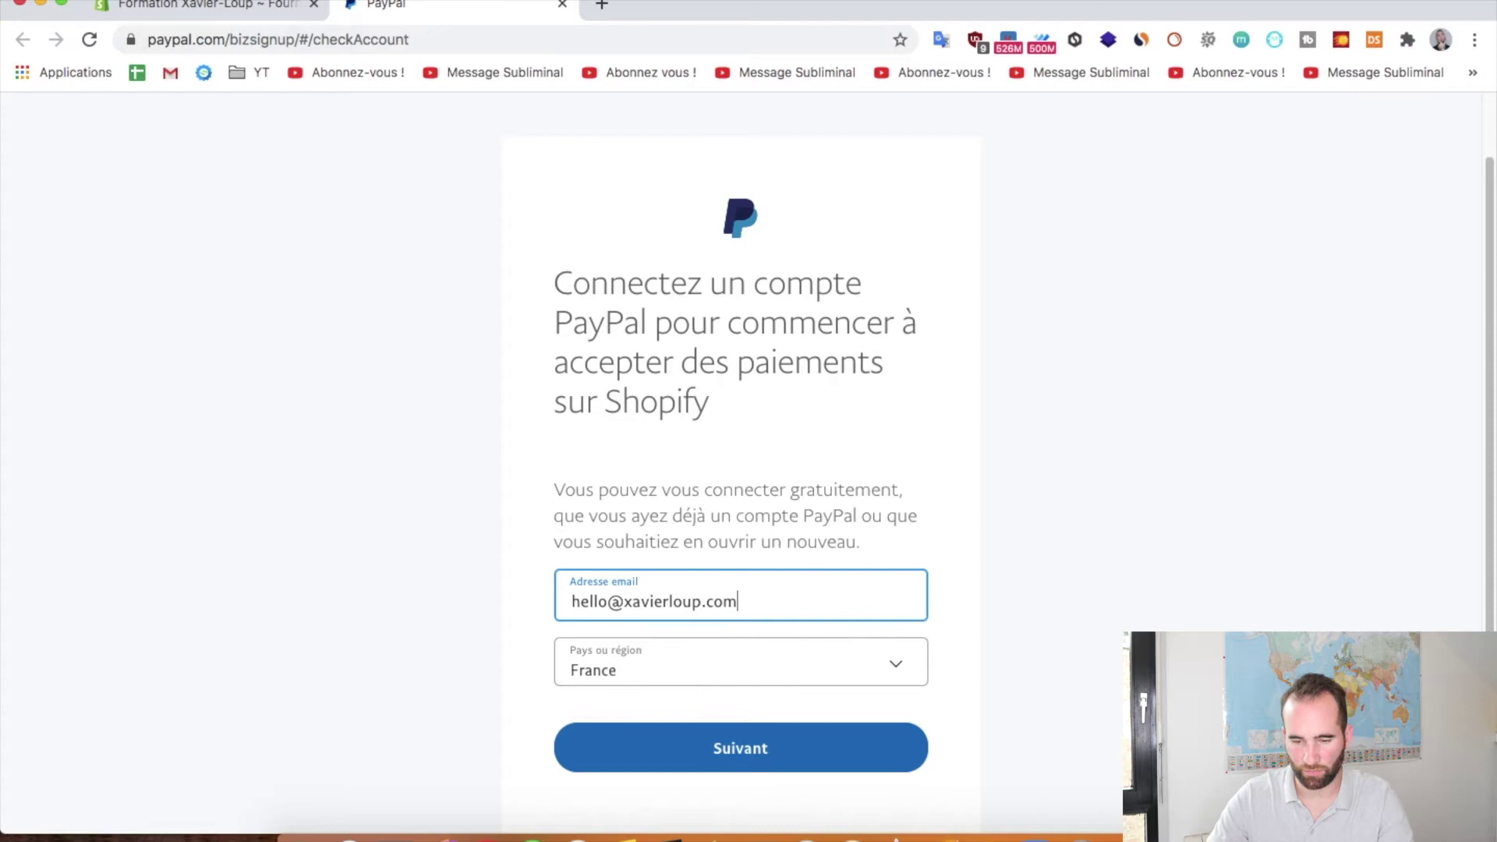
Sign up to PayPal with the store's e-mail address and a new account password
scroll(826, 460, "down", 1)
left_click(1090, 580)
left_click(737, 683)
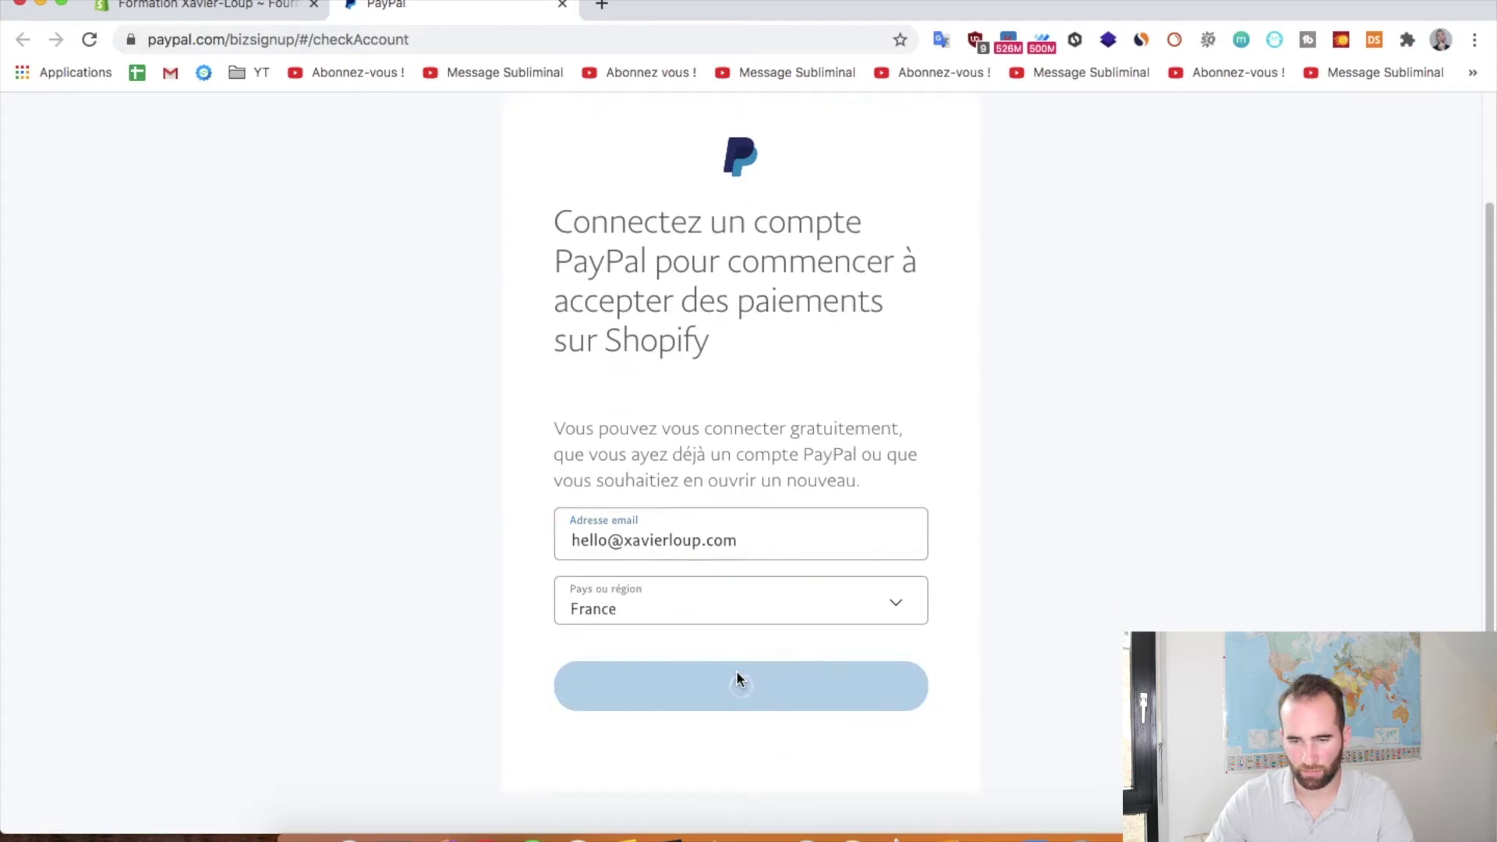
scroll(684, 511, "down", 1)
type("******")
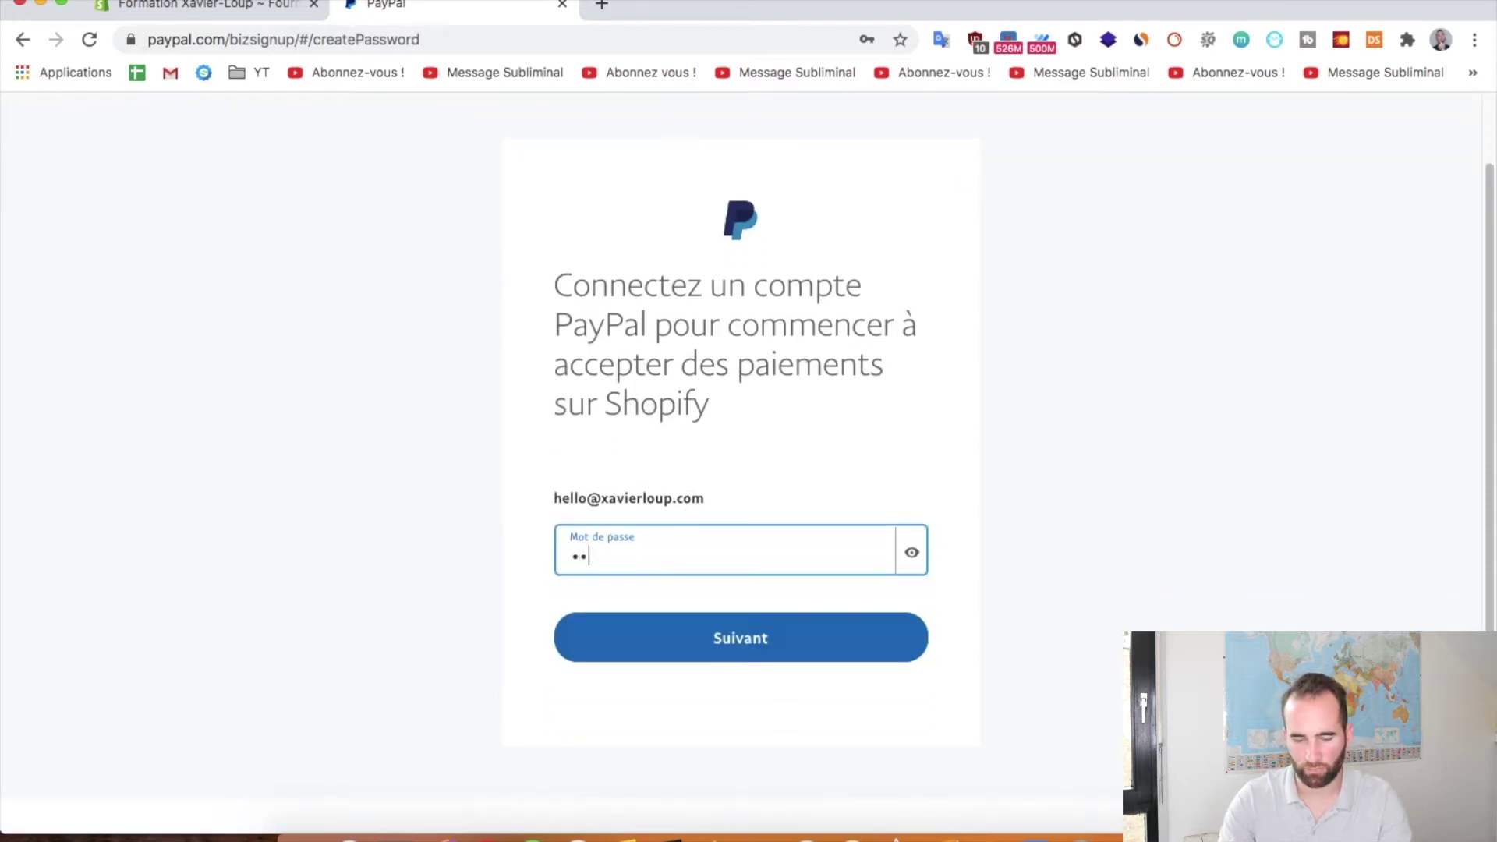
type("****")
left_click(725, 627)
Autofill the business details, changing the company name to 'Formation' and correcting the owner's first and last name
scroll(784, 546, "down", 3)
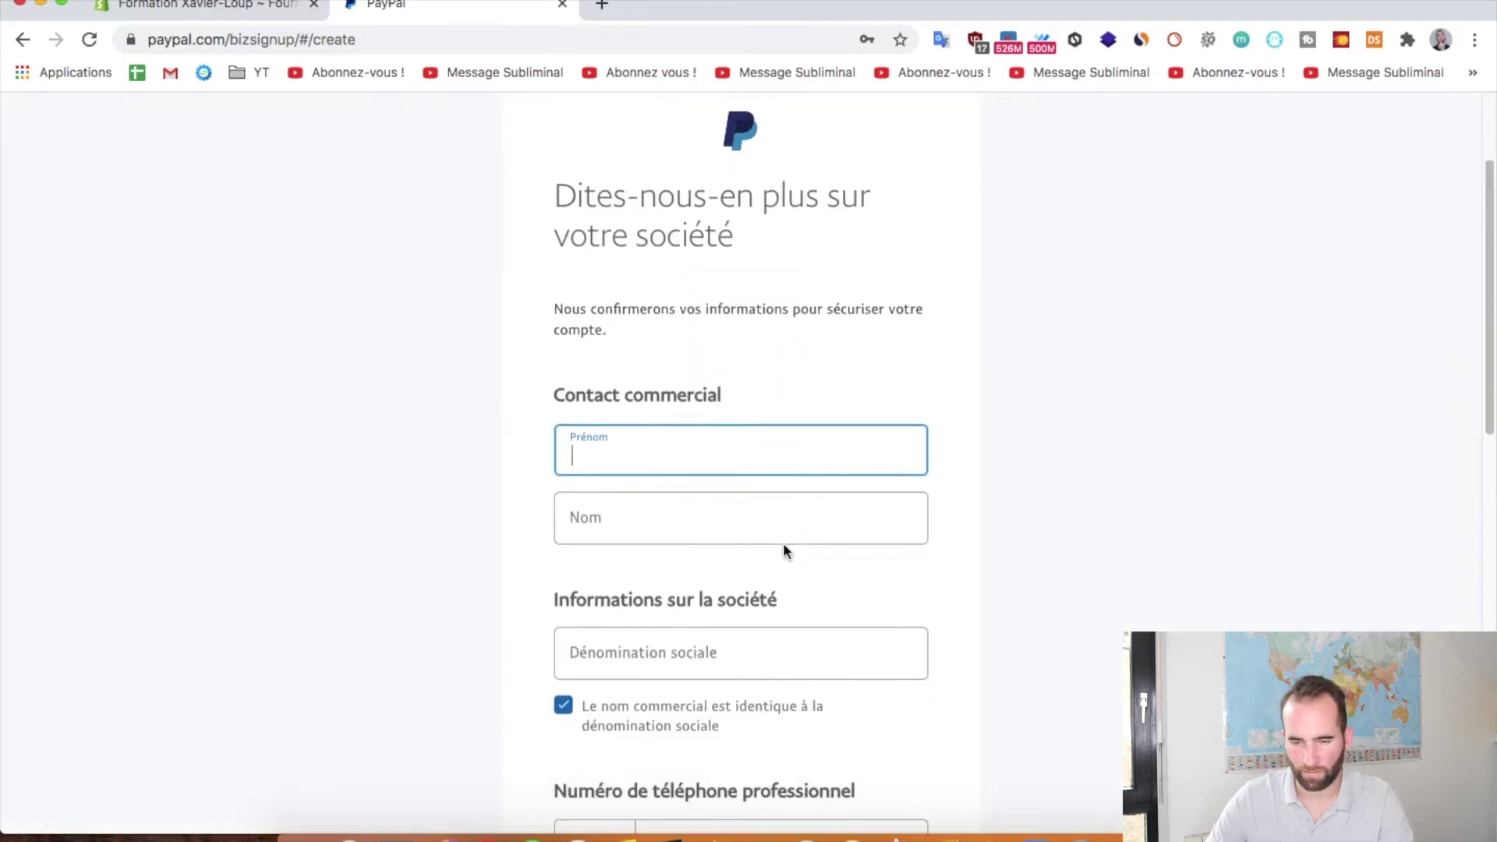
left_click(665, 408)
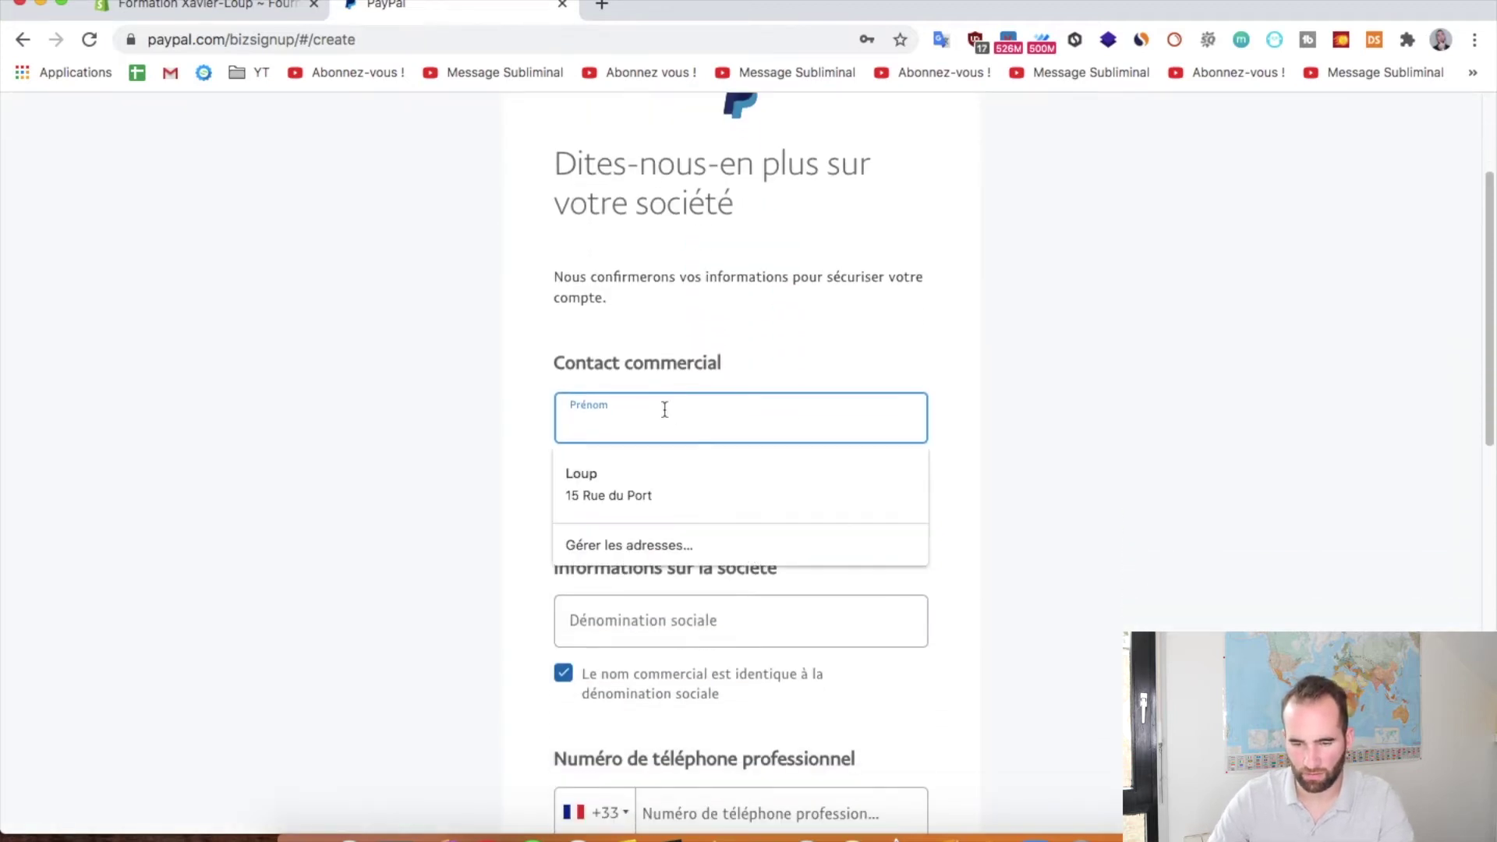
left_click(688, 471)
scroll(678, 445, "down", 1)
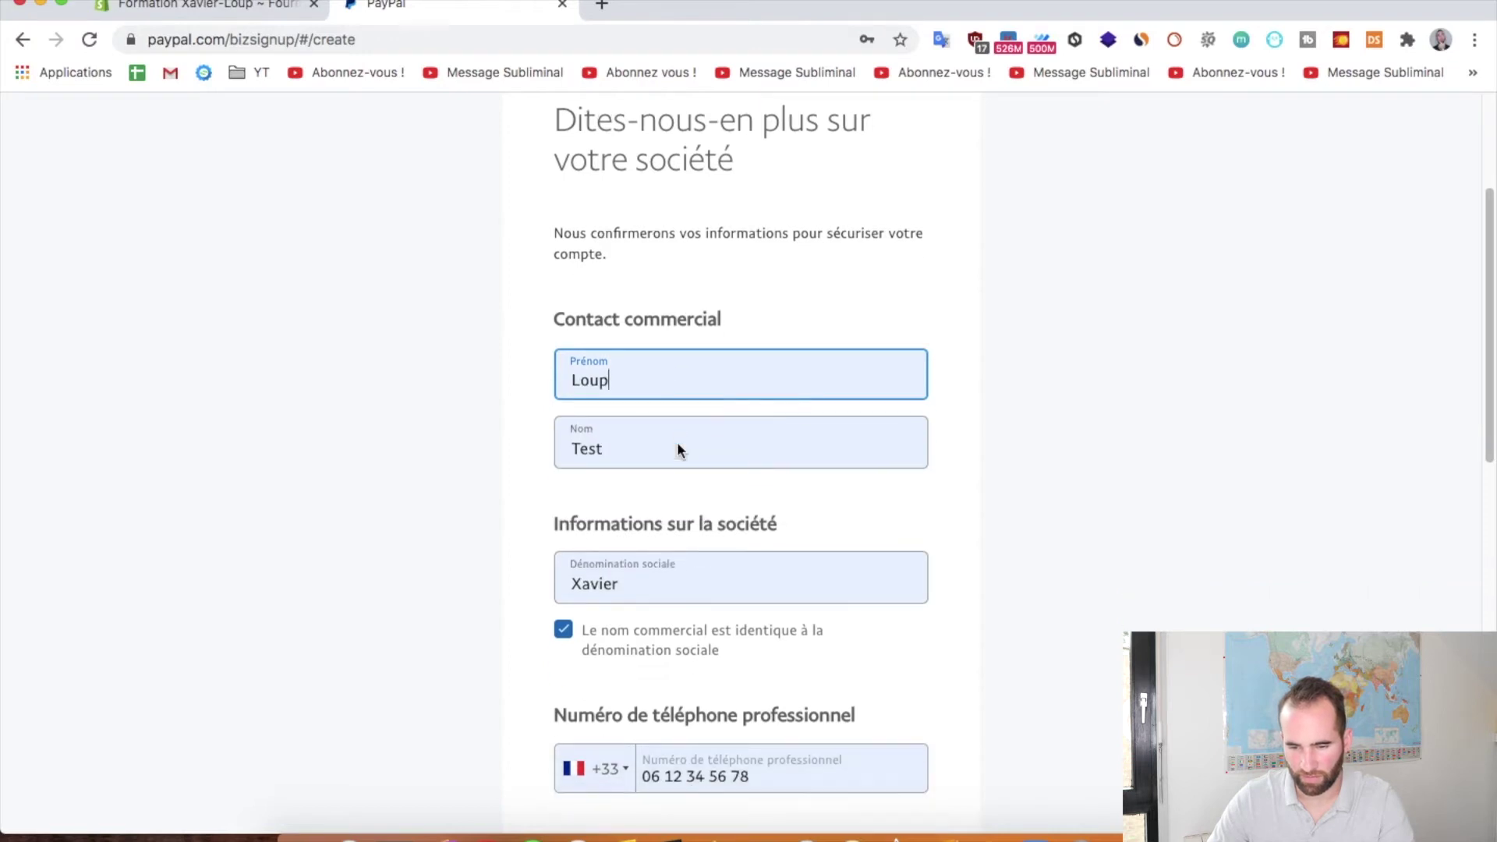
double_click(660, 577)
type("Formation")
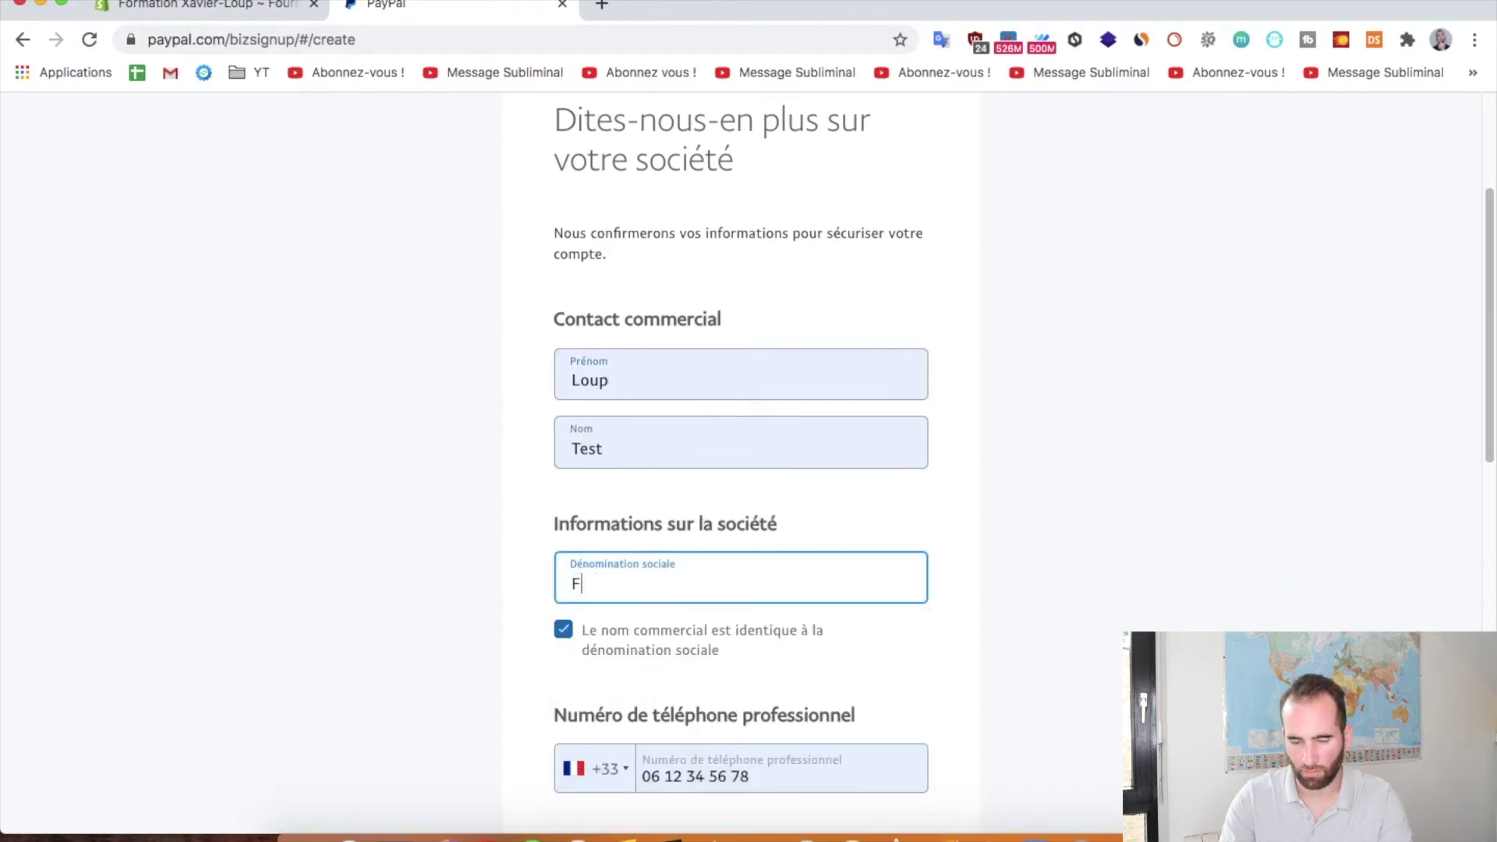
double_click(624, 385)
key("Tab")
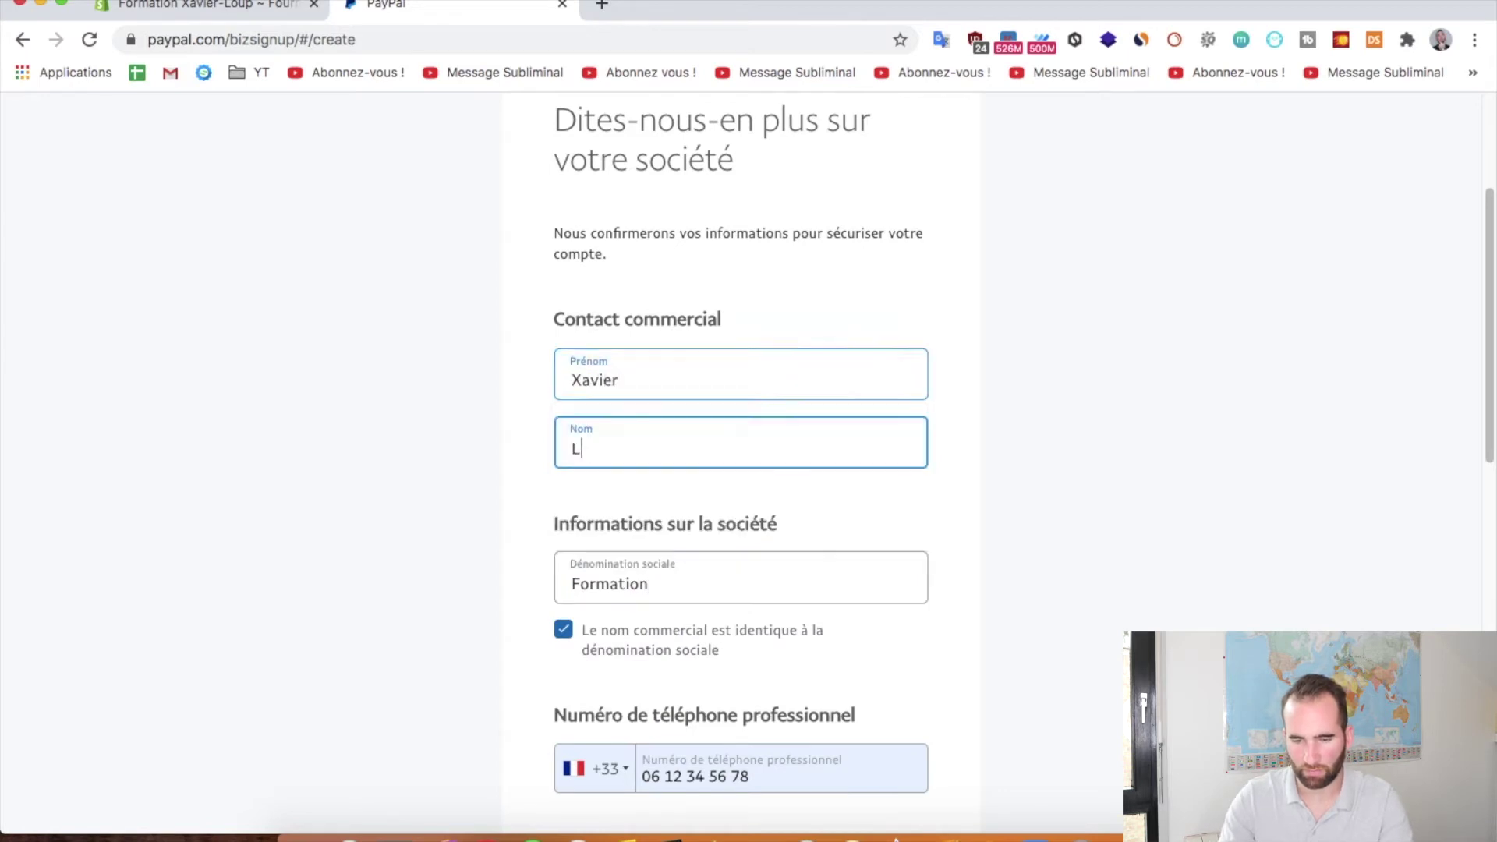
left_click(427, 378)
Accept the terms and Shopify's PayPal integration permission, then submit to open the account
scroll(427, 382, "down", 3)
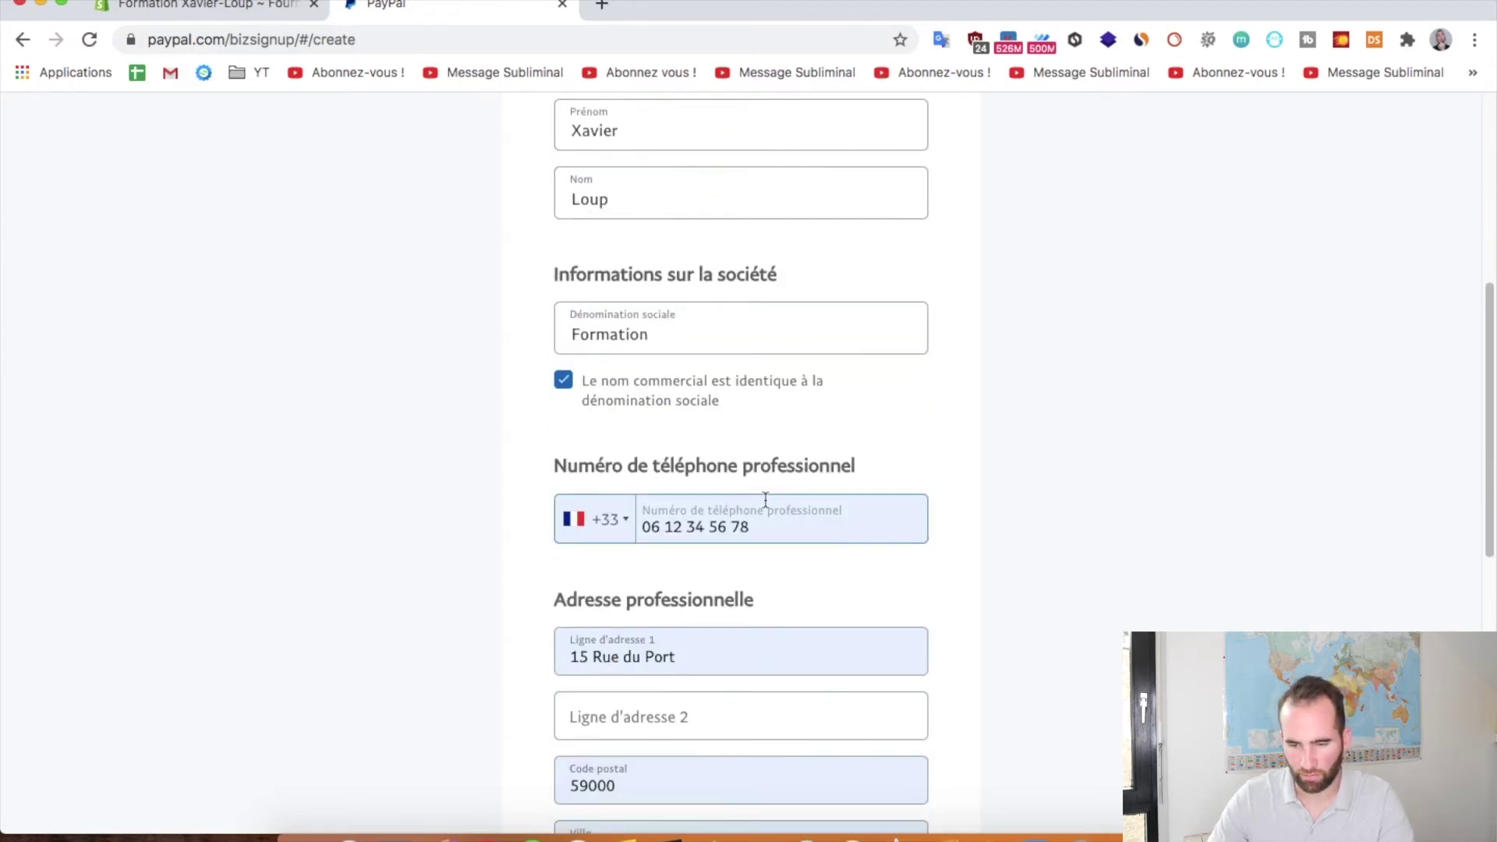
scroll(741, 515, "down", 2)
scroll(745, 375, "down", 2)
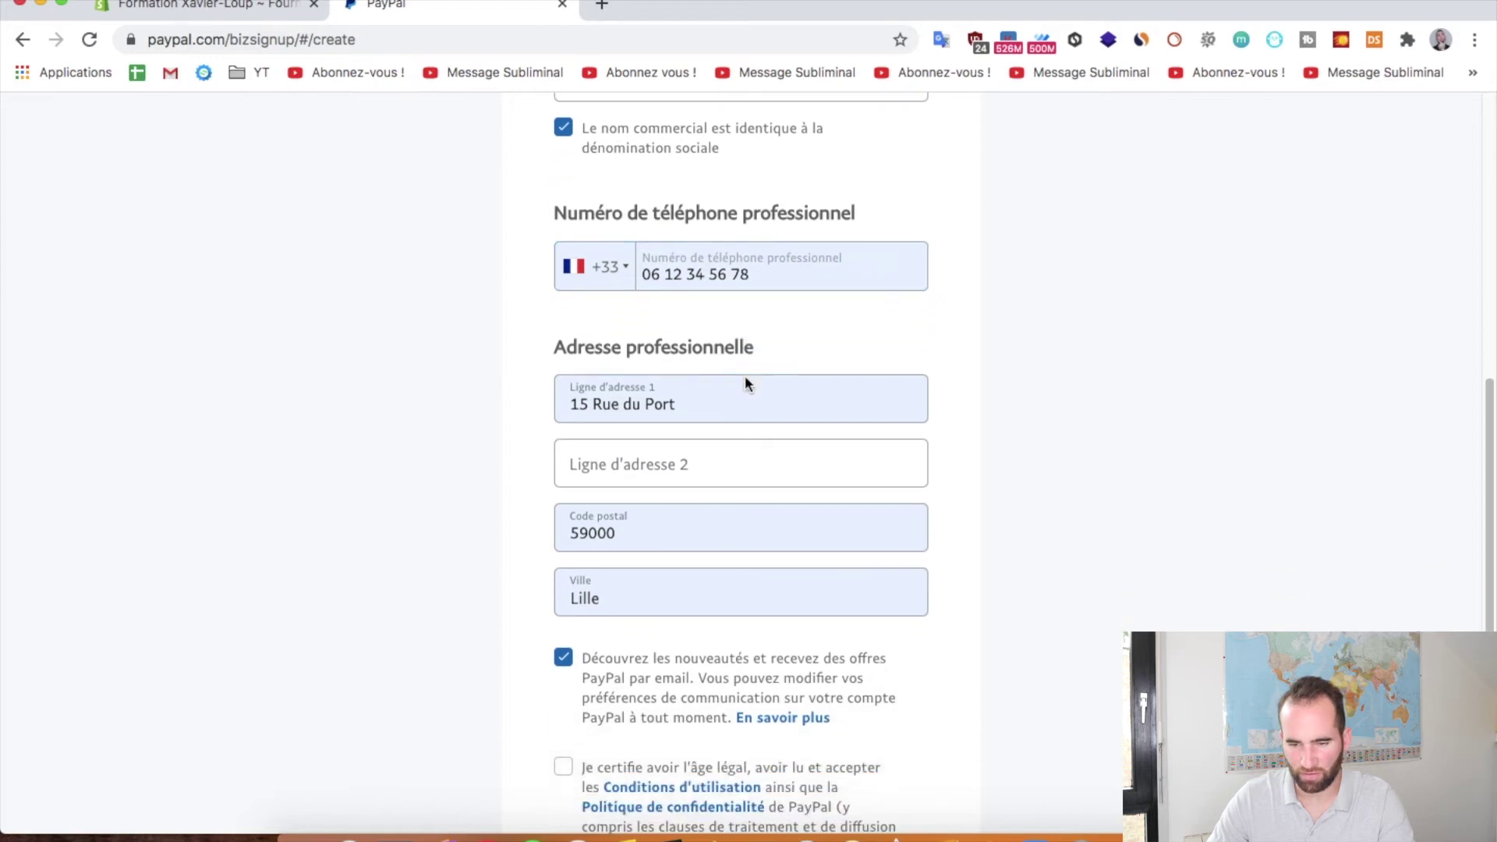
scroll(740, 382, "down", 2)
scroll(707, 361, "down", 3)
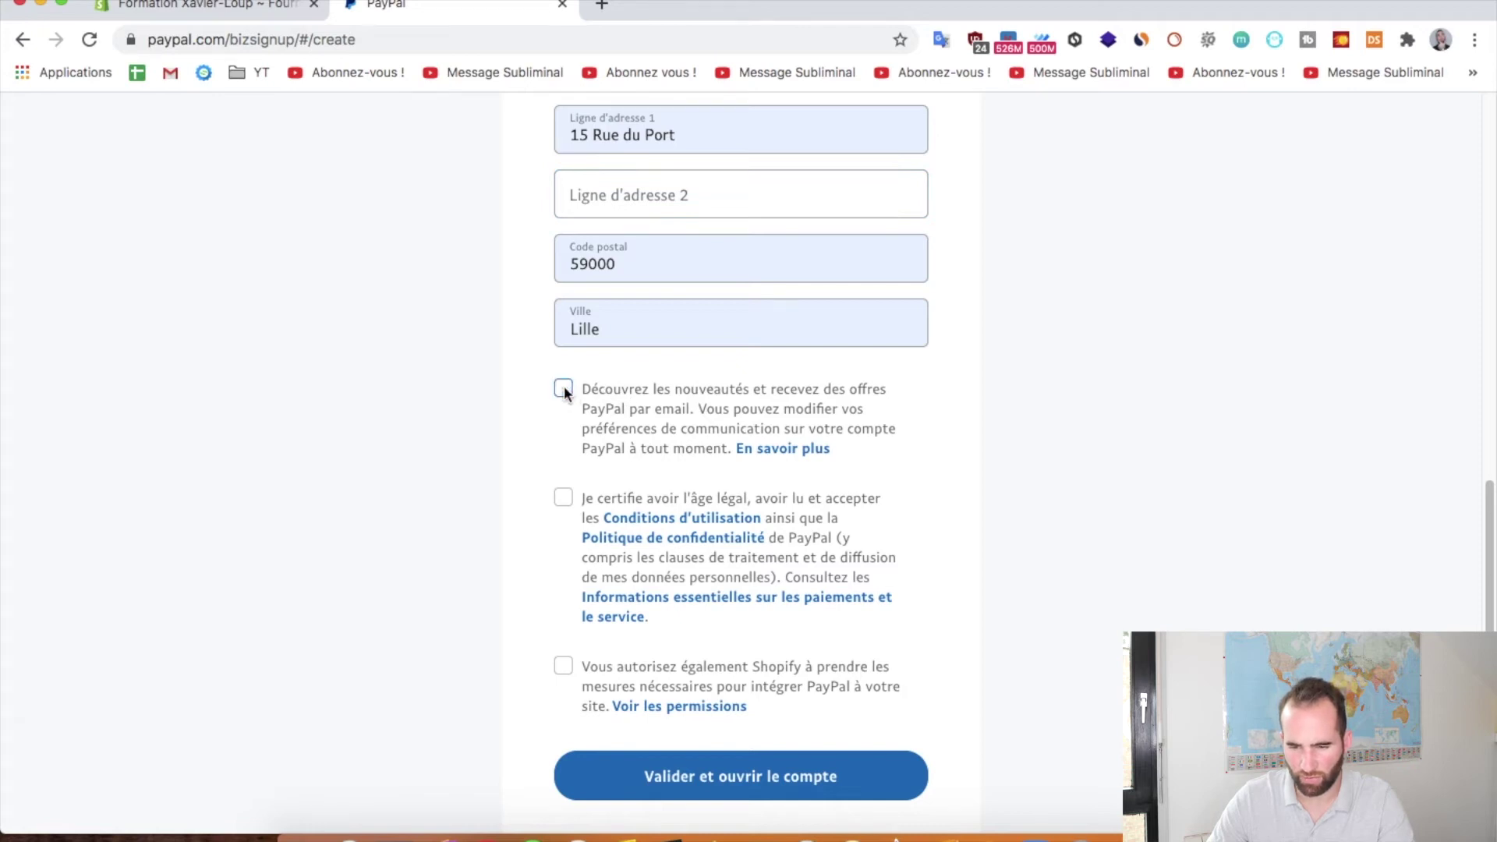
left_click(564, 498)
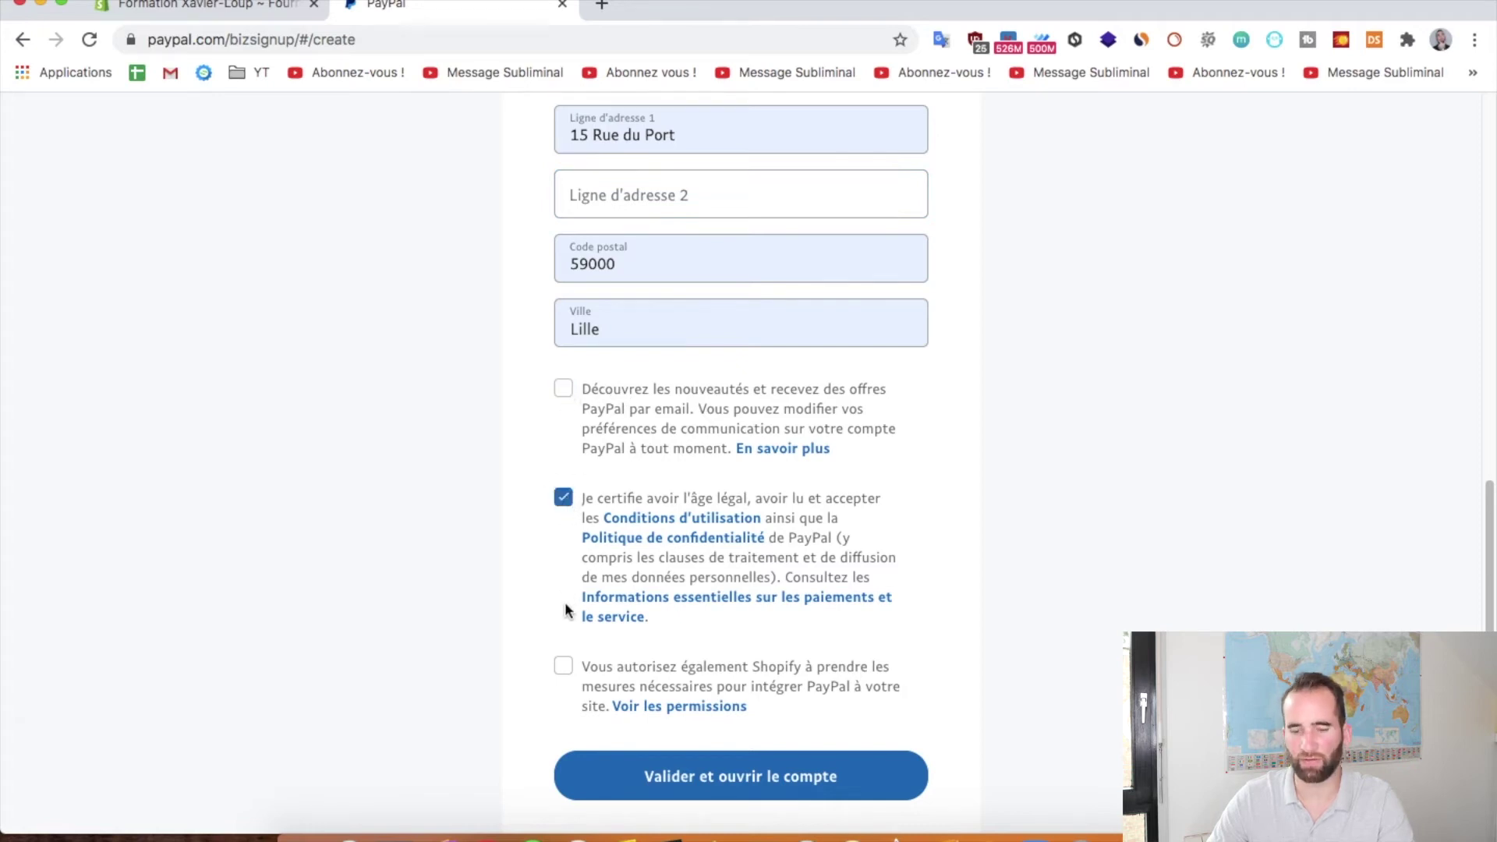
left_click(563, 665)
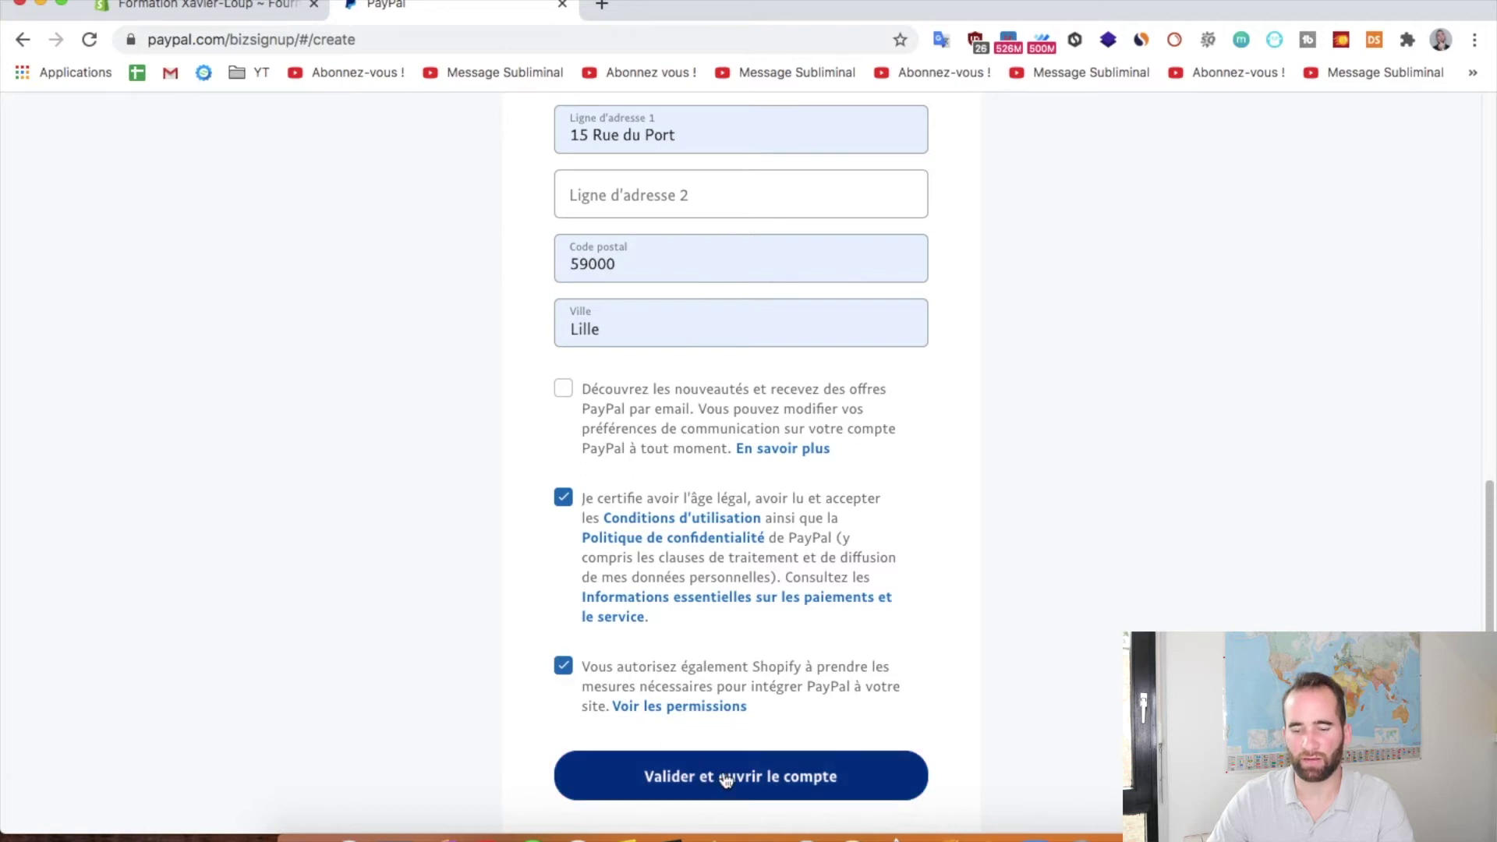
left_click(726, 777)
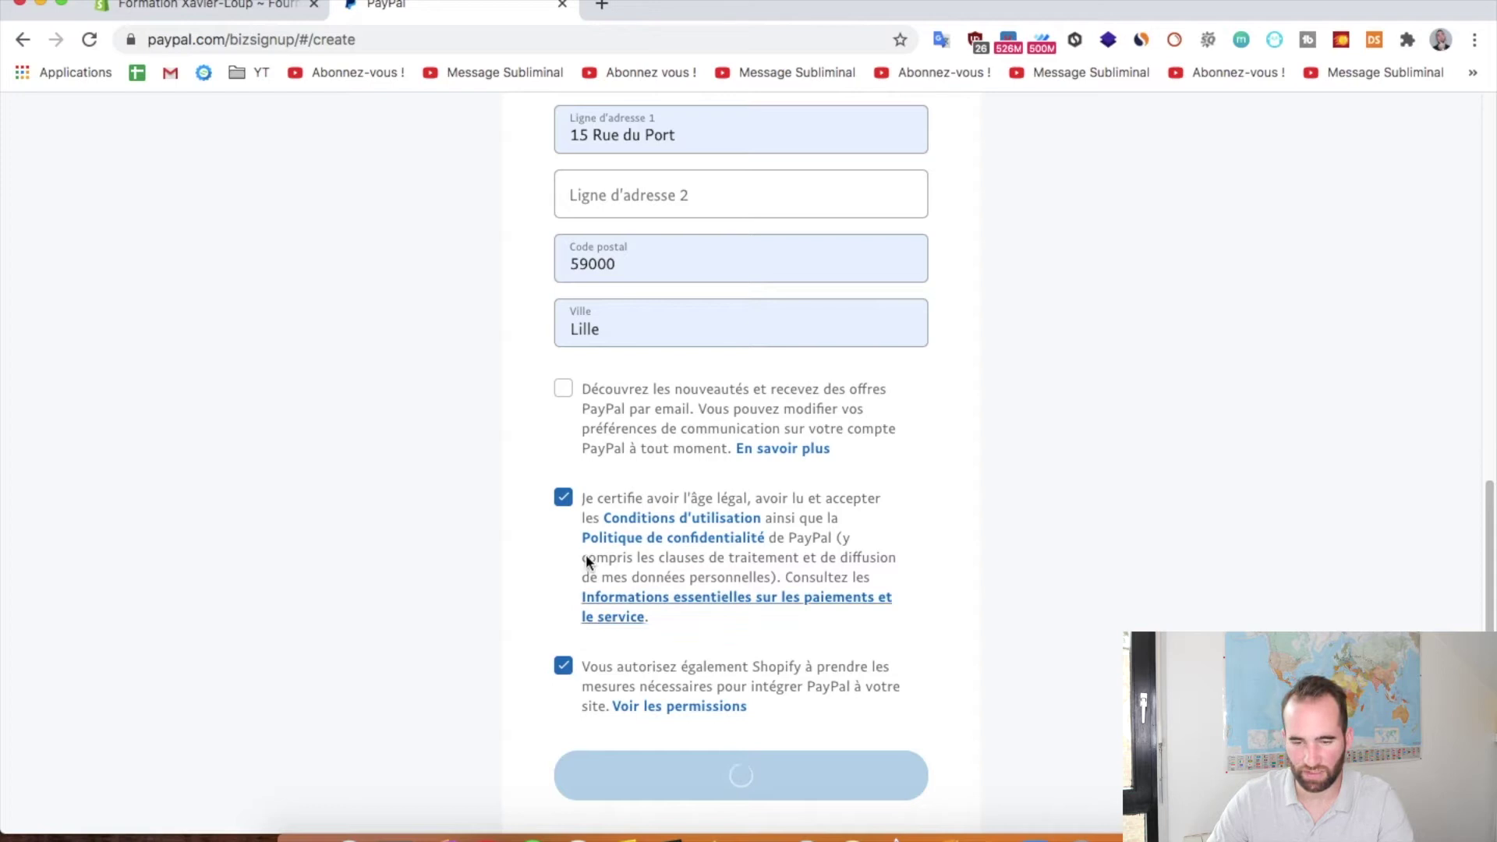
Set the business type to Entreprise individuelle and the product category to Biens divers
left_click(760, 453)
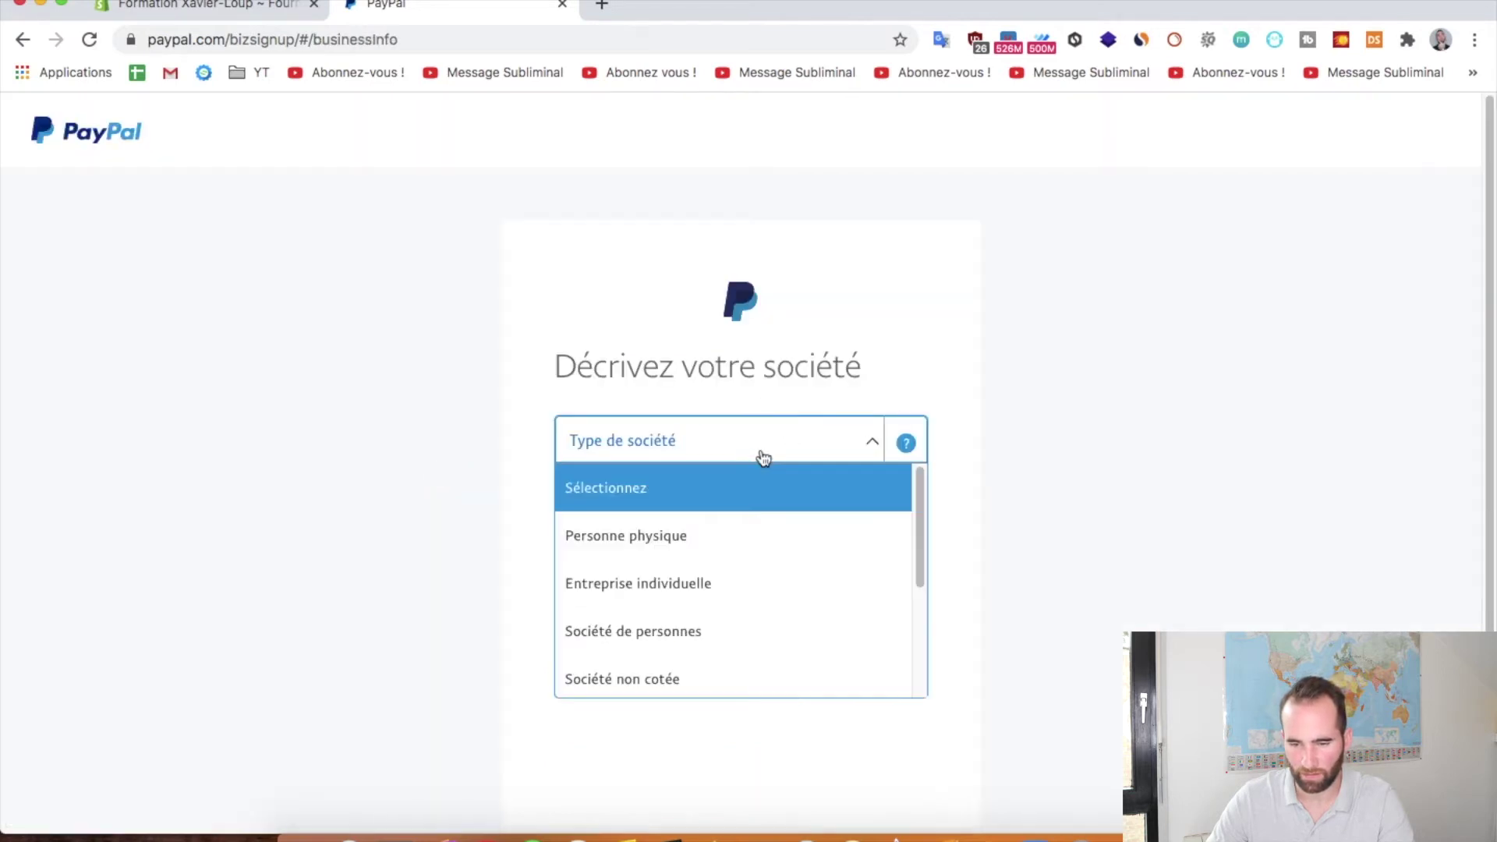
scroll(756, 444, "down", 1)
left_click(728, 552)
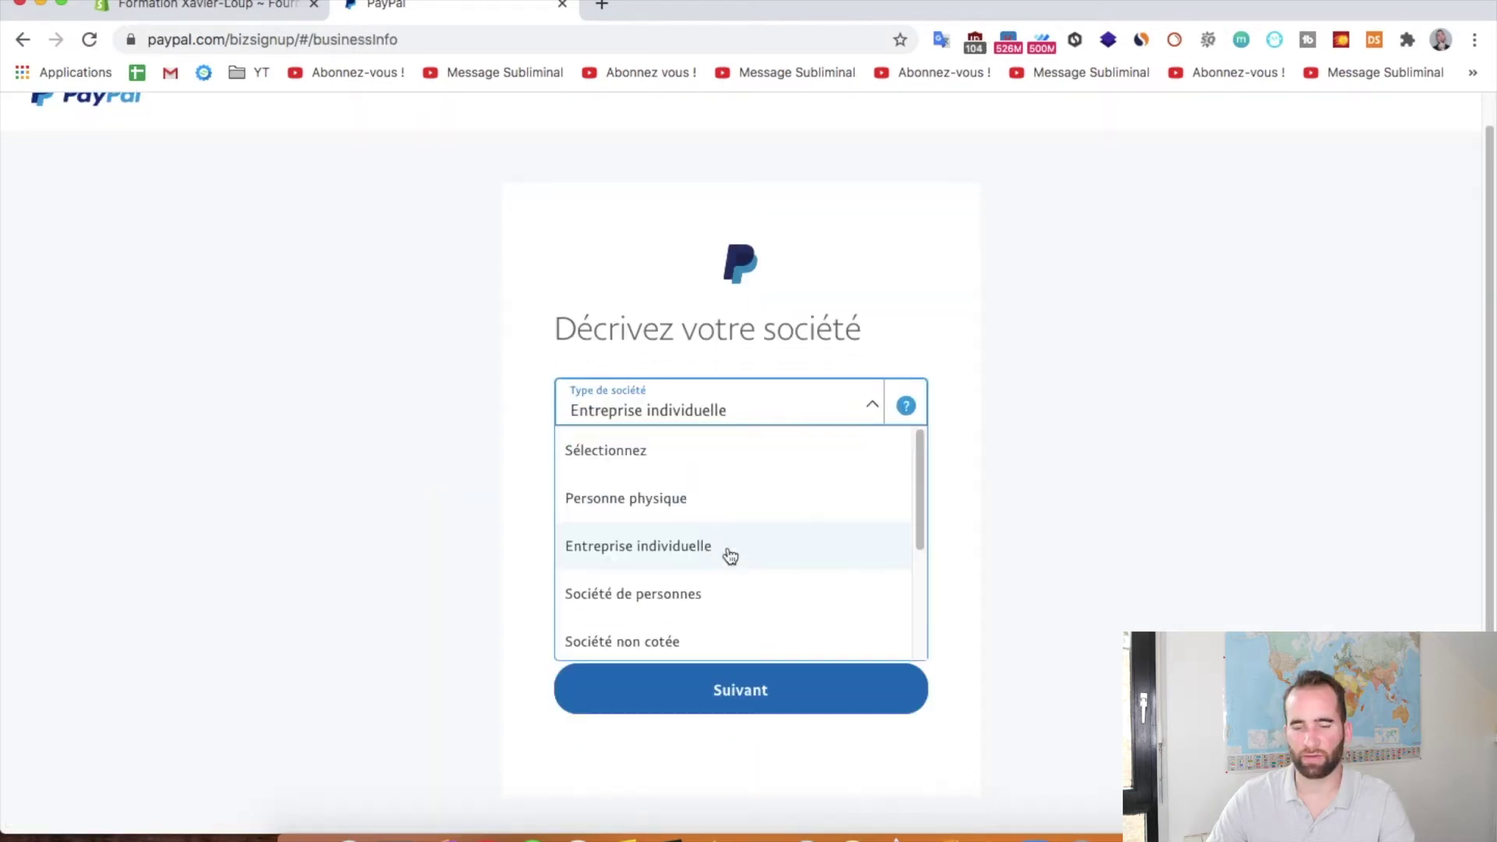
left_click(696, 478)
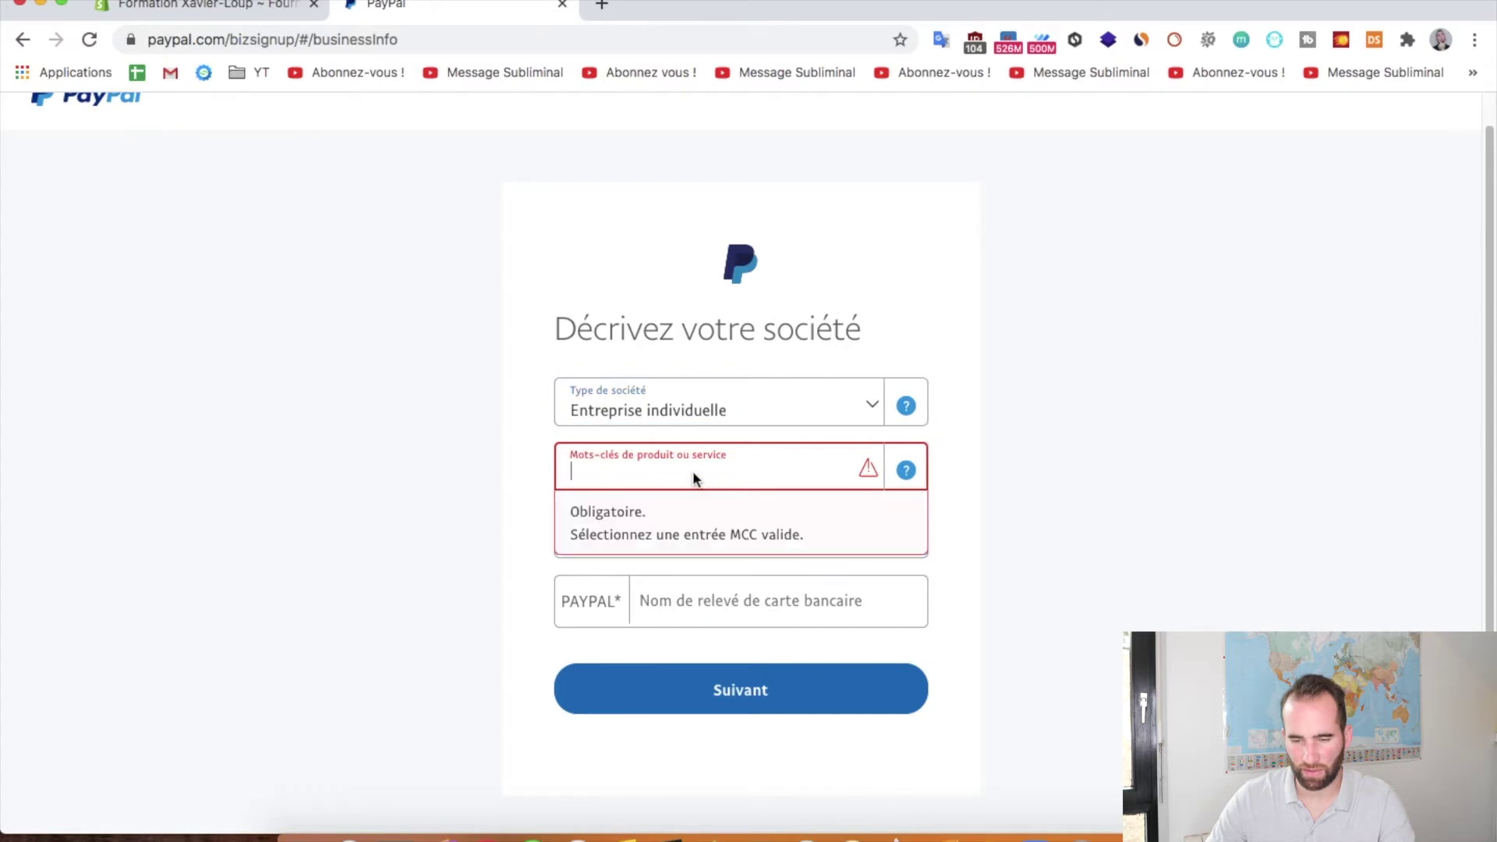
type("biens")
left_click(663, 514)
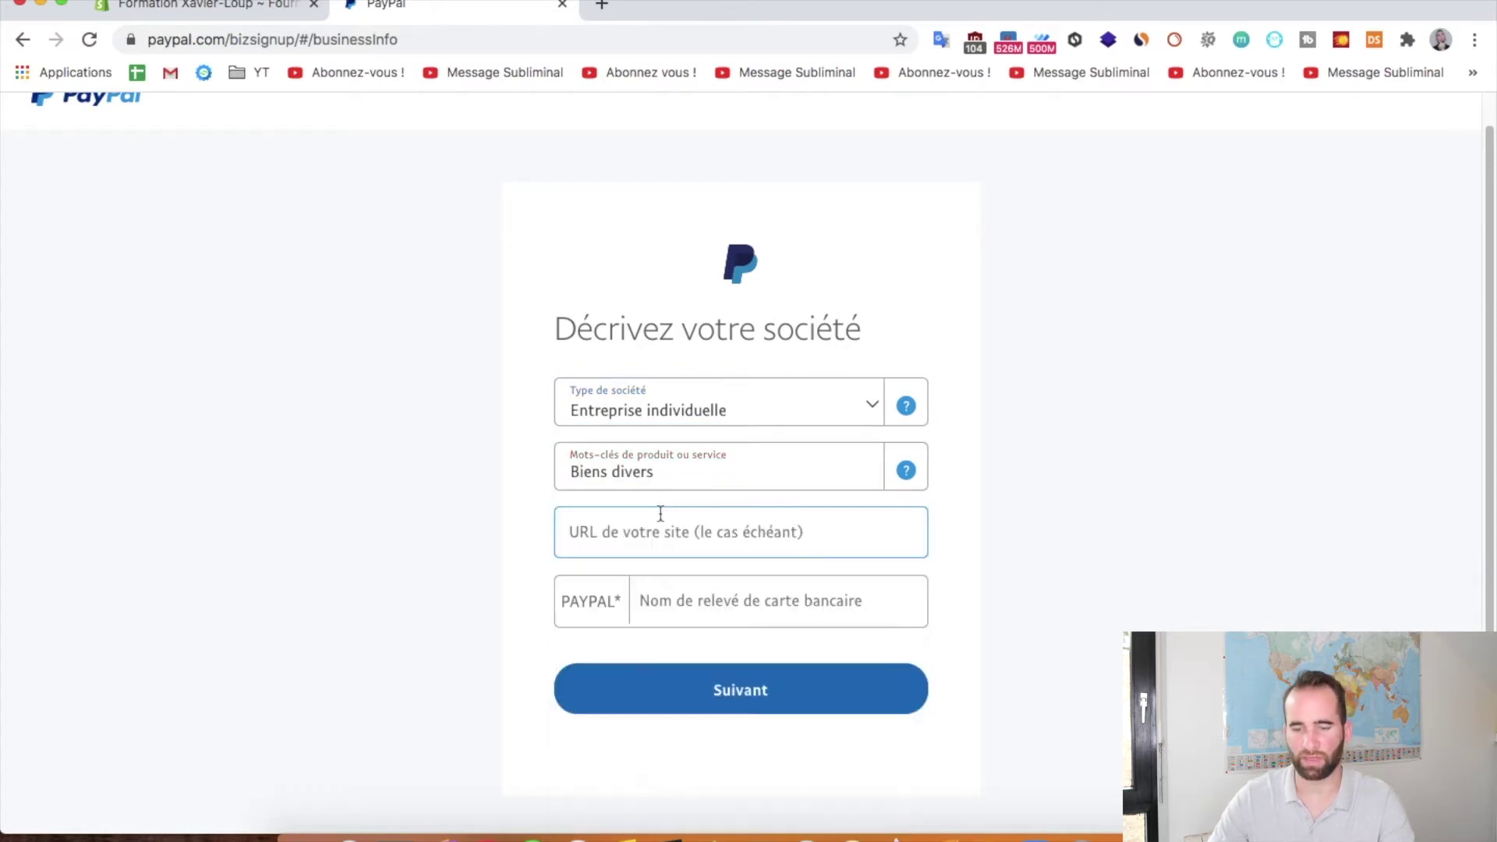
scroll(499, 479, "down", 1)
Enter the card statement name, remove the rejected hyphen, and submit the business details
left_click(693, 493)
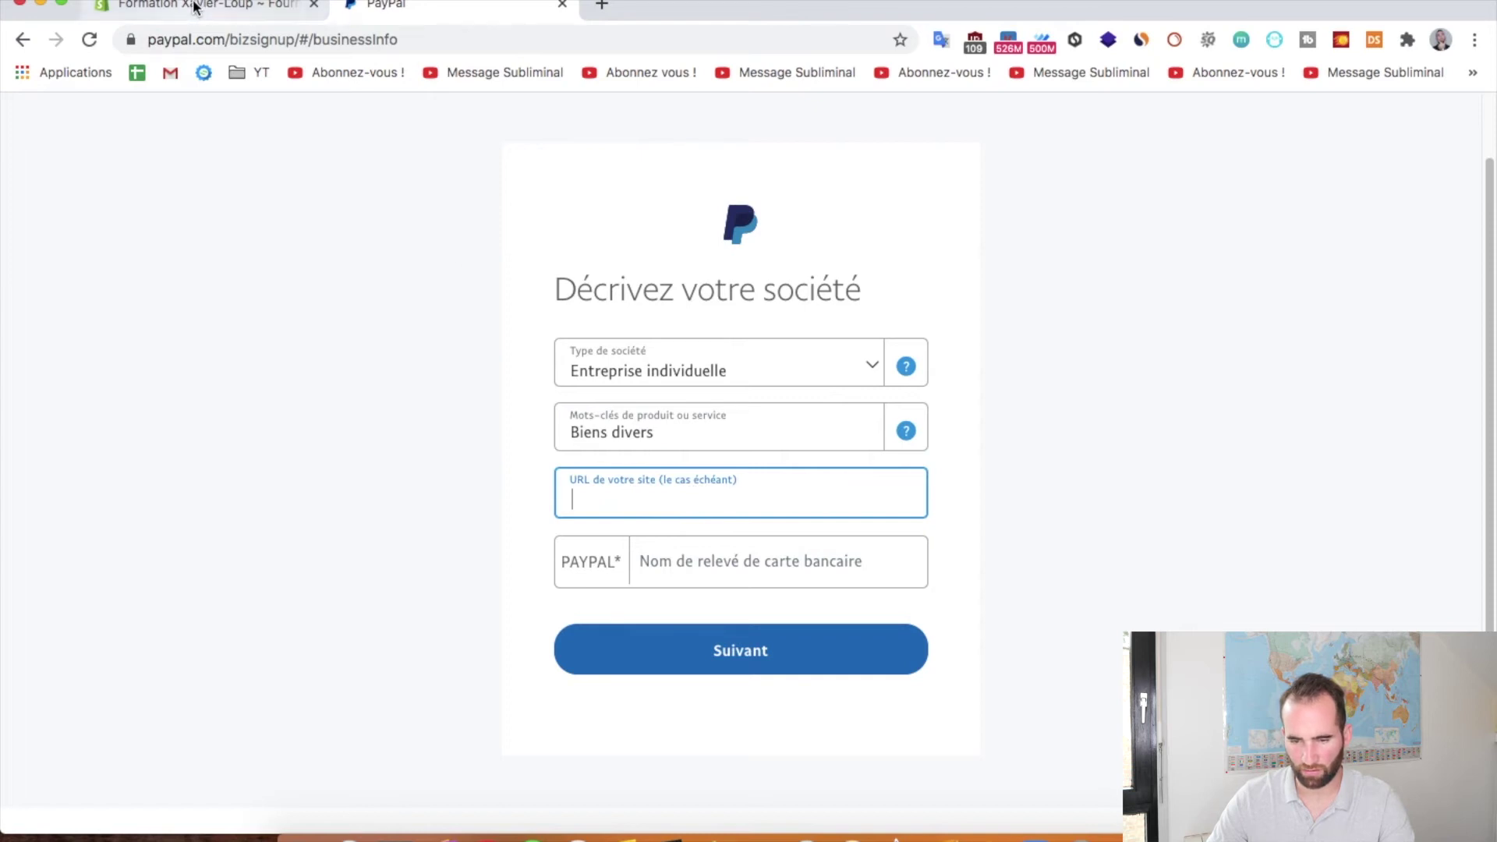
scroll(718, 491, "down", 1)
left_click(732, 533)
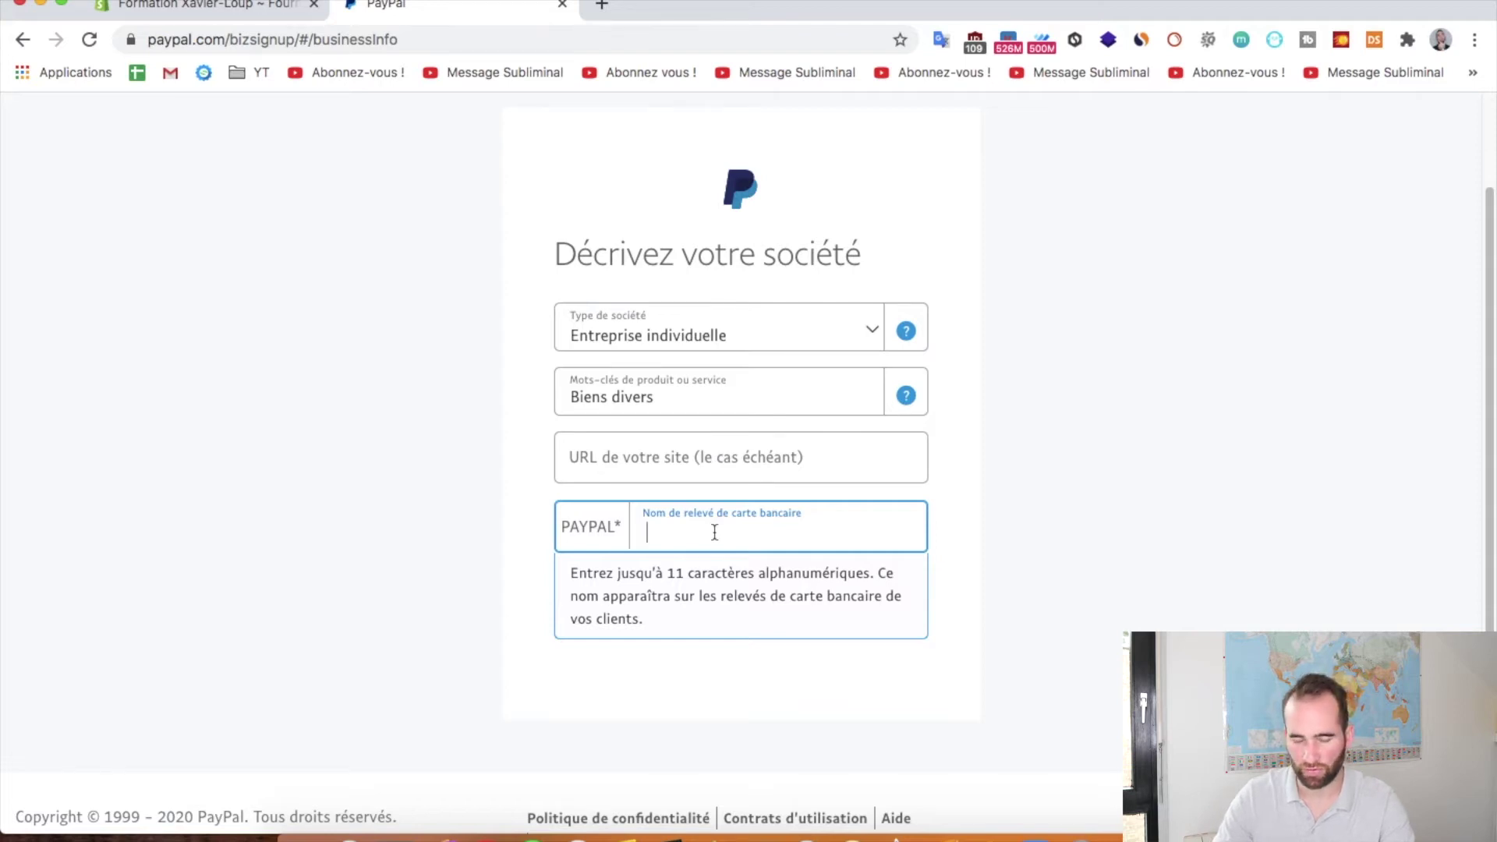
left_click(754, 615)
left_click(715, 532)
key("BackSpace")
left_click(721, 651)
left_click(733, 612)
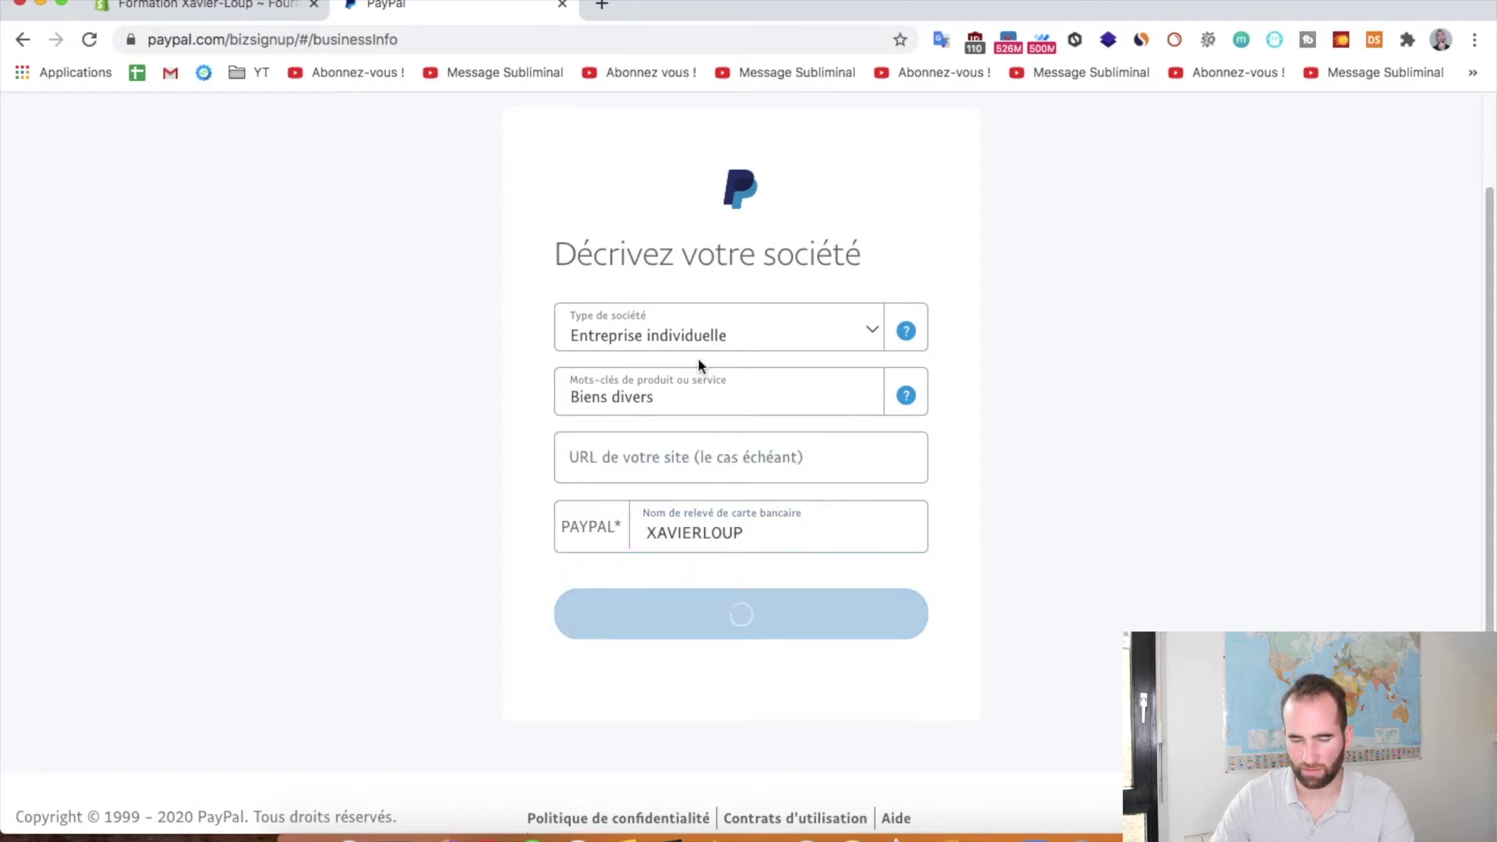
Enter the day of birth in the personal details form
scroll(741, 452, "down", 3)
left_click(609, 395)
key("Tab")
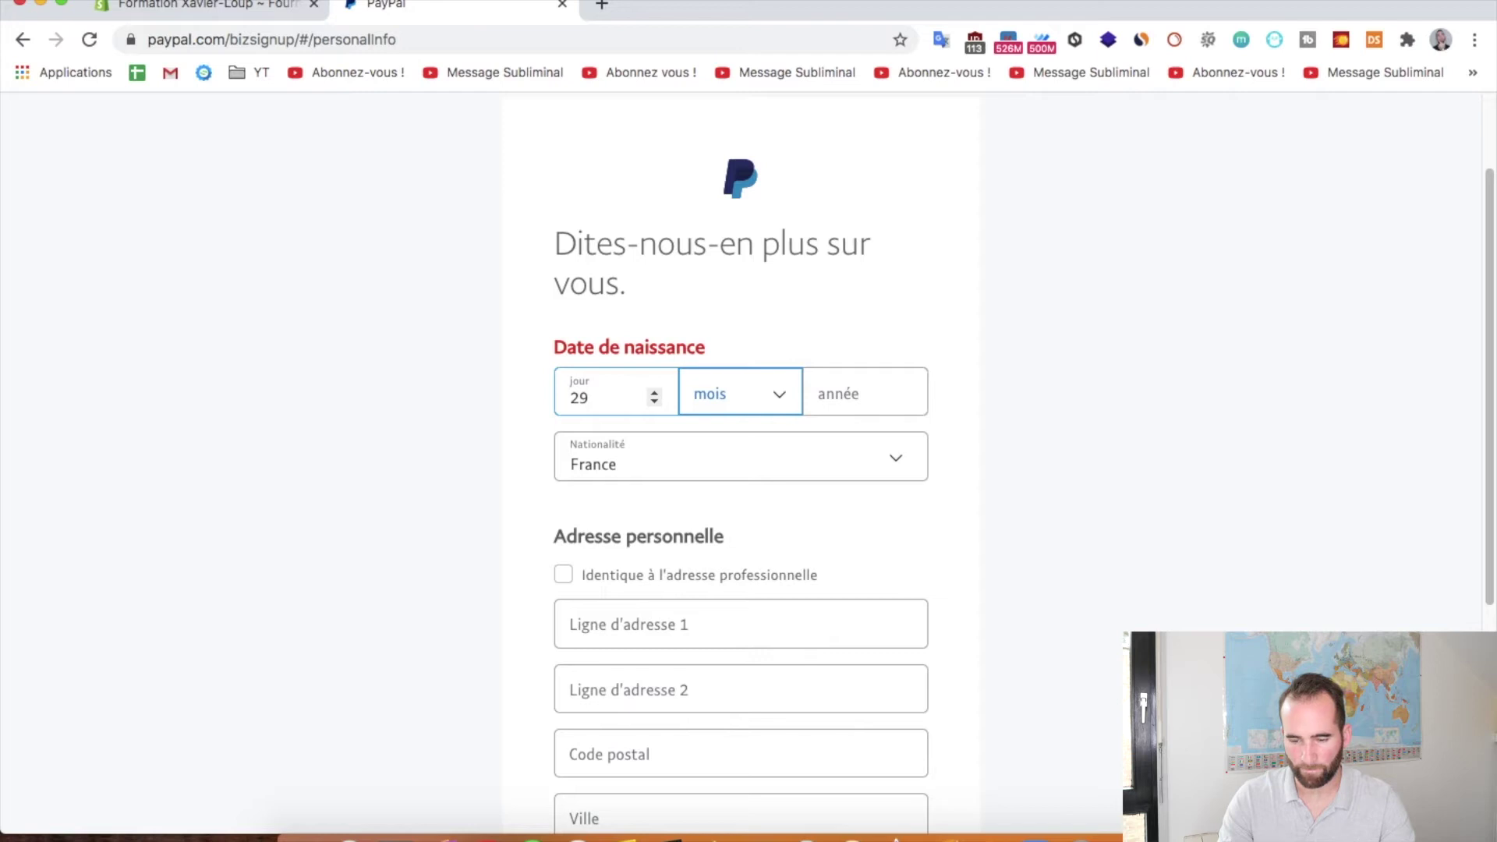
Complete the birth month and year, reuse the business address as personal address, and submit
scroll(745, 436, "down", 1)
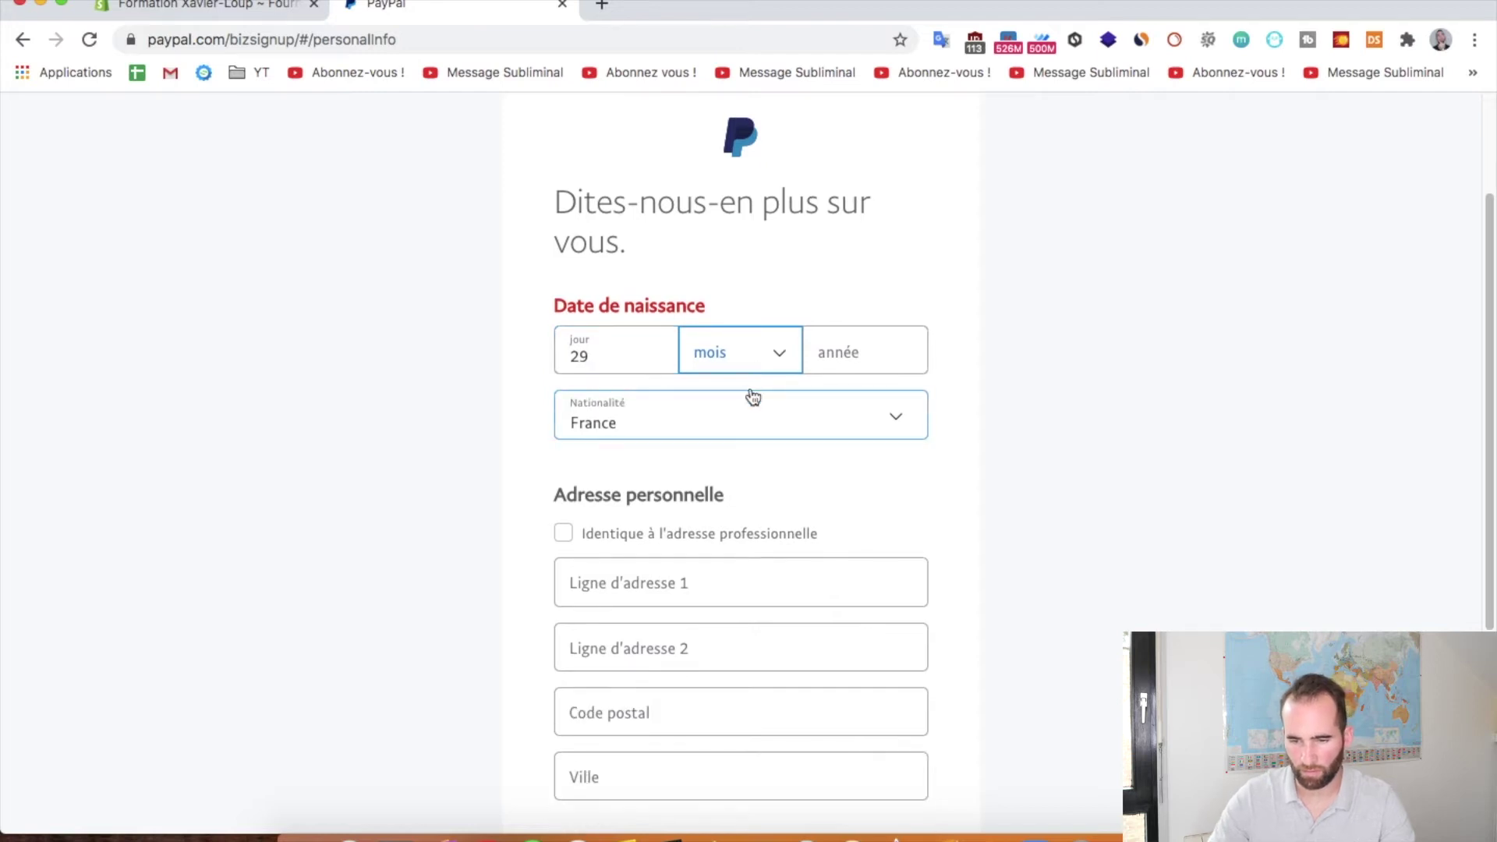
left_click(746, 360)
left_click(745, 446)
key("Tab")
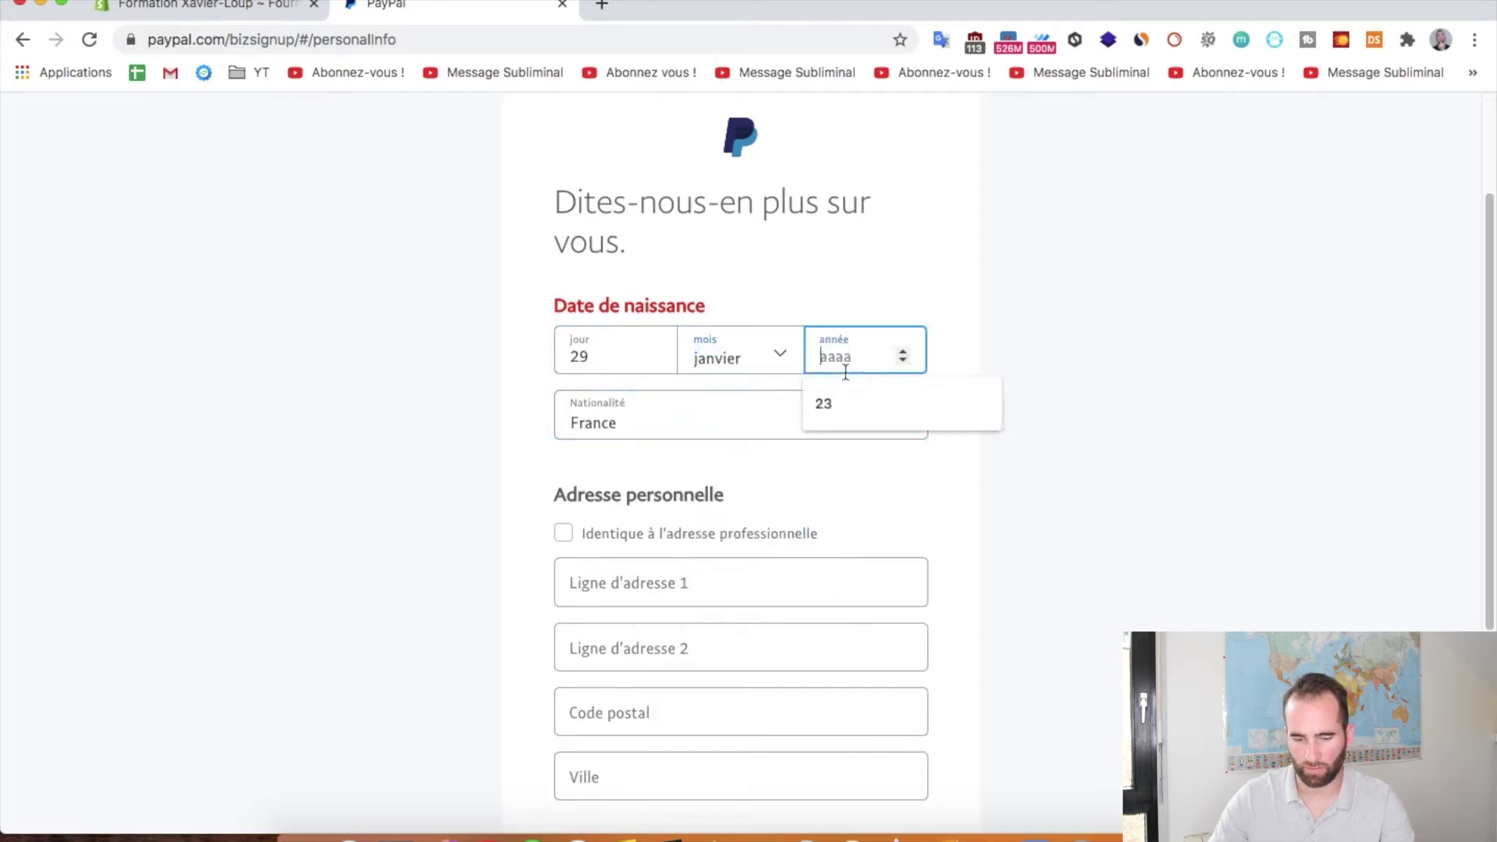
left_click(1056, 467)
scroll(1056, 467, "down", 3)
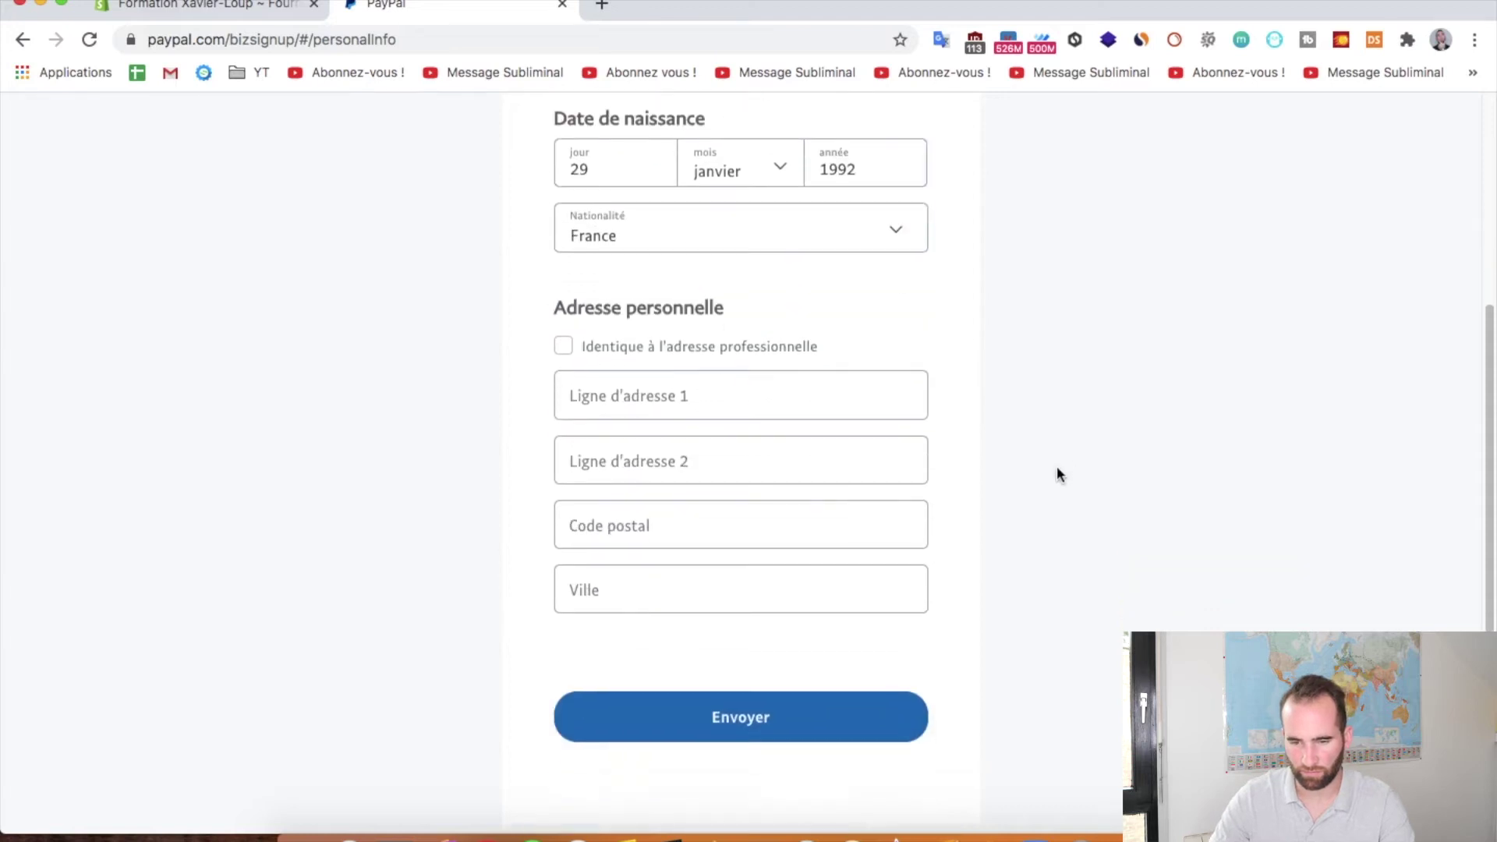
left_click(636, 350)
left_click(716, 565)
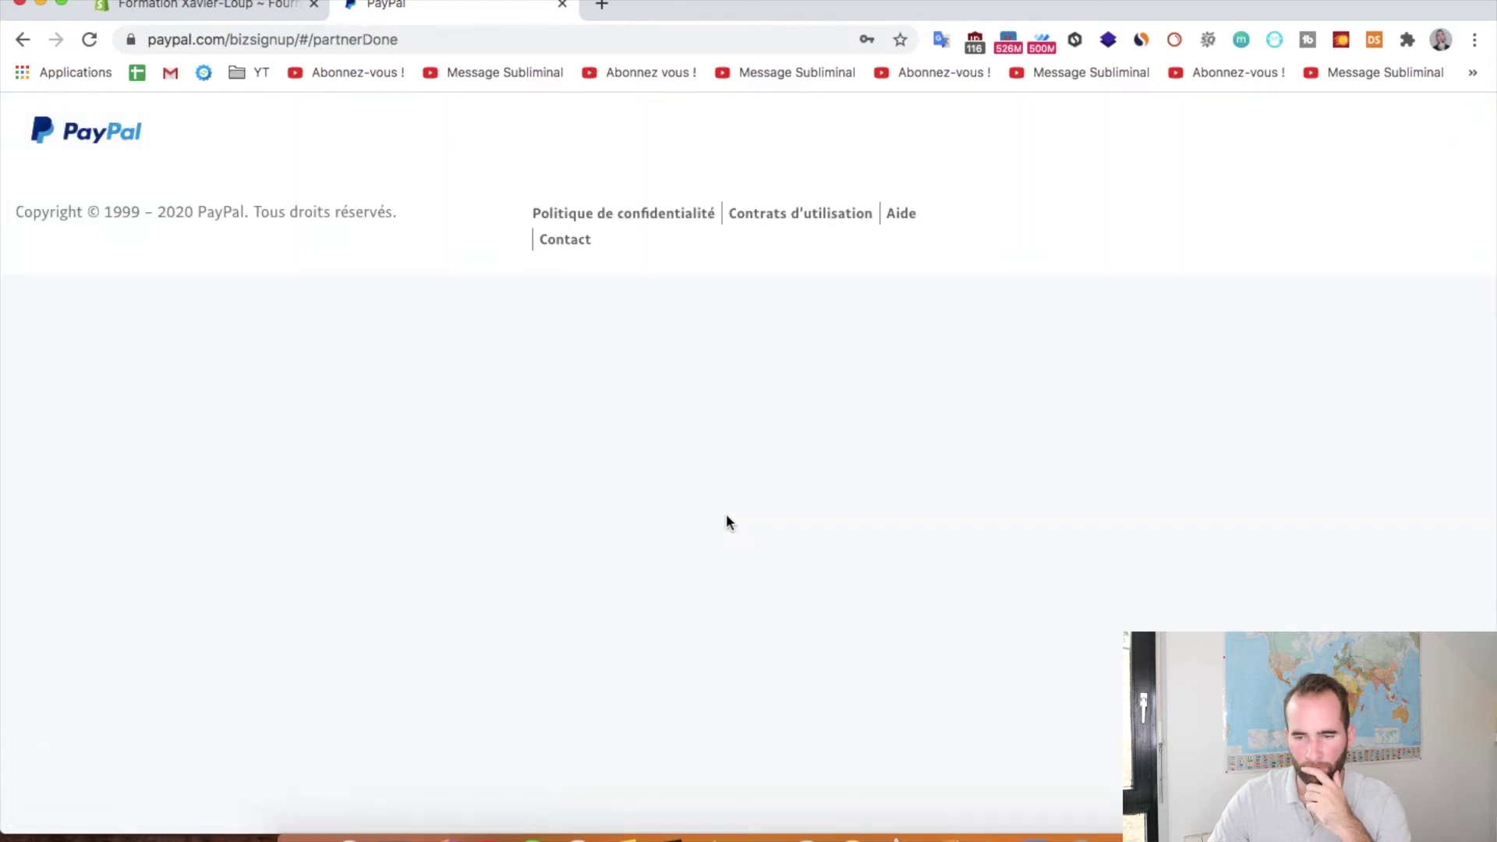
Disable uBlock on PayPal, reload, and return to the Shopify store
left_click(975, 41)
left_click(857, 117)
left_click(1048, 413)
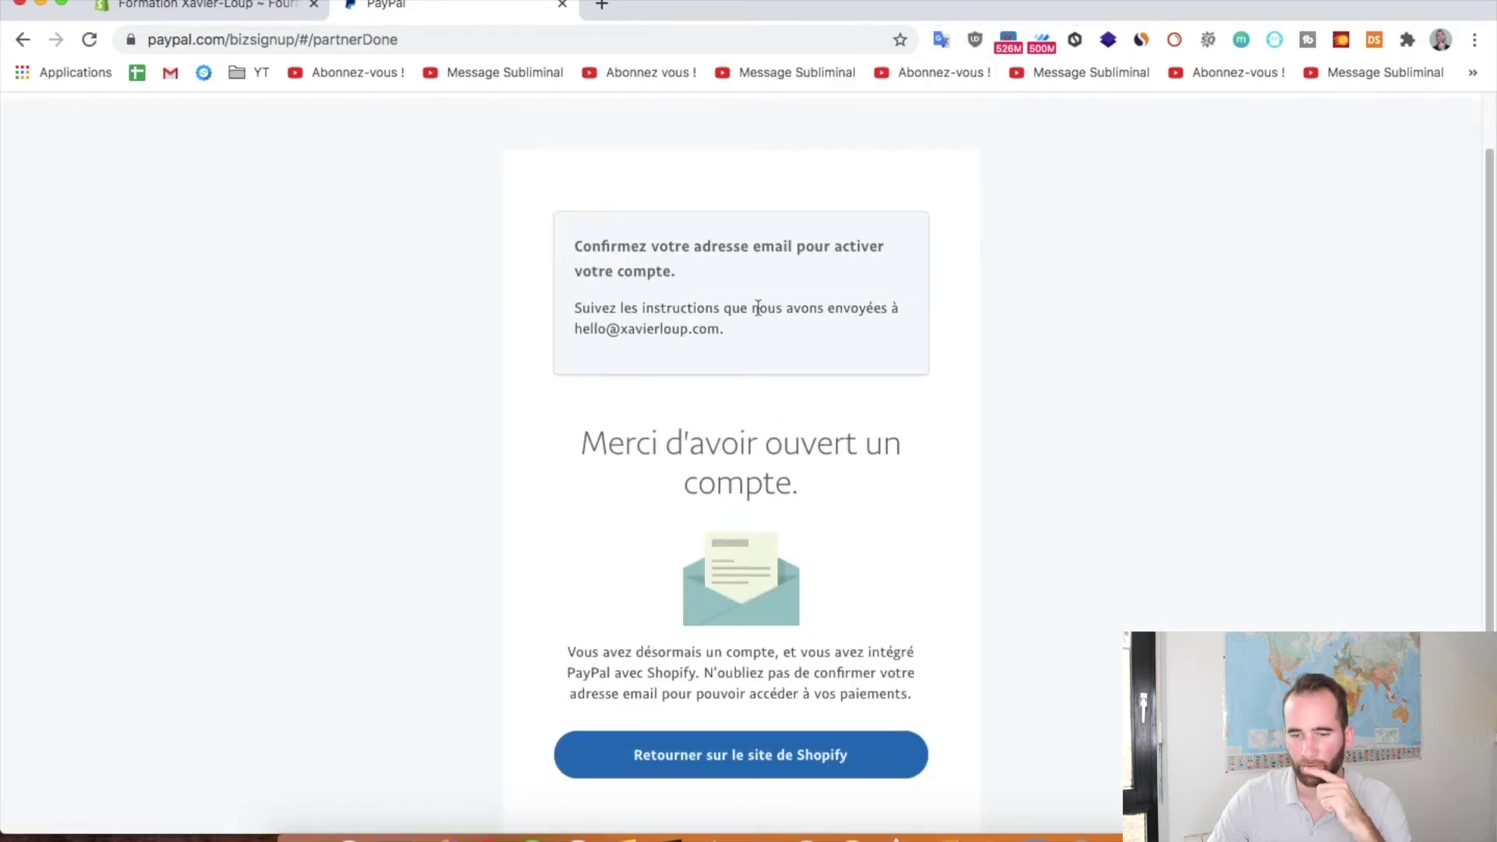
scroll(697, 662, "down", 1)
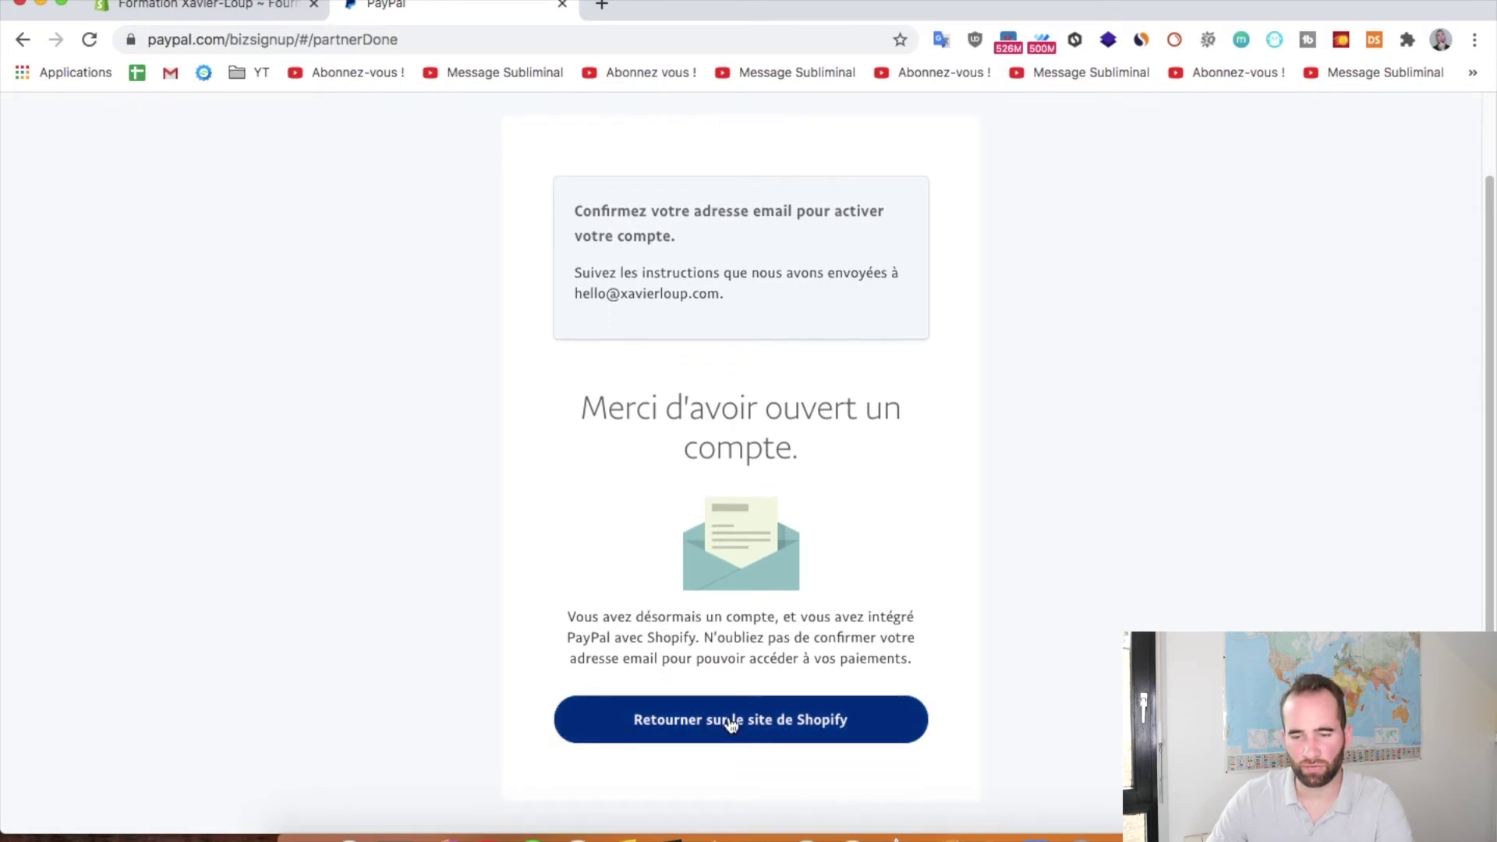
left_click(742, 727)
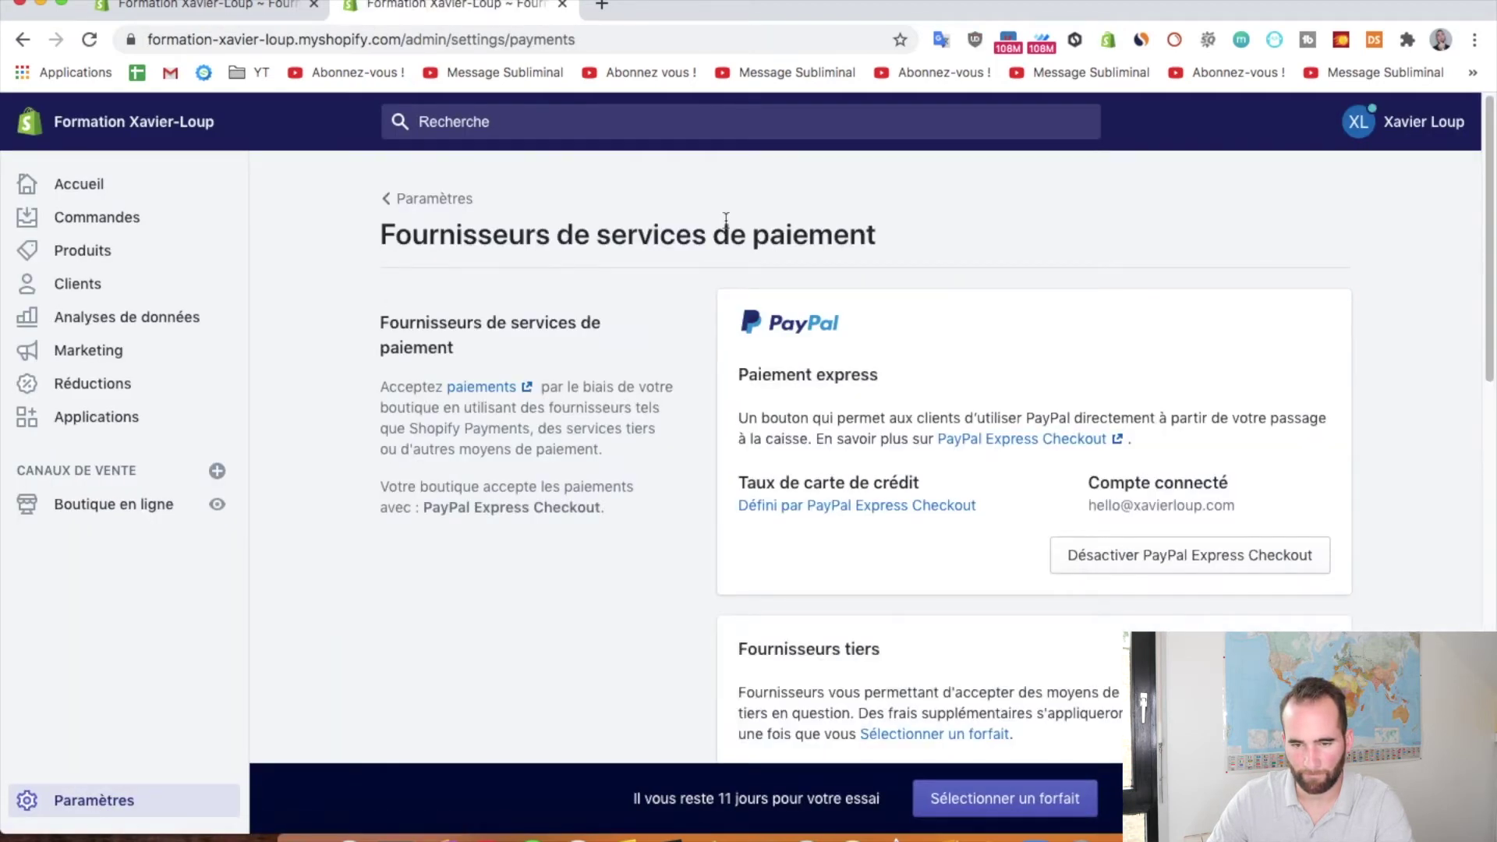
Confirm PayPal Express Checkout is connected in Payments, then go to the PayPal account settings
scroll(1362, 344, "down", 2)
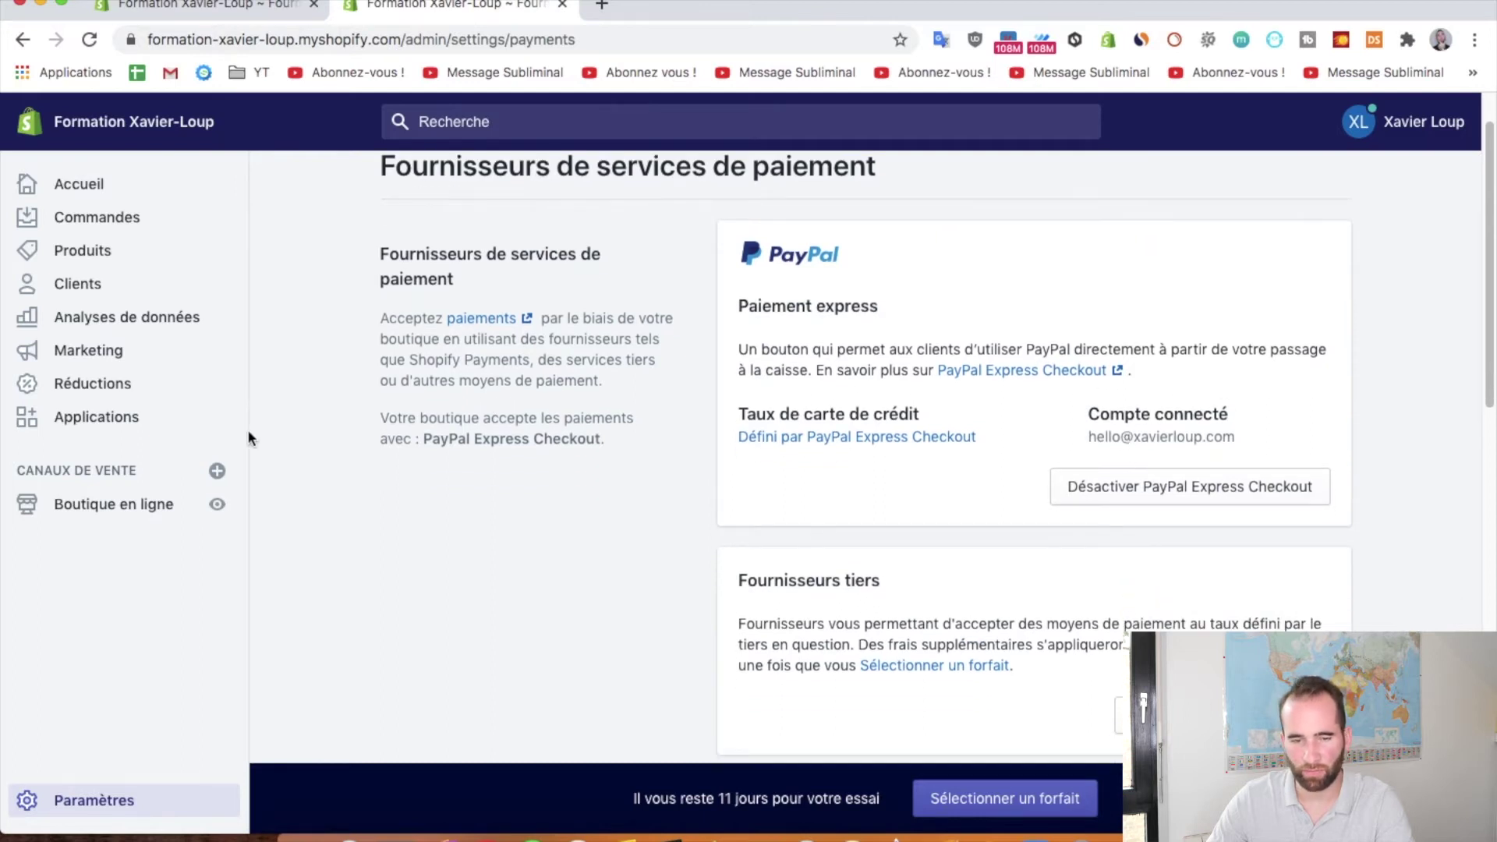
left_click(217, 503)
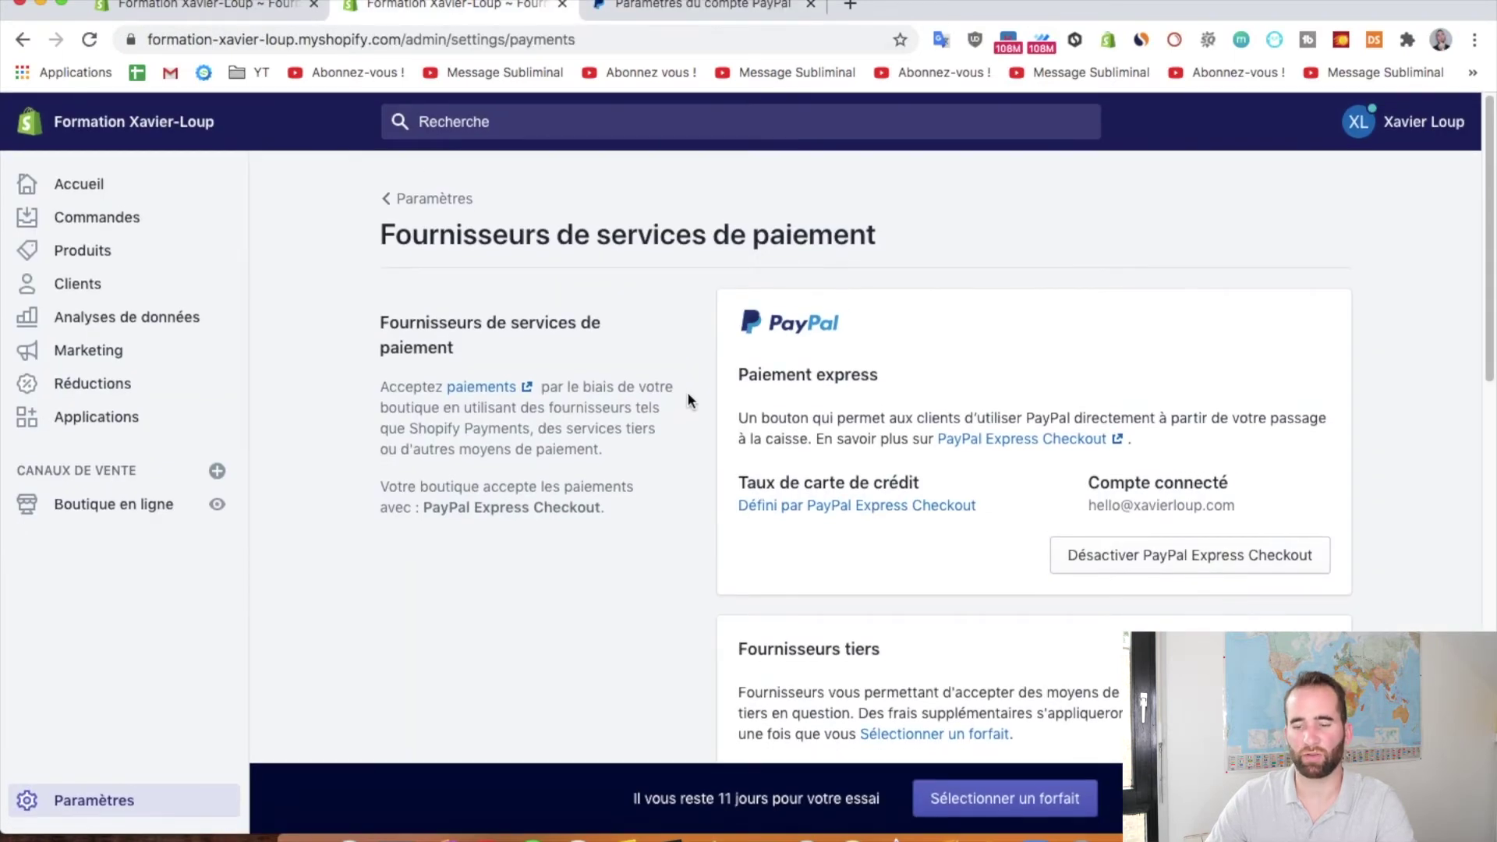
left_click(693, 9)
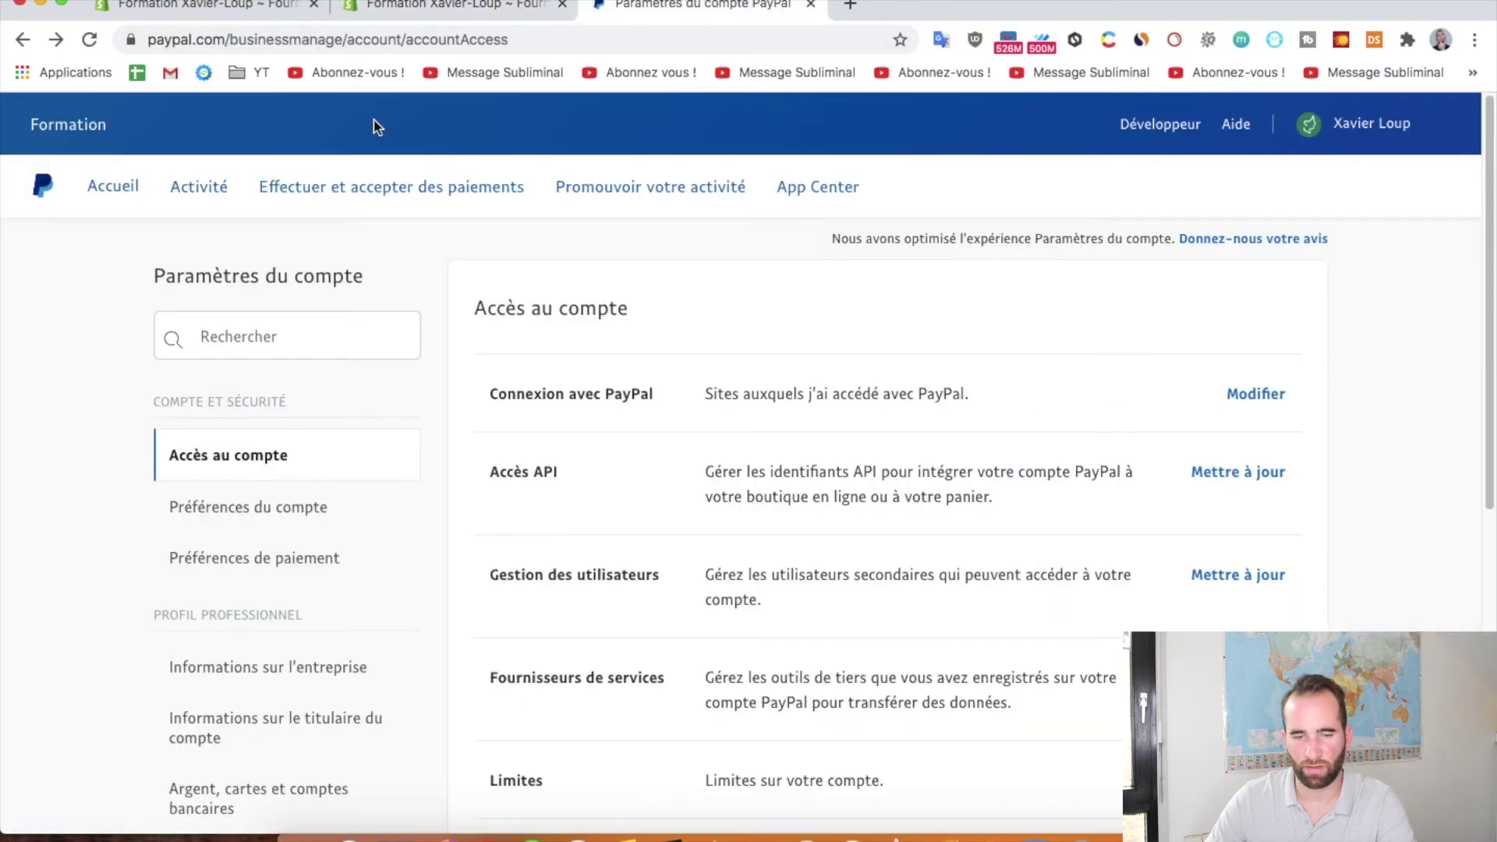
View the PayPal Accueil dashboard showing the 0,00 EUR balance, then close the PayPal tab
left_click(125, 181)
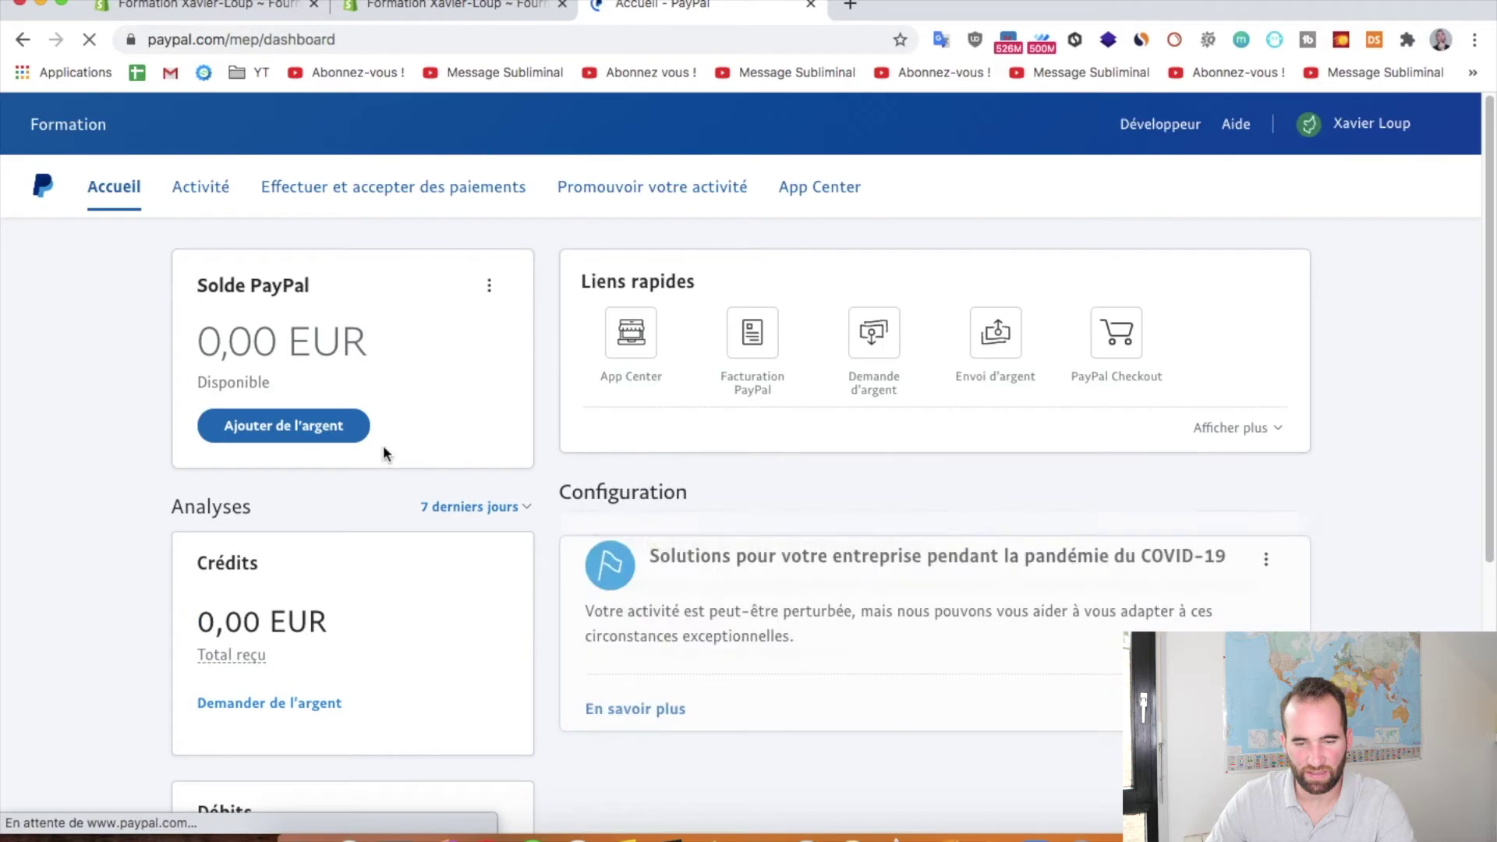
scroll(433, 519, "down", 2)
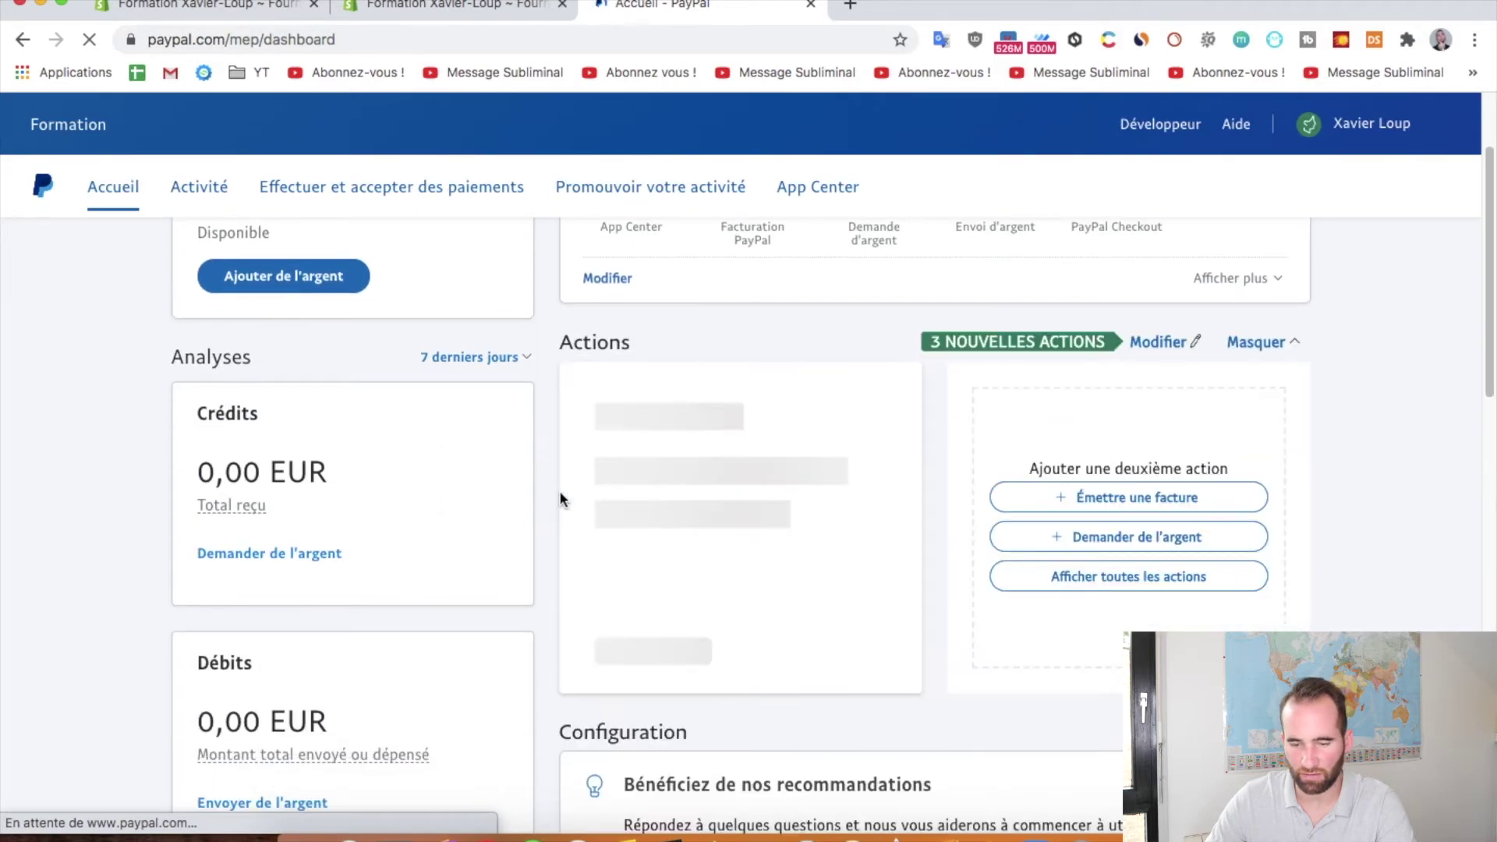
scroll(554, 453, "up", 2)
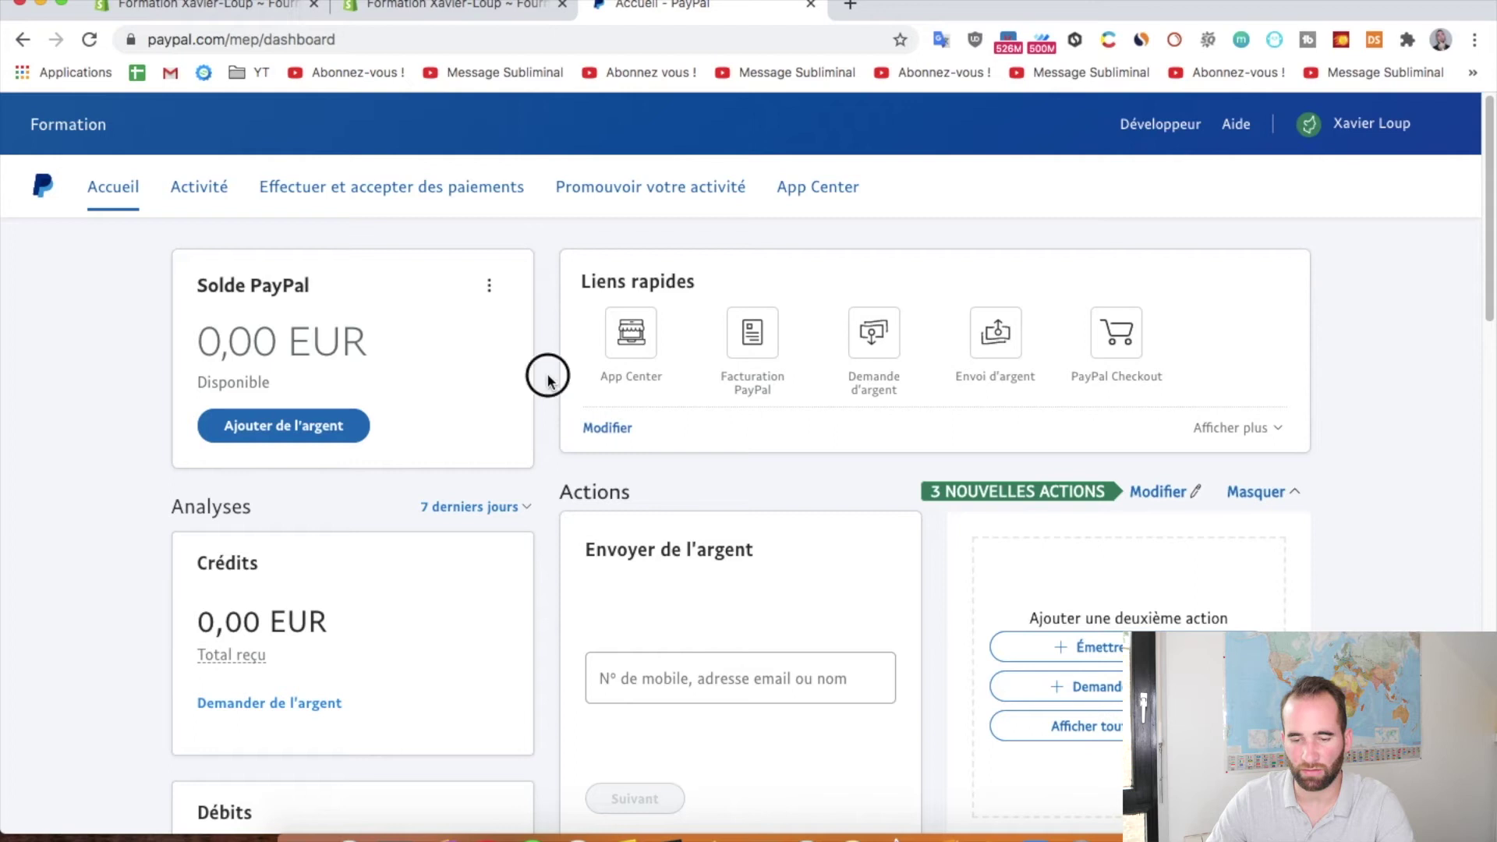
left_click(810, 6)
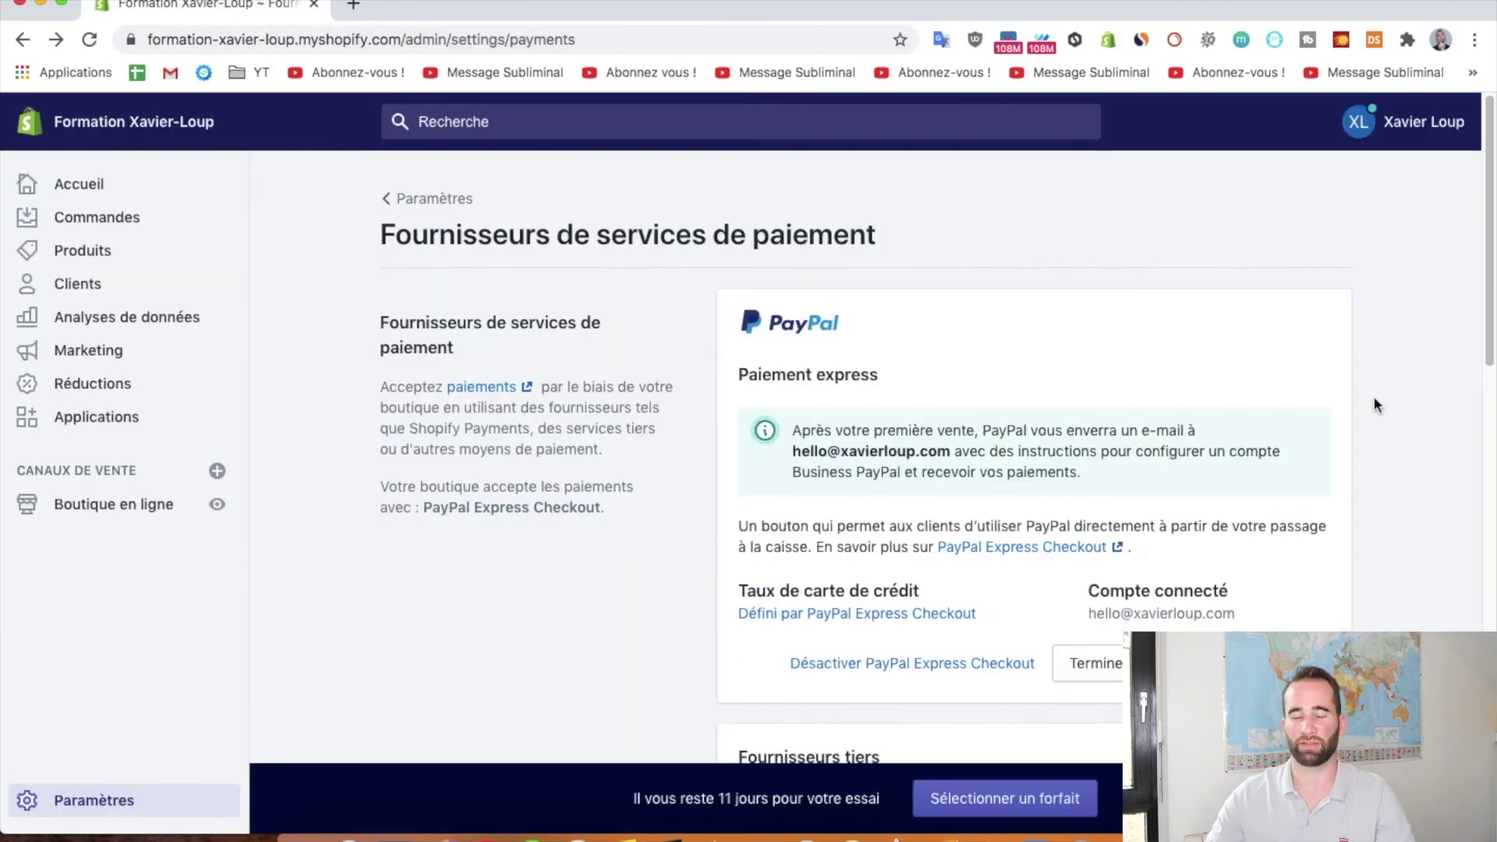
Under Fournisseurs tiers, choose a third-party provider and select Configurer Stripe
scroll(1373, 395, "down", 1)
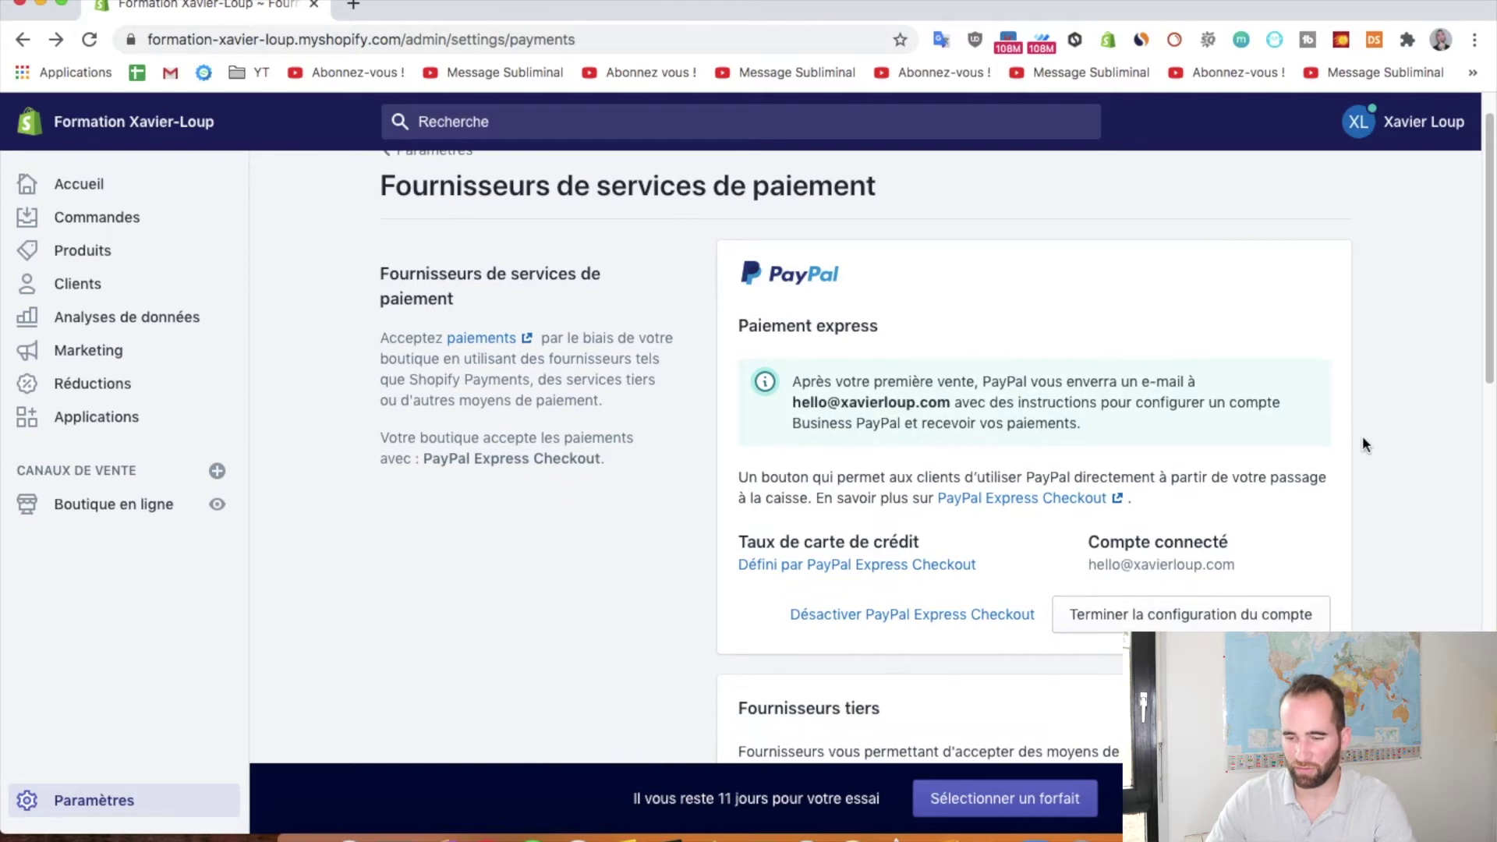
scroll(1362, 435, "down", 2)
scroll(1362, 435, "down", 1)
scroll(1381, 343, "down", 2)
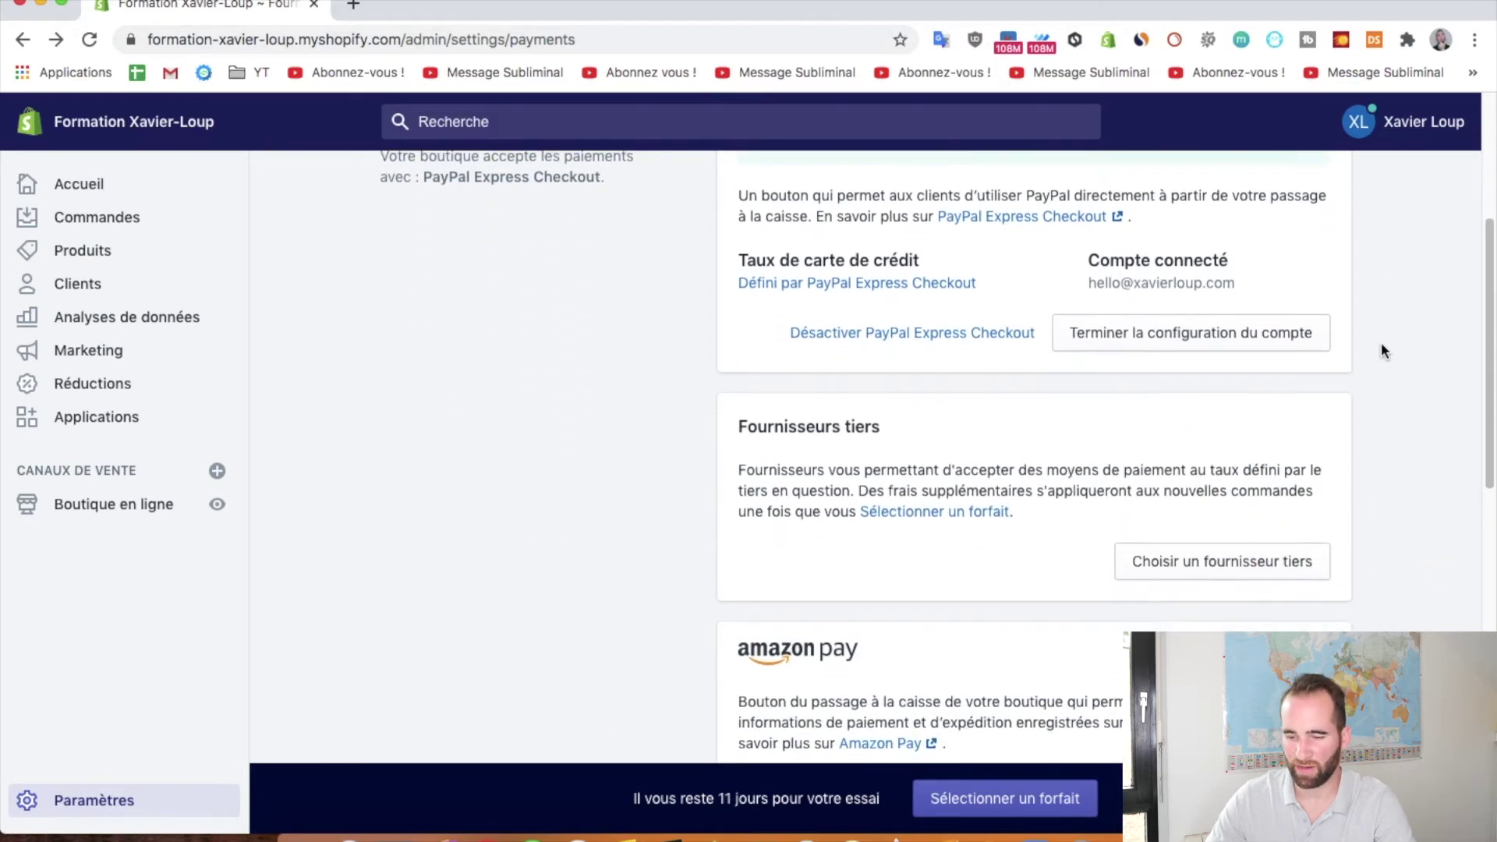
scroll(1369, 319, "down", 1)
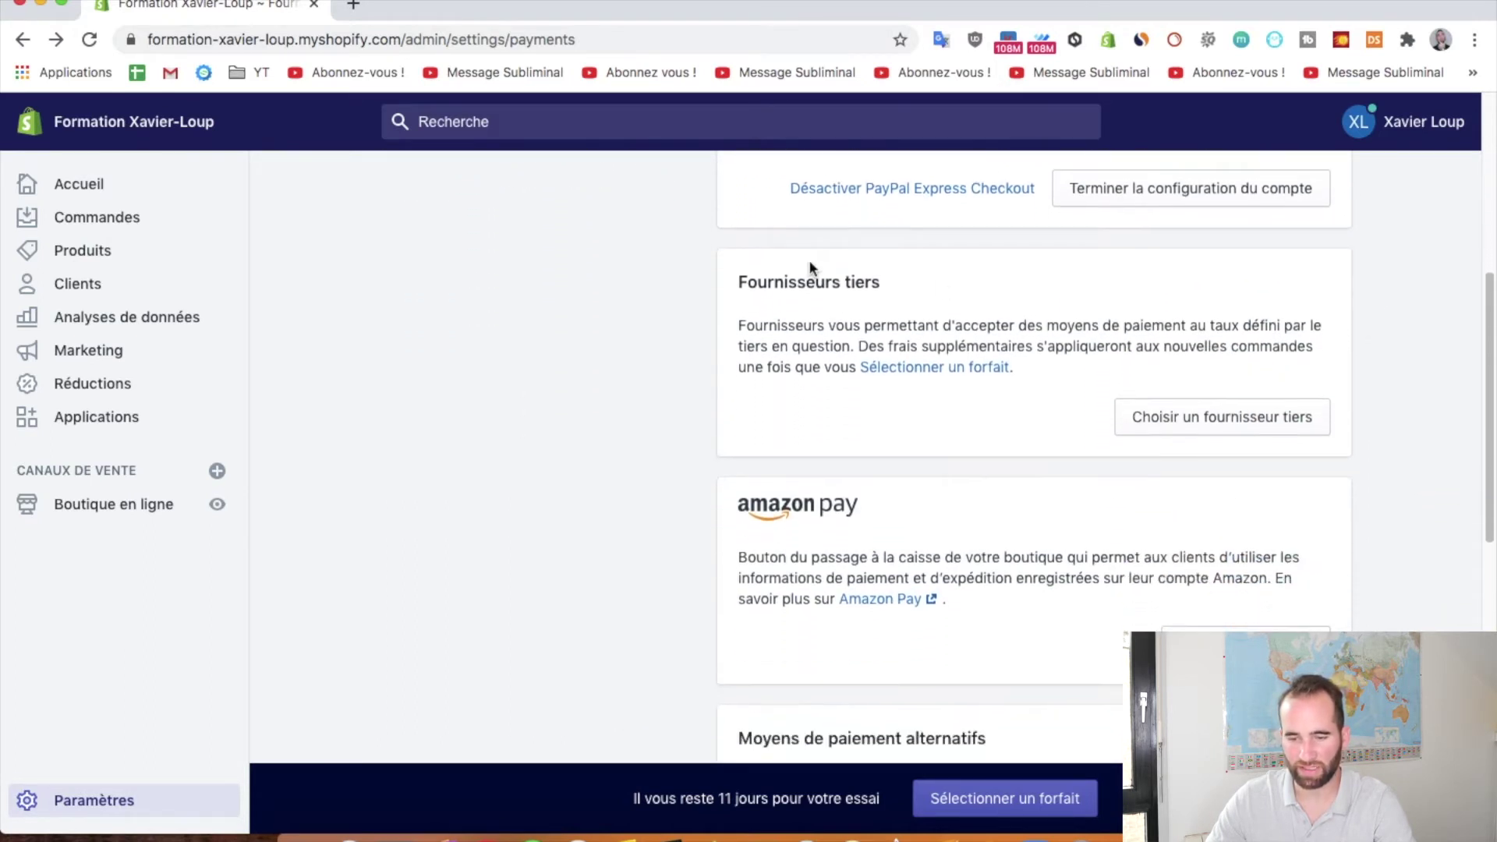
left_click_drag(739, 281, 863, 274)
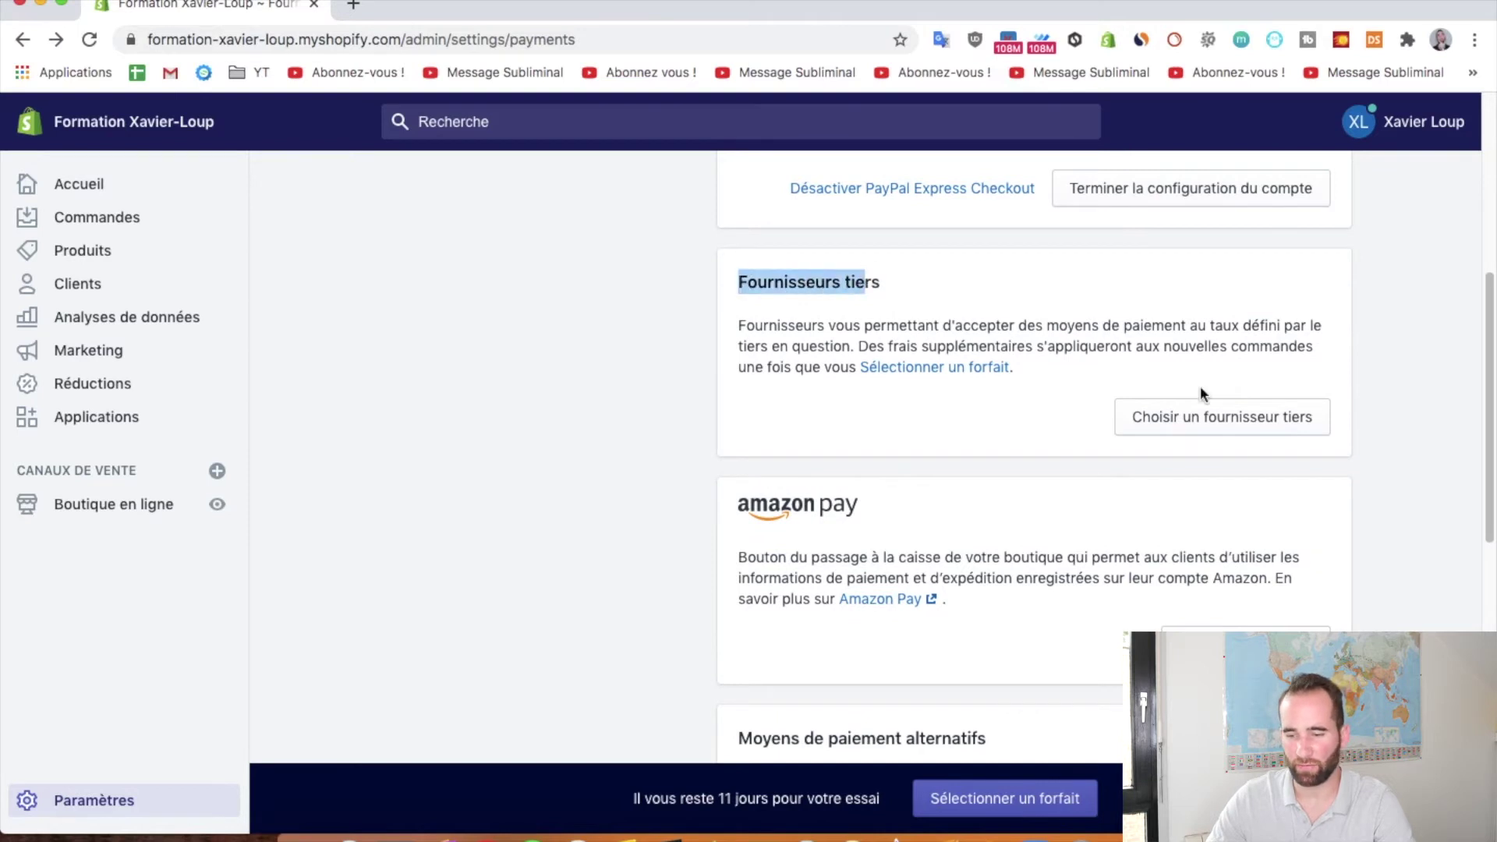
left_click(1203, 417)
scroll(983, 533, "down", 2)
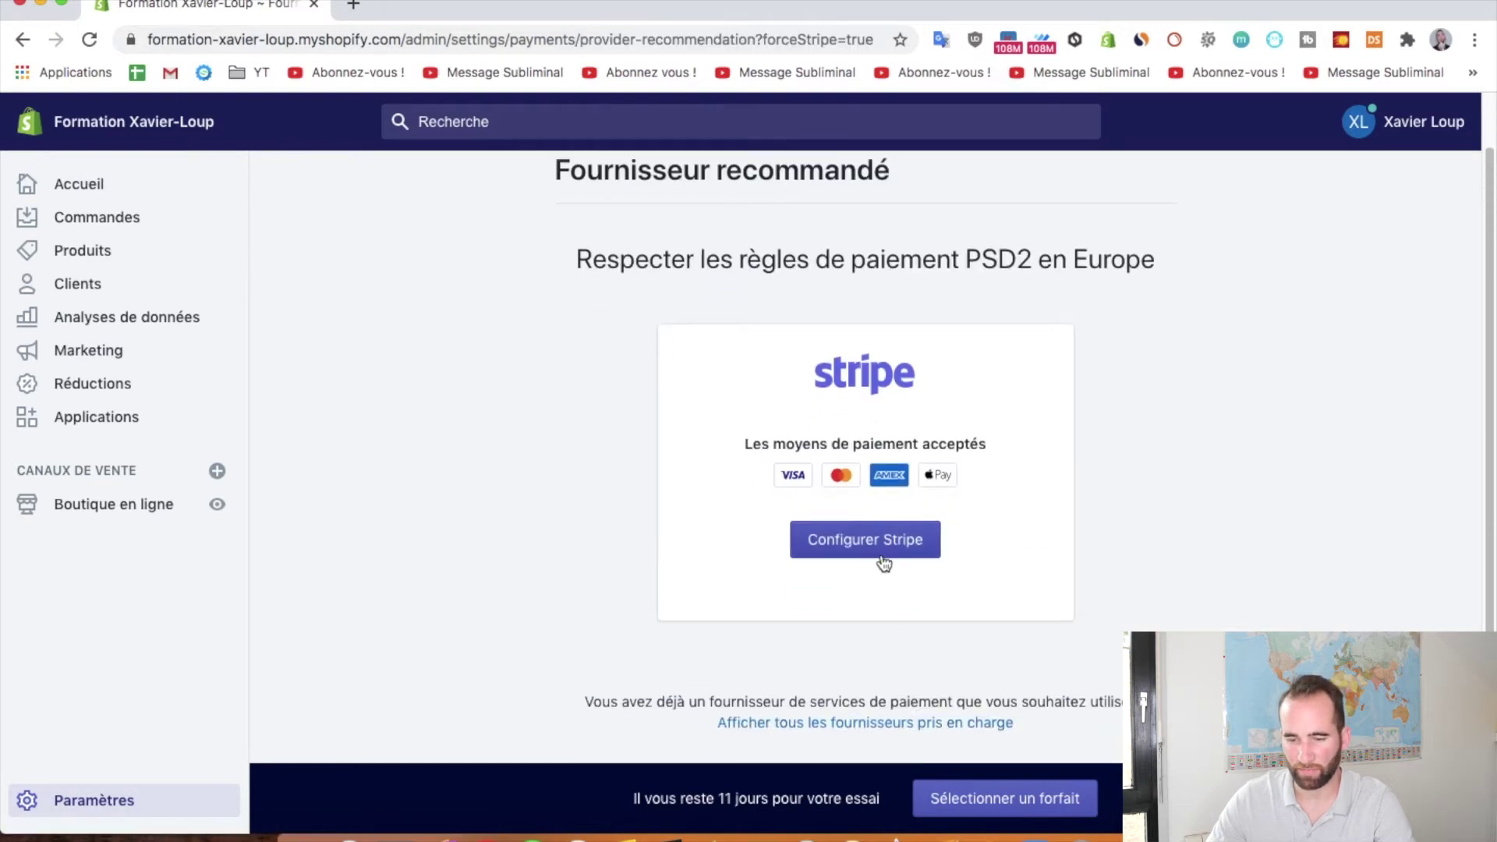
left_click(880, 554)
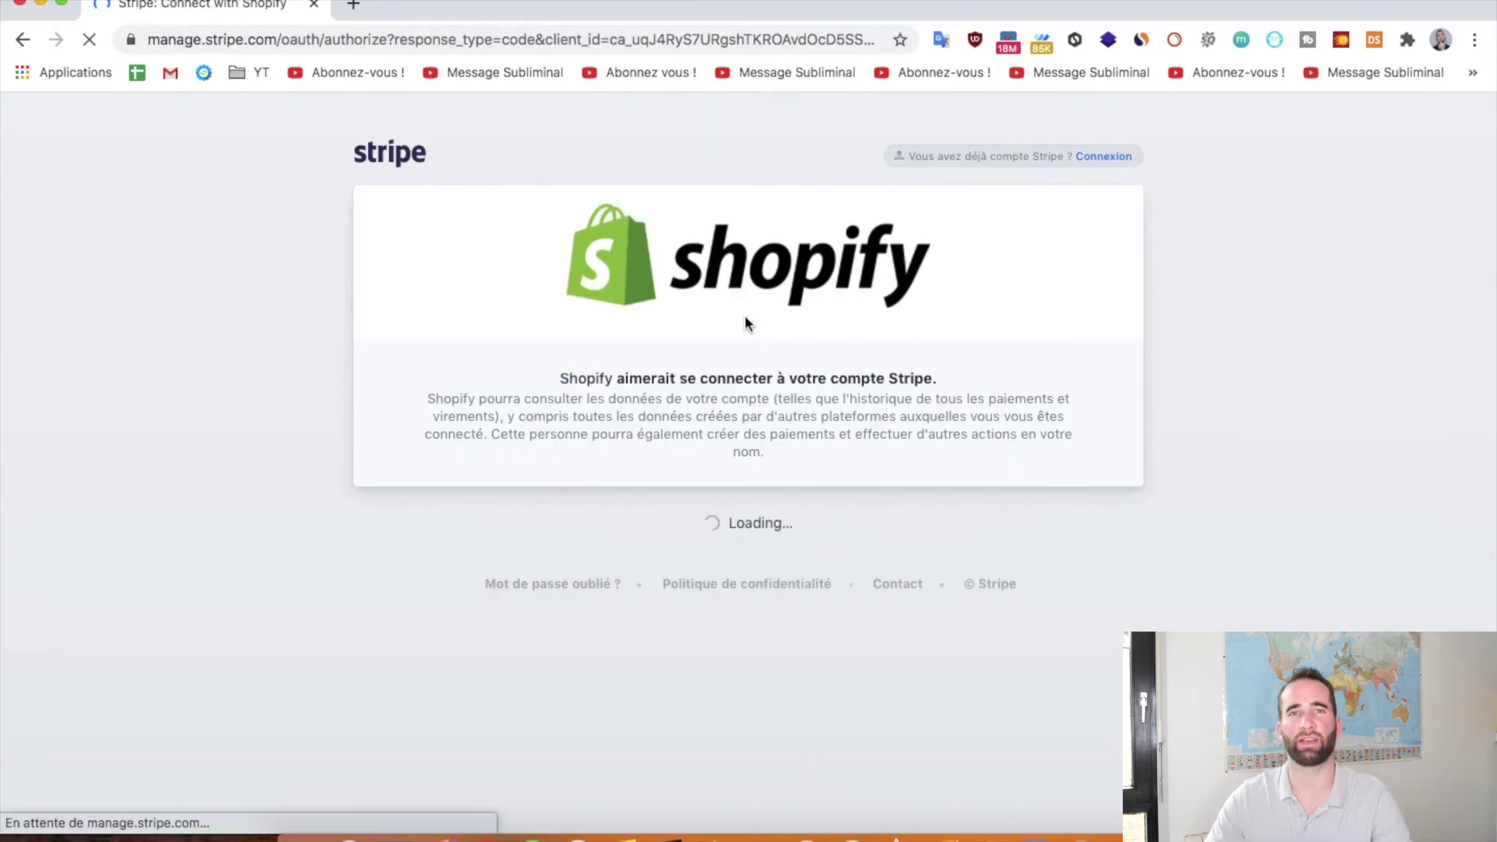
Paste the store's Shopify address, without 'admin', as the Stripe business website
scroll(745, 315, "down", 6)
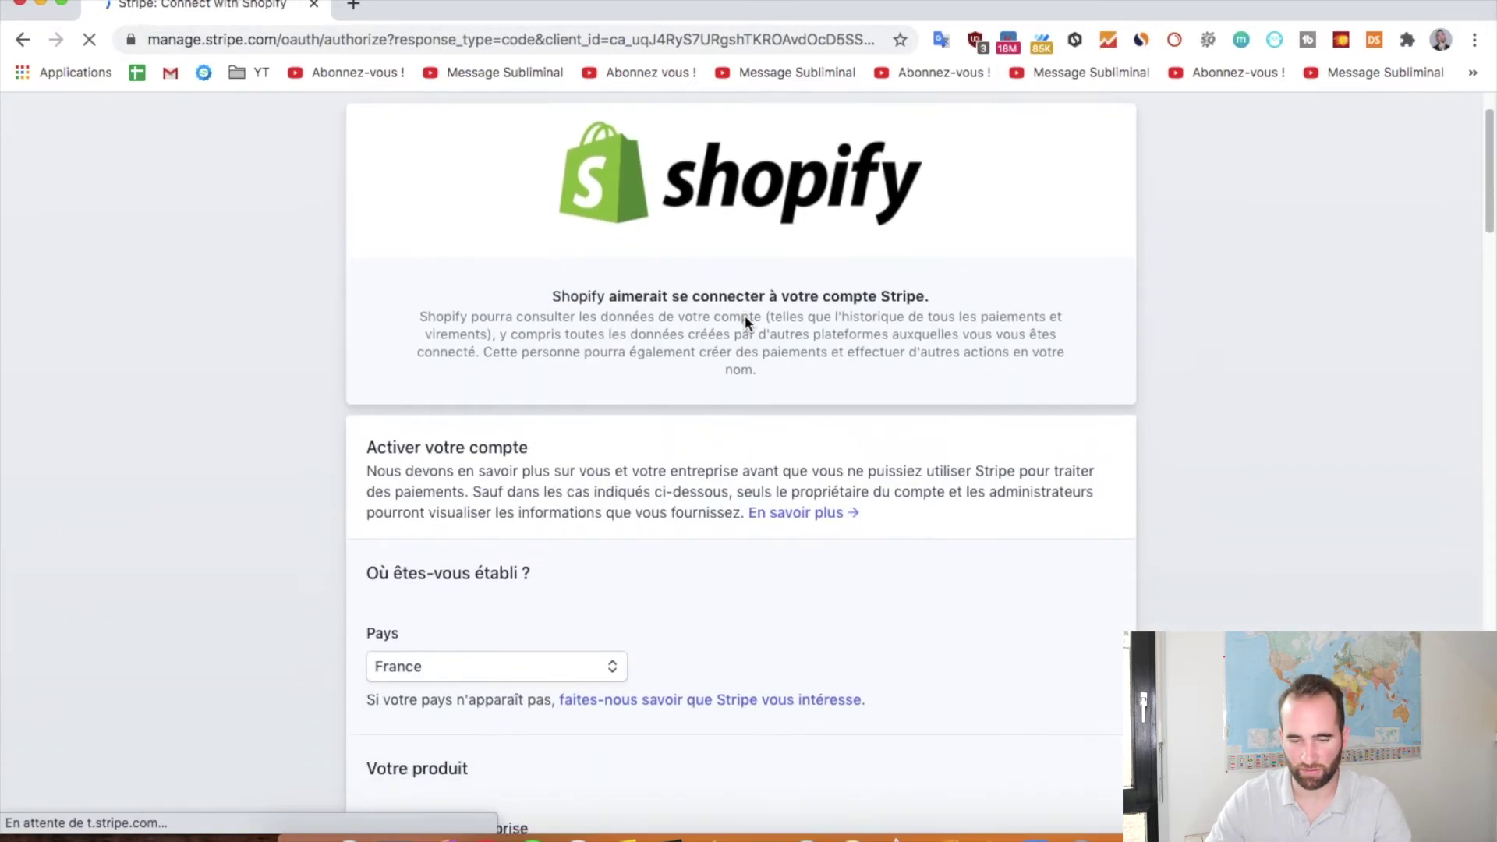
scroll(587, 303, "down", 3)
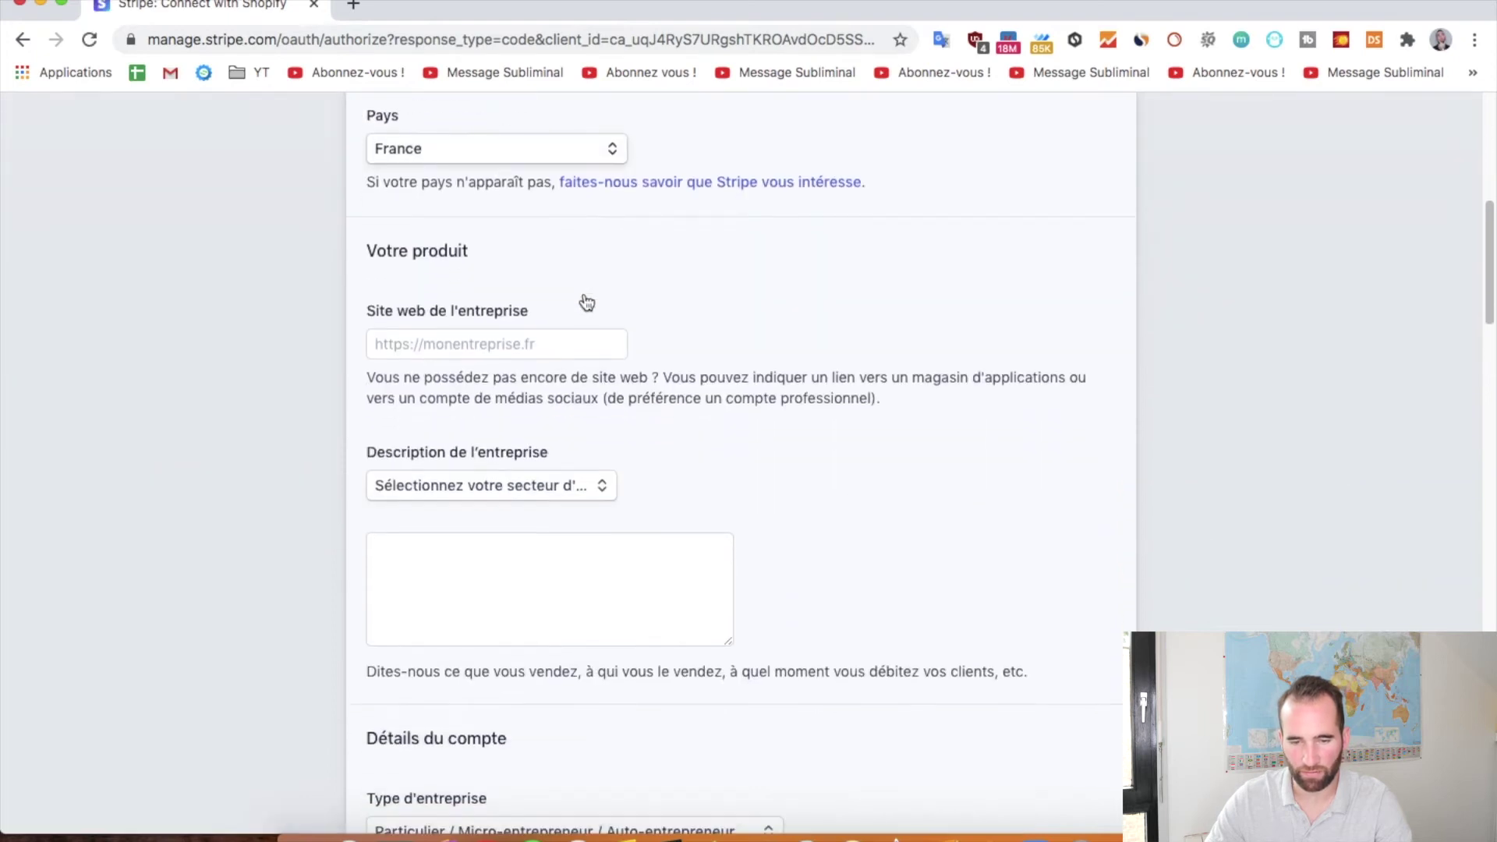
left_click(475, 333)
left_click(696, 313)
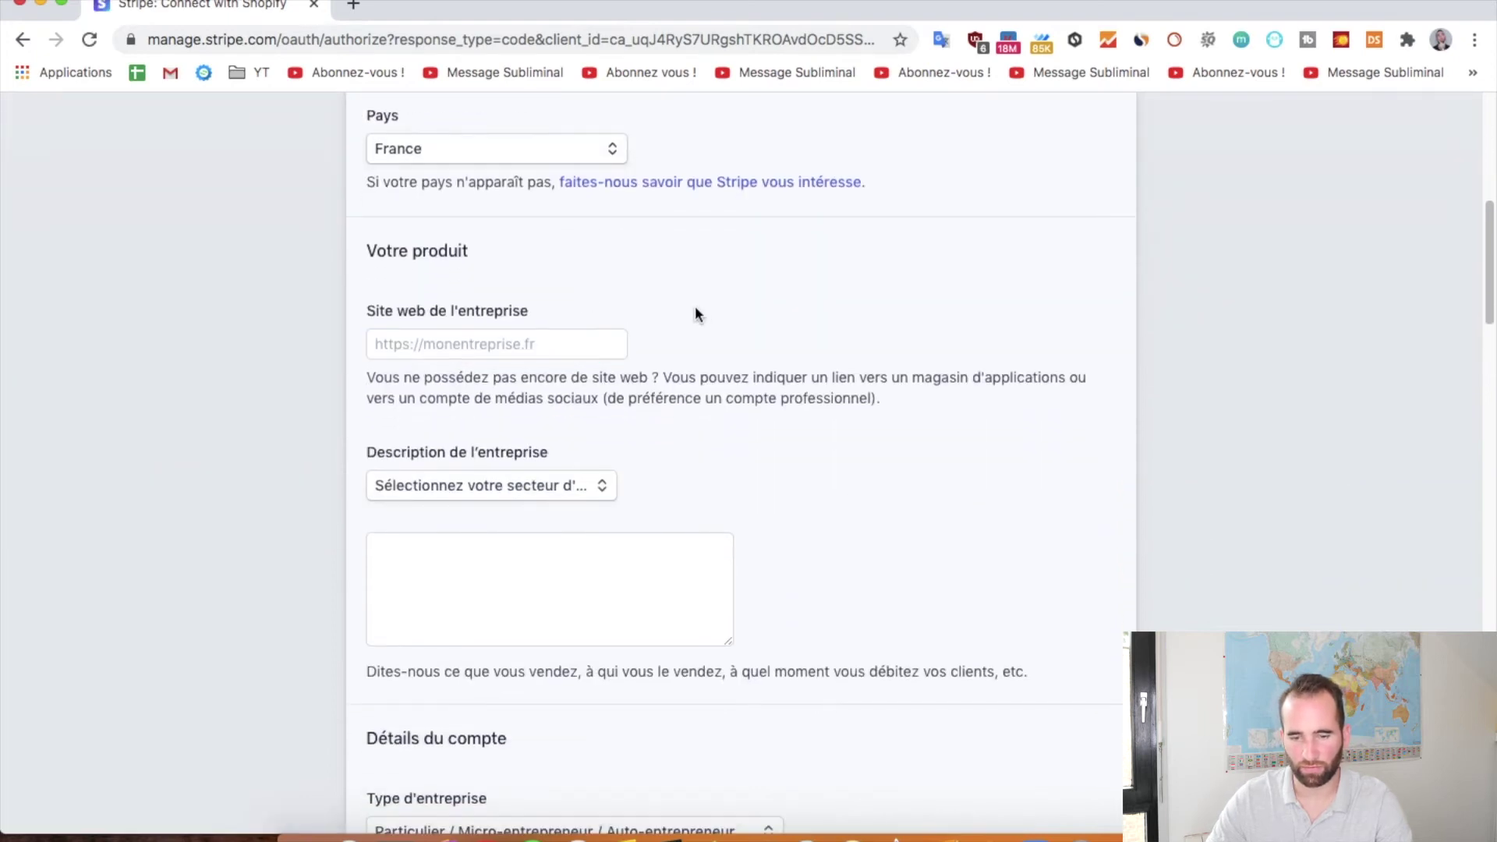
key("super+t")
type("sh")
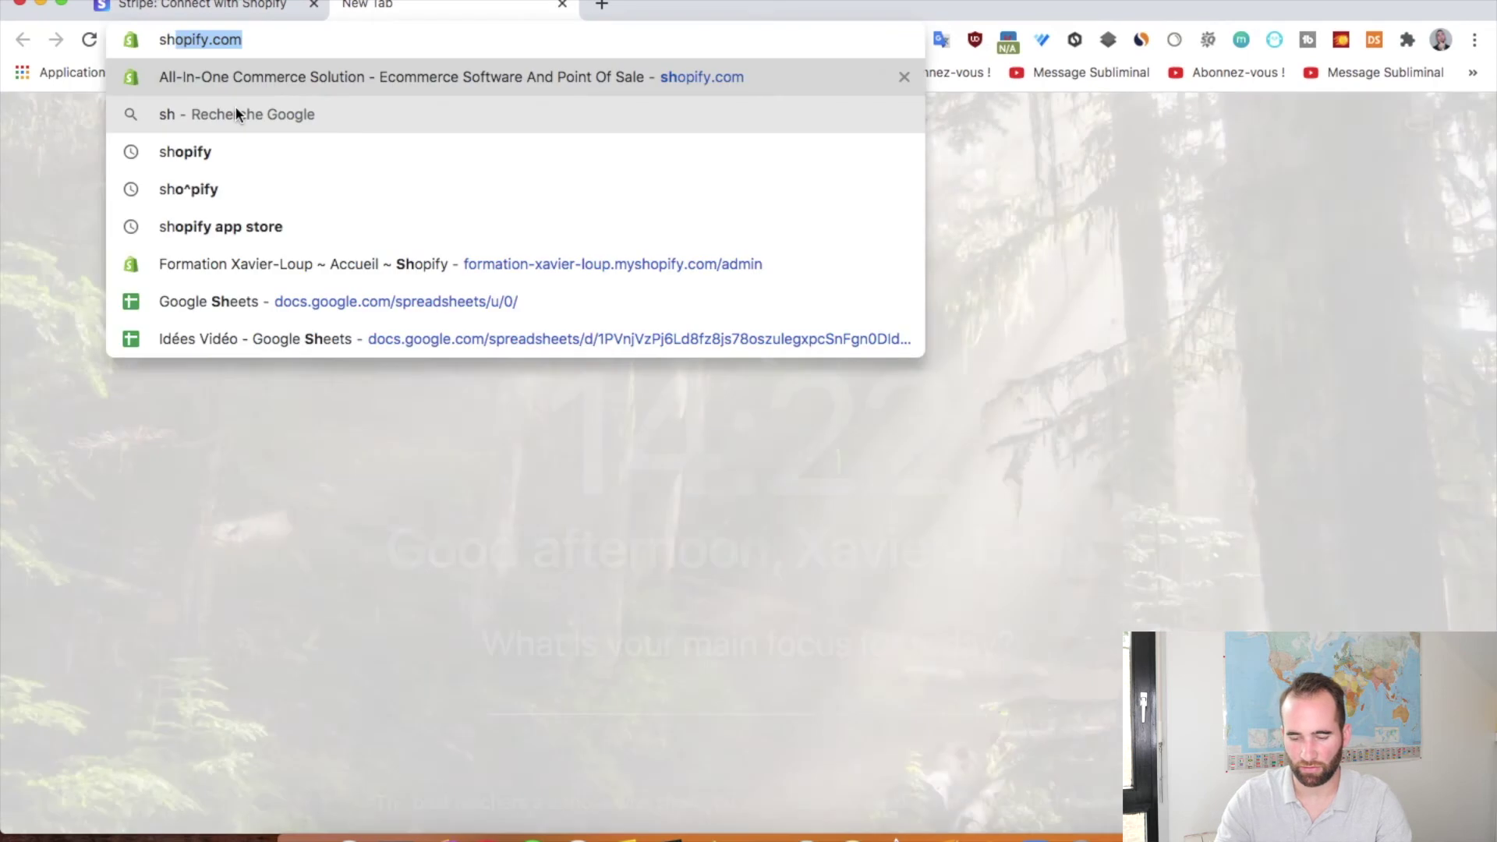
type("opify.com/admin")
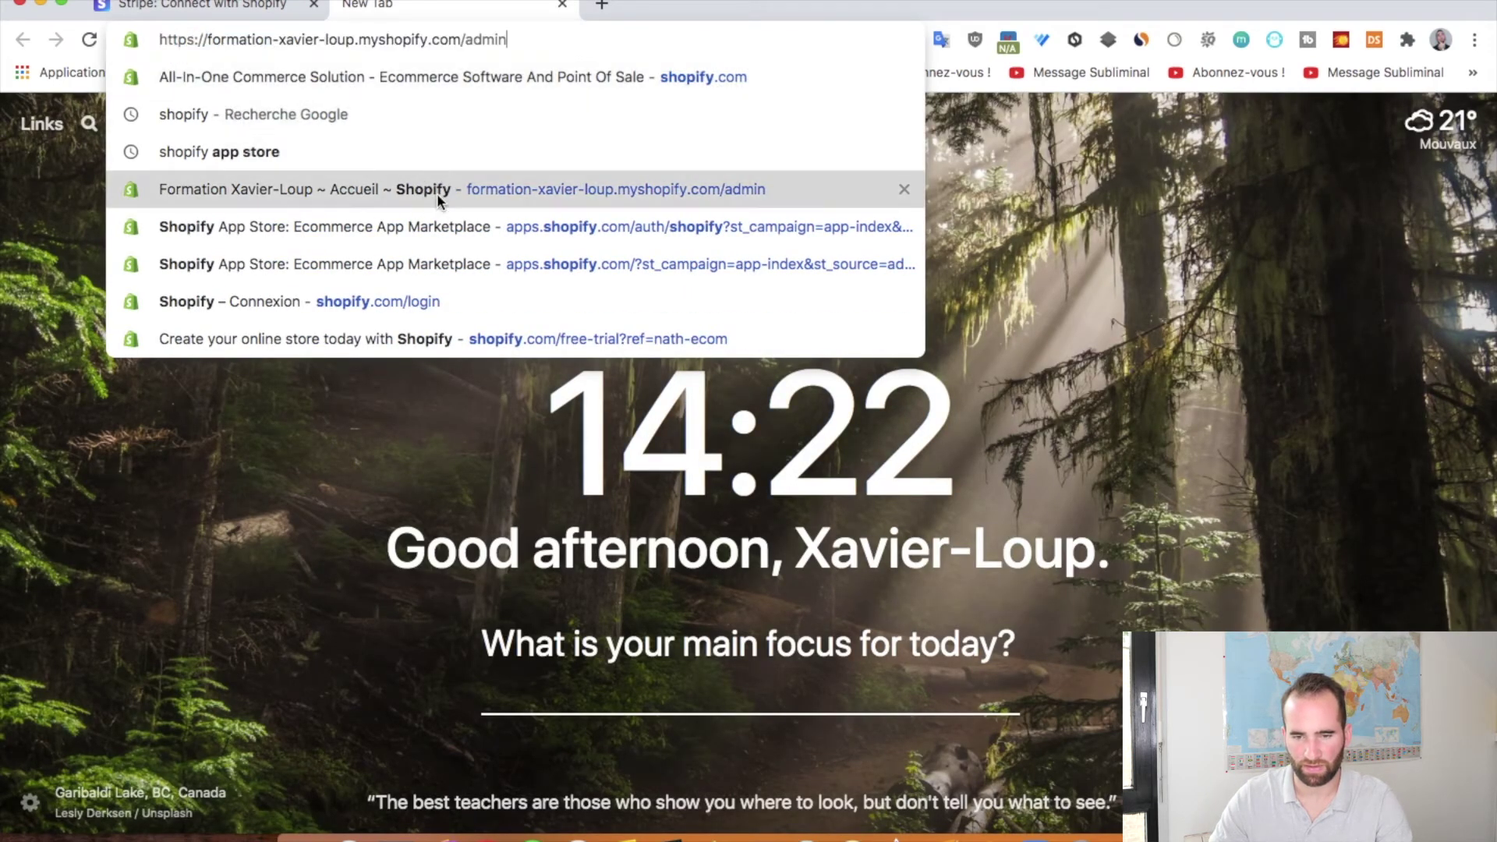
left_click(438, 194)
left_click(311, 46)
key("super+c")
left_click(203, 4)
left_click(502, 343)
key("super+v")
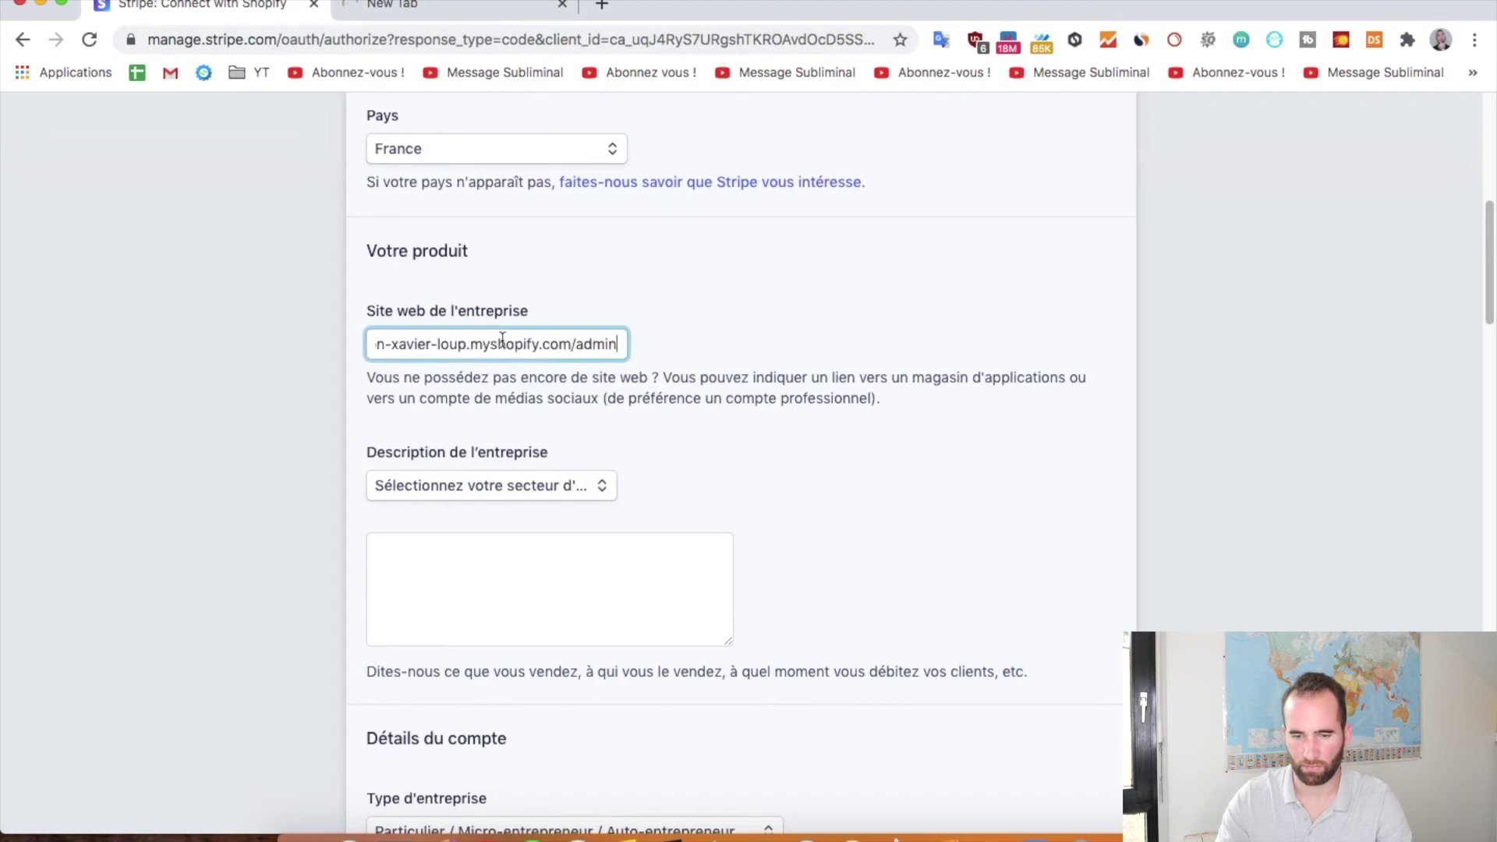
key("BackSpace")
key("BackSpace")
key("BackSpace")
key("BackSpace")
key("BackSpace")
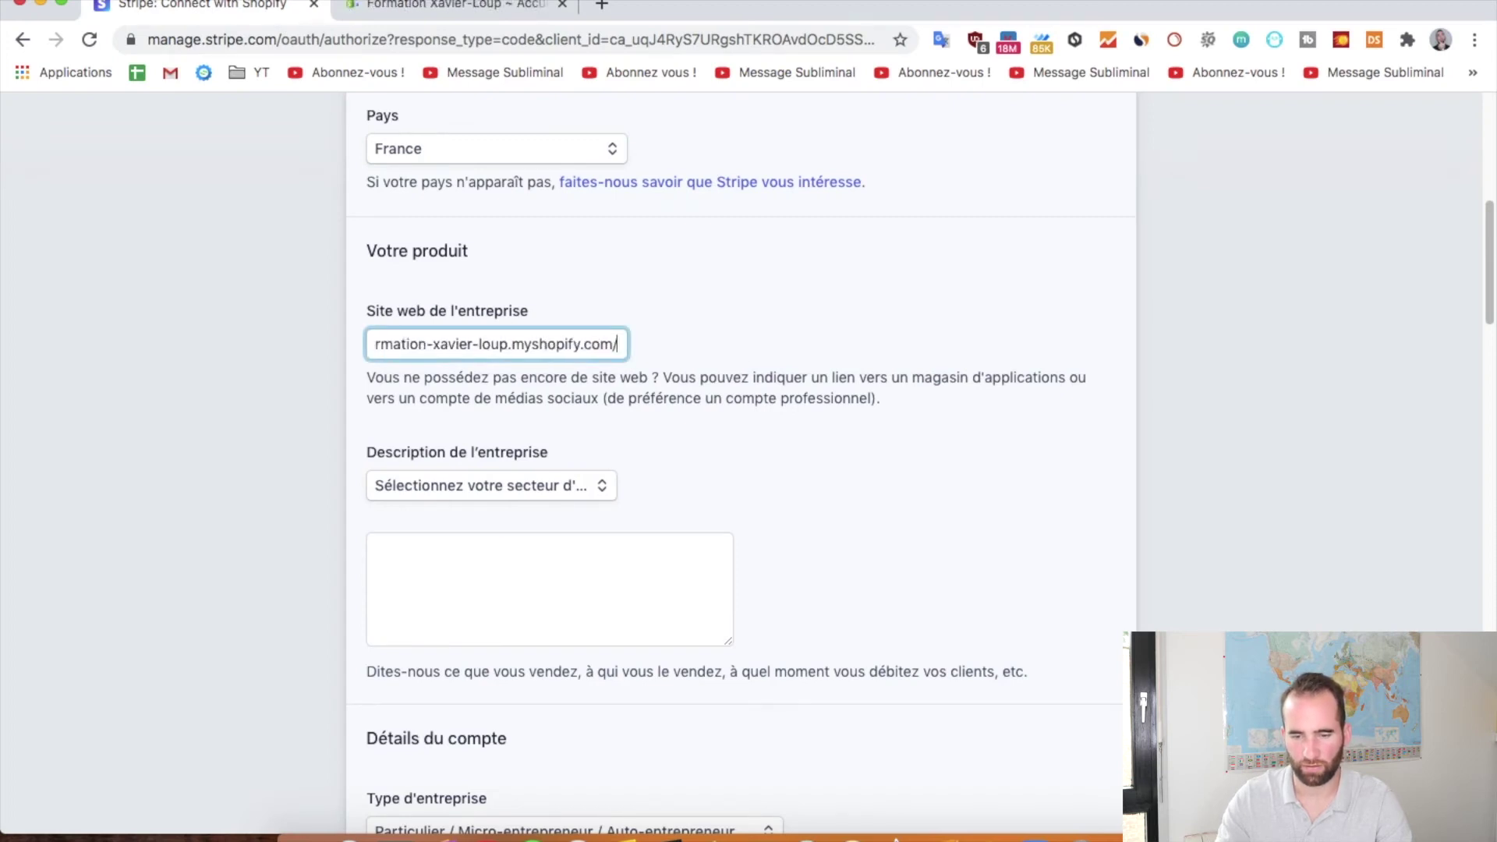
Choose Vêtements et accessoires as the sector and describe the business as 'Site ecommerce'
scroll(742, 478, "down", 2)
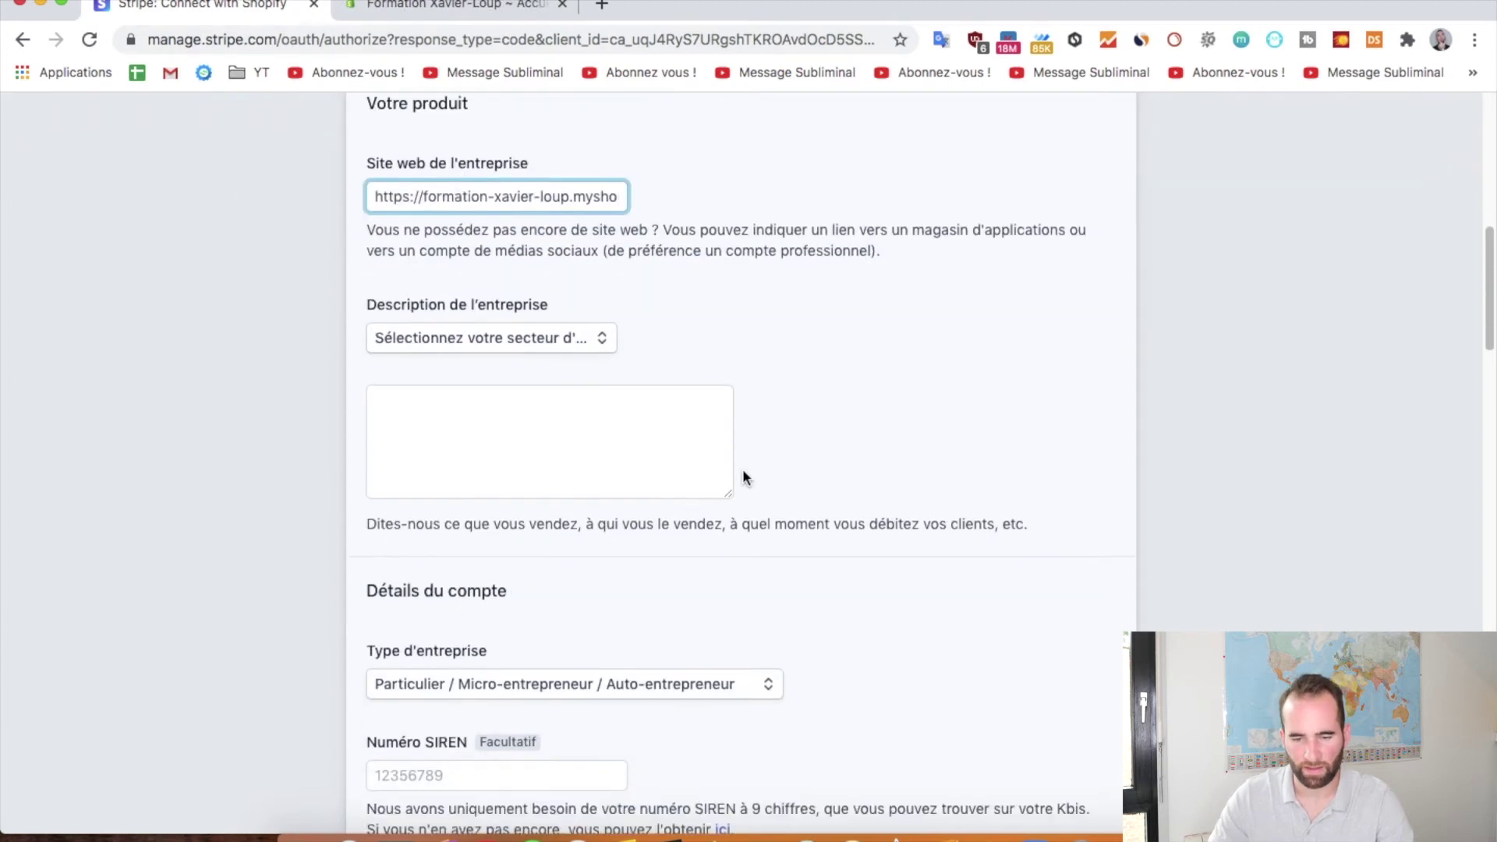
left_click(555, 319)
scroll(533, 443, "down", 2)
left_click(501, 425)
scroll(499, 476, "down", 1)
left_click(464, 463)
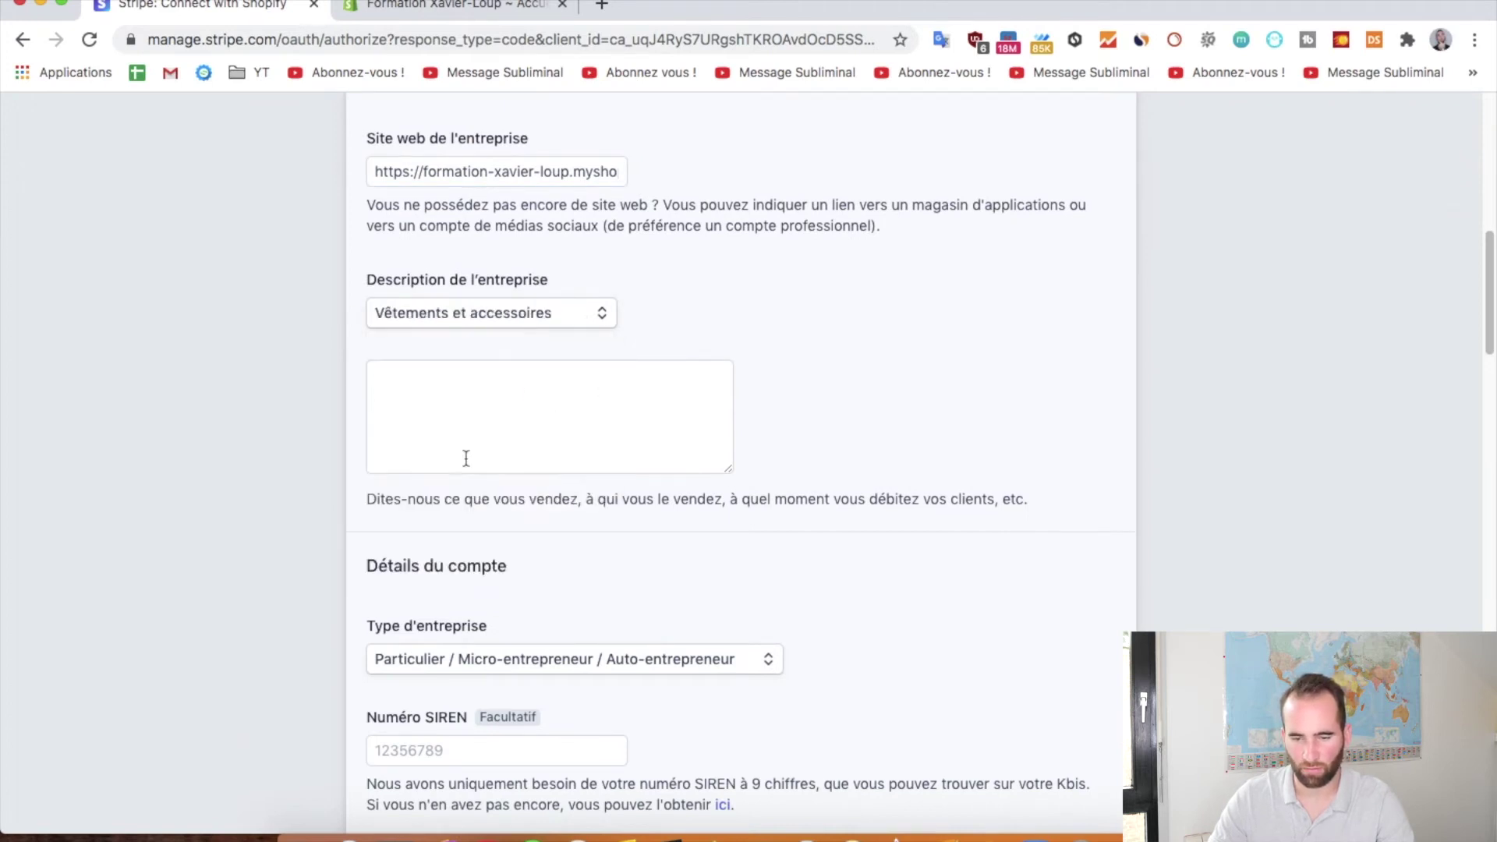
left_click(591, 431)
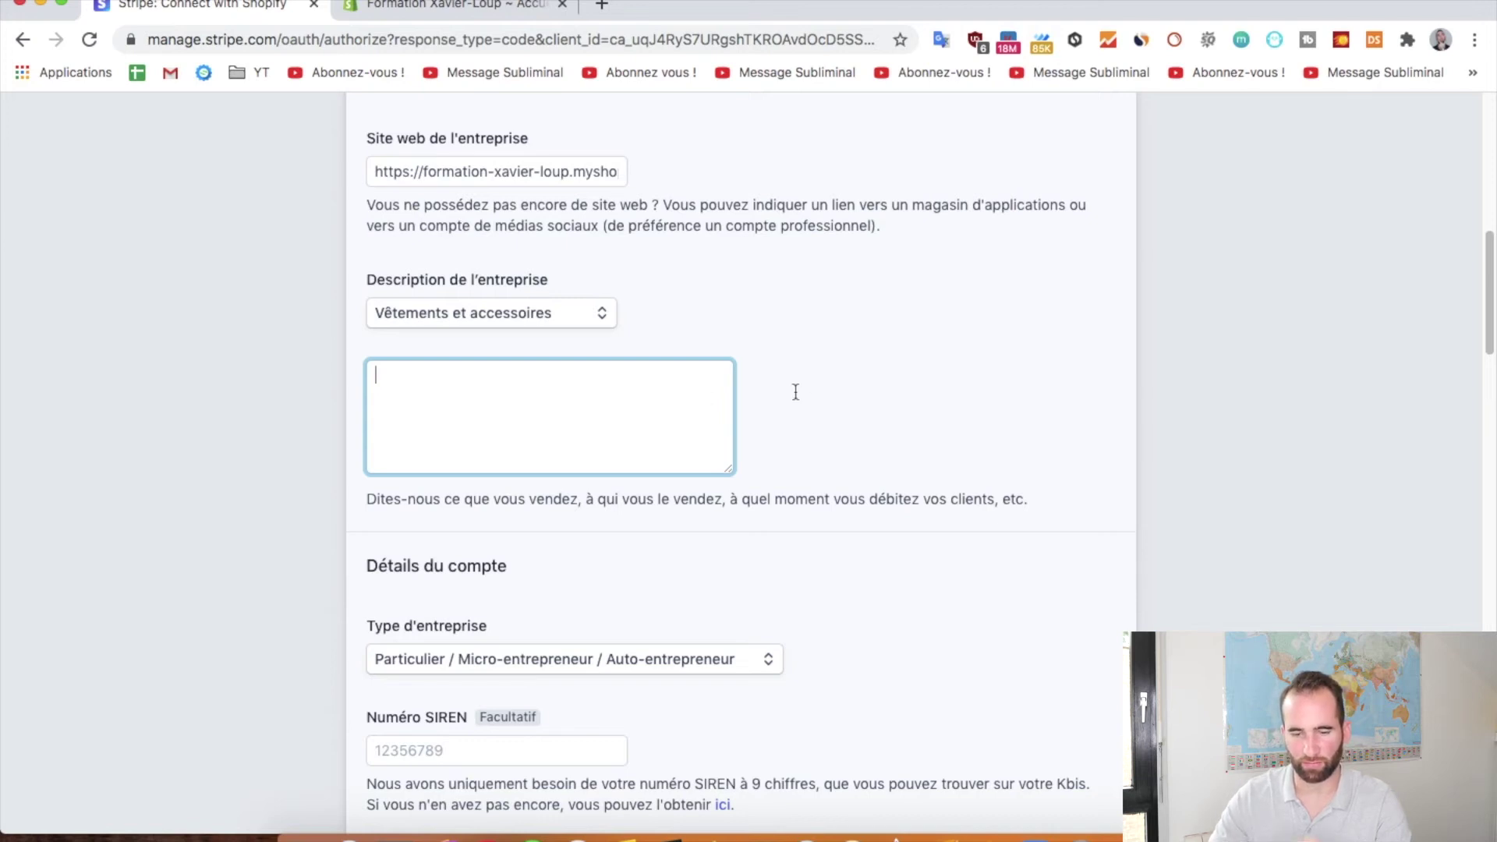
key("super+v")
left_click(774, 367)
scroll(773, 367, "down", 5)
scroll(658, 400, "down", 4)
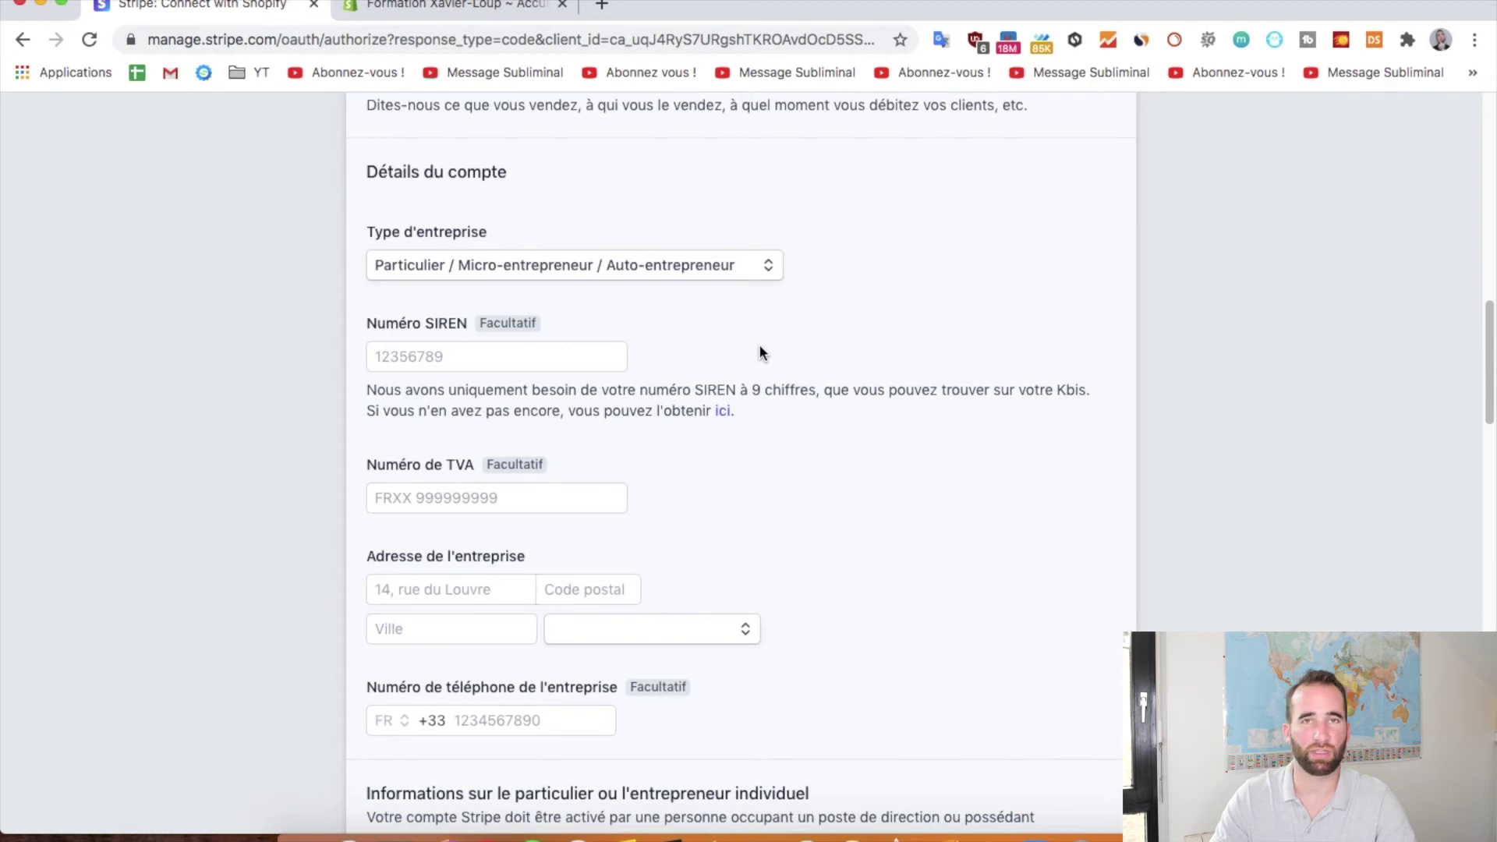
Autofill the business street address, postal code and city from saved details
left_click(455, 354)
scroll(736, 340, "down", 1)
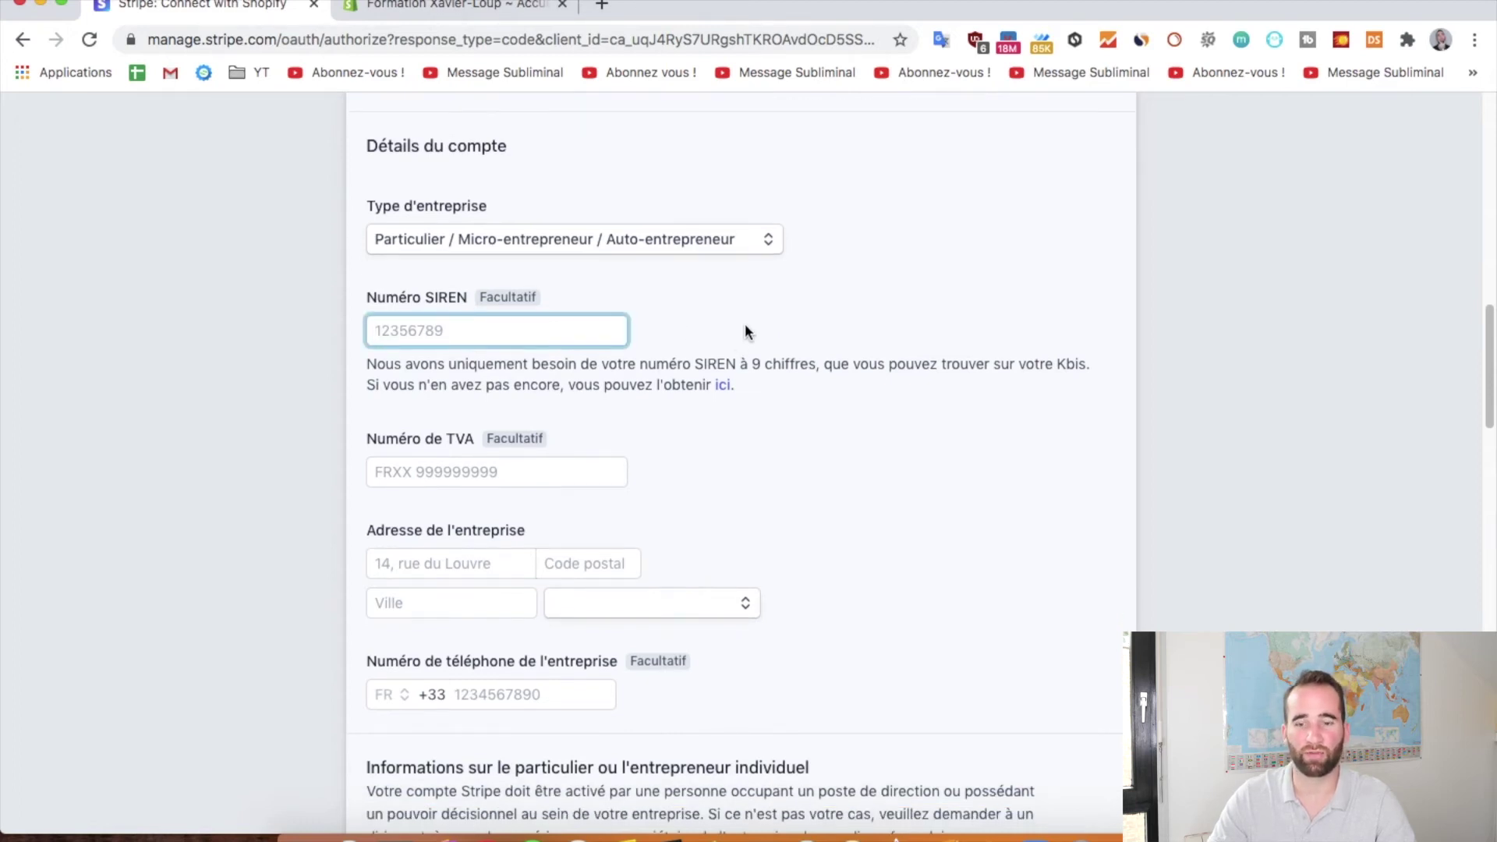
scroll(745, 331, "down", 2)
scroll(745, 347, "up", 1)
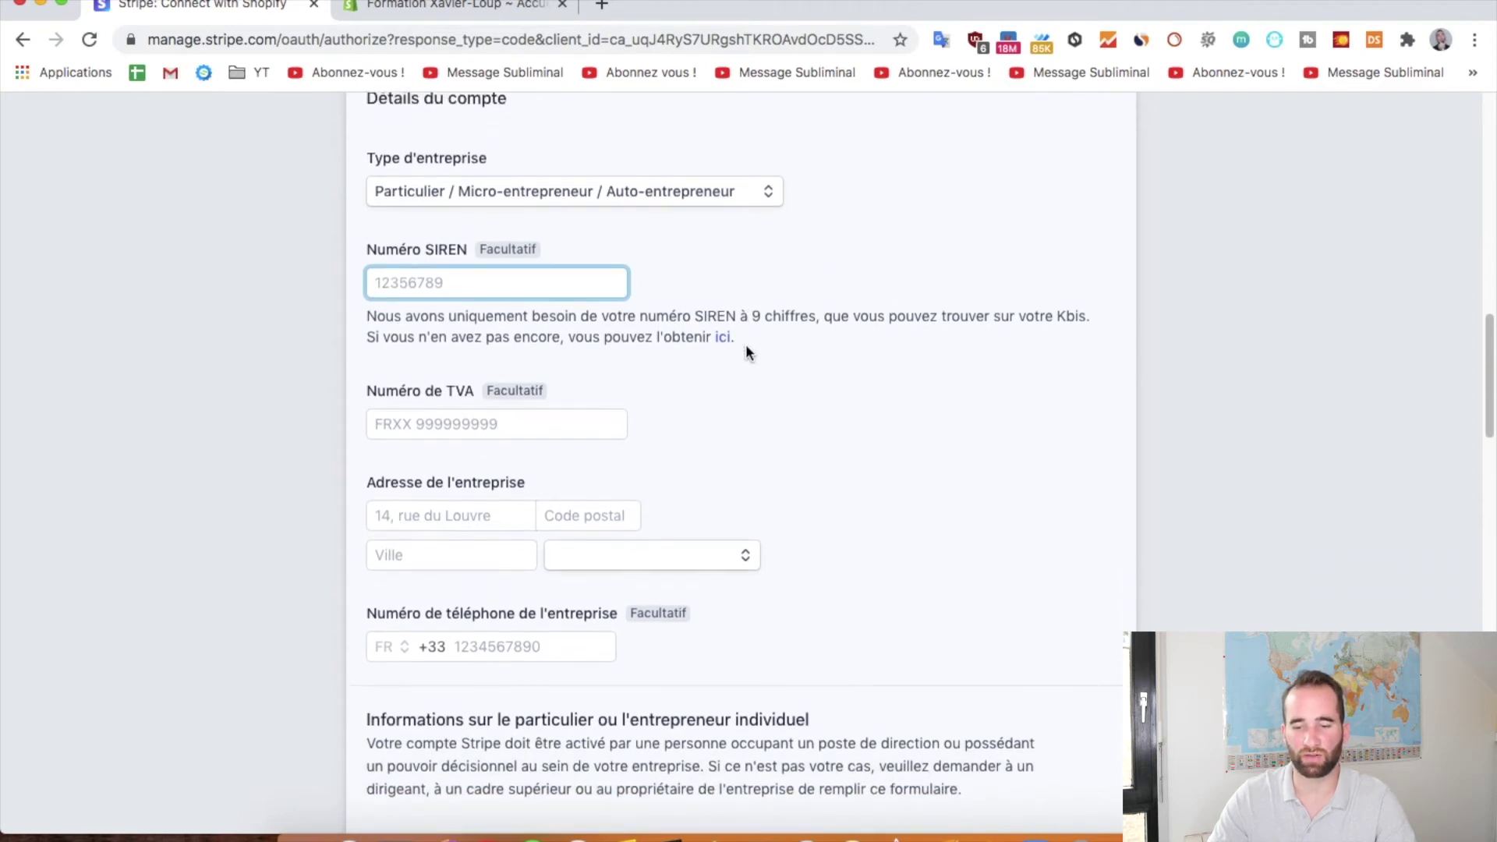
scroll(745, 352, "up", 1)
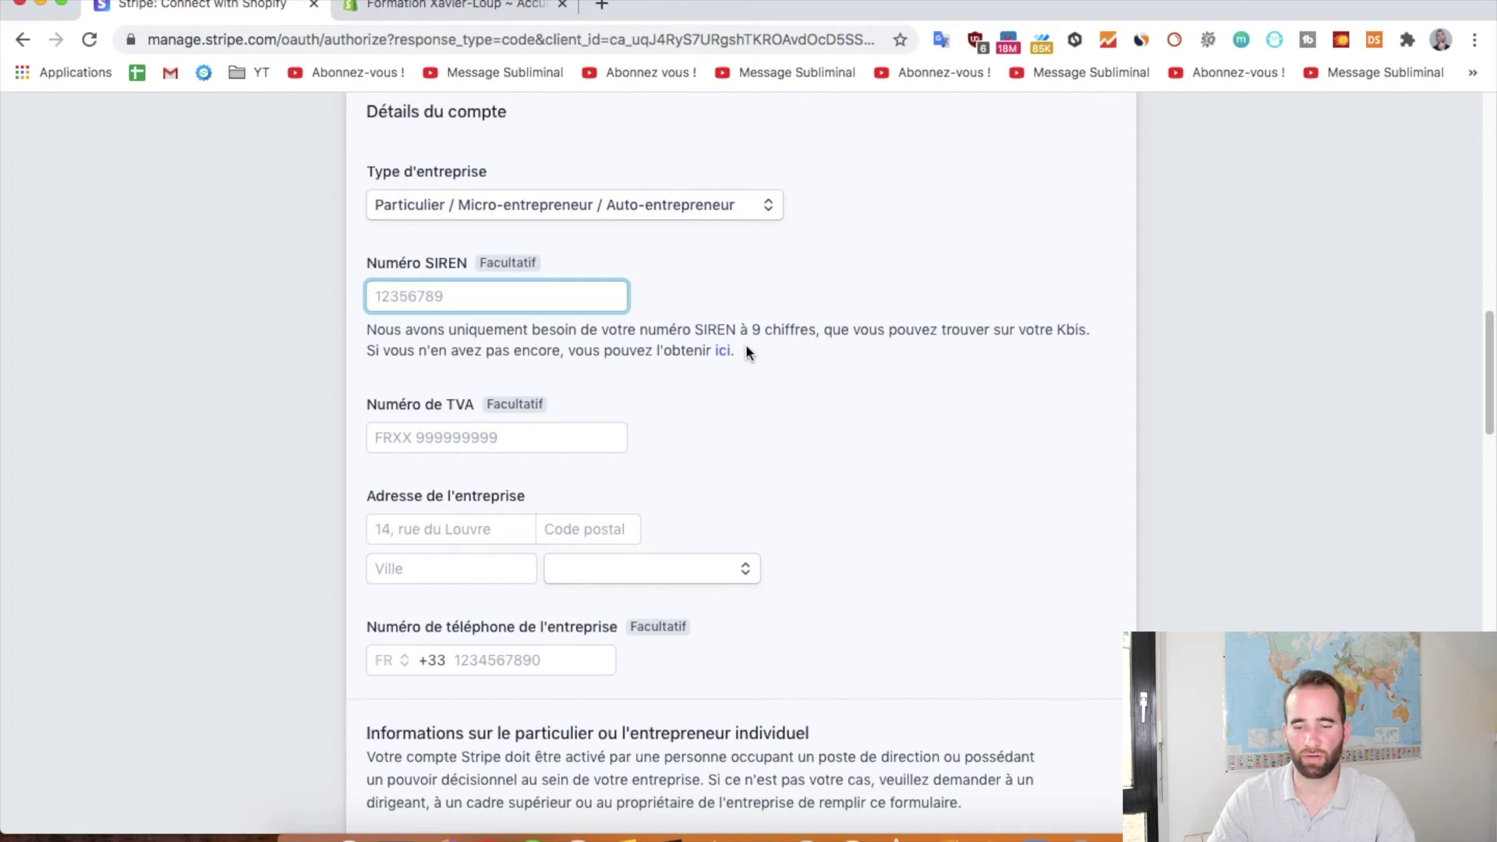
scroll(747, 350, "down", 1)
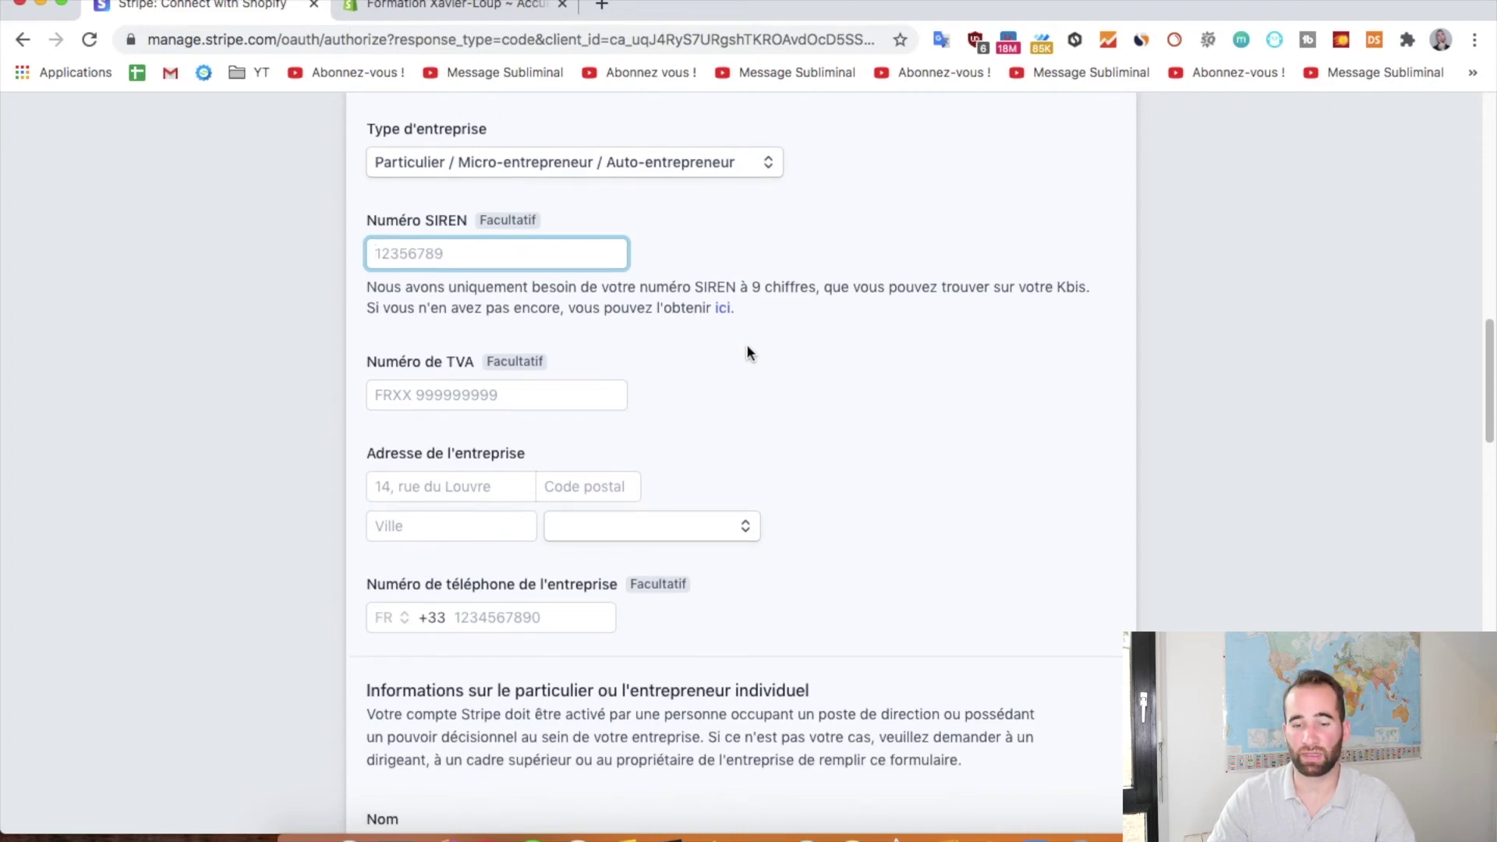
scroll(746, 350, "down", 1)
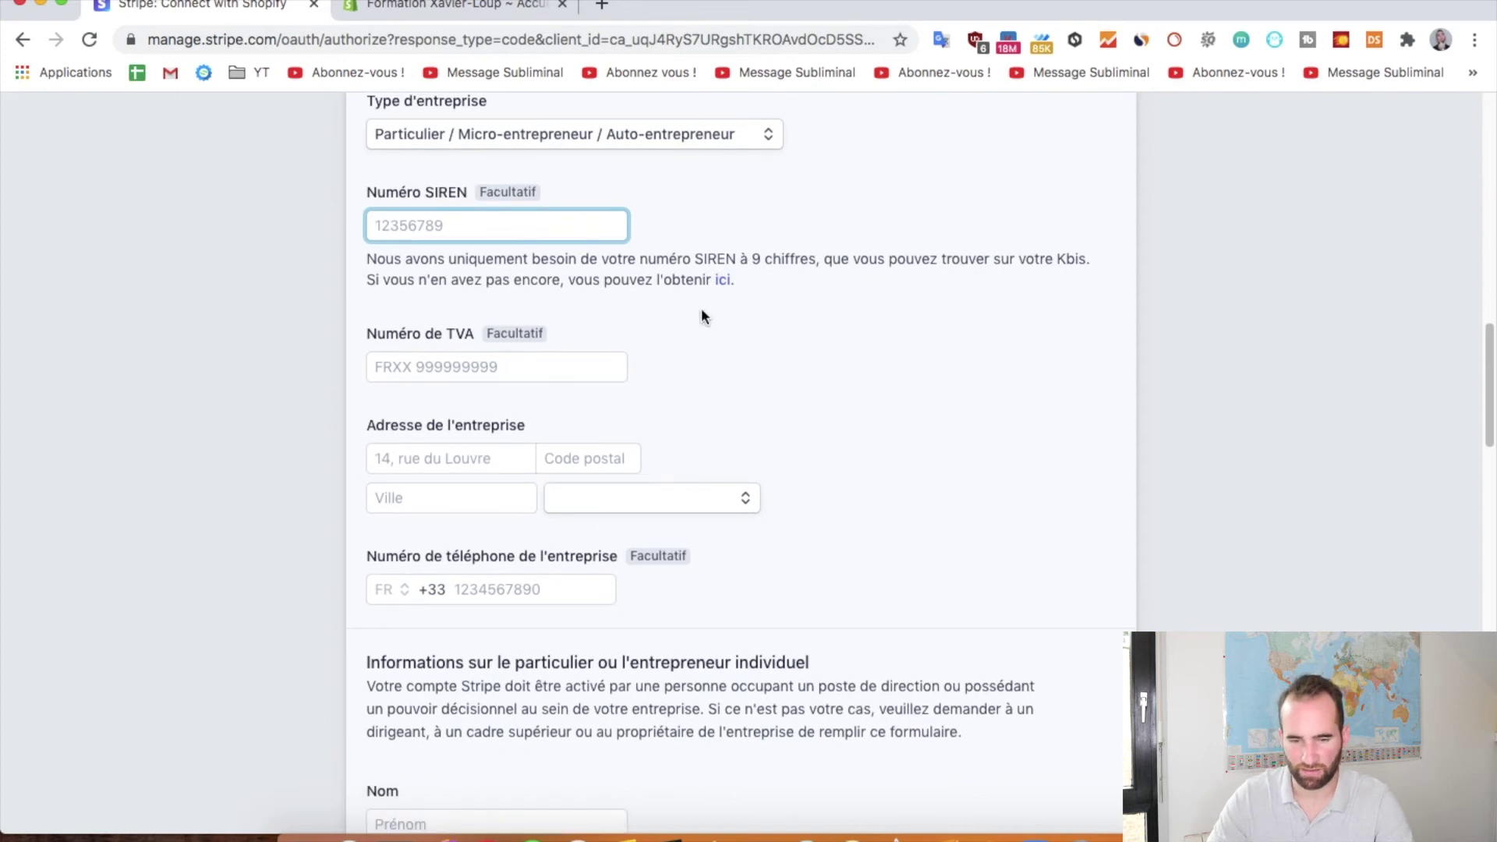
scroll(733, 341, "down", 9)
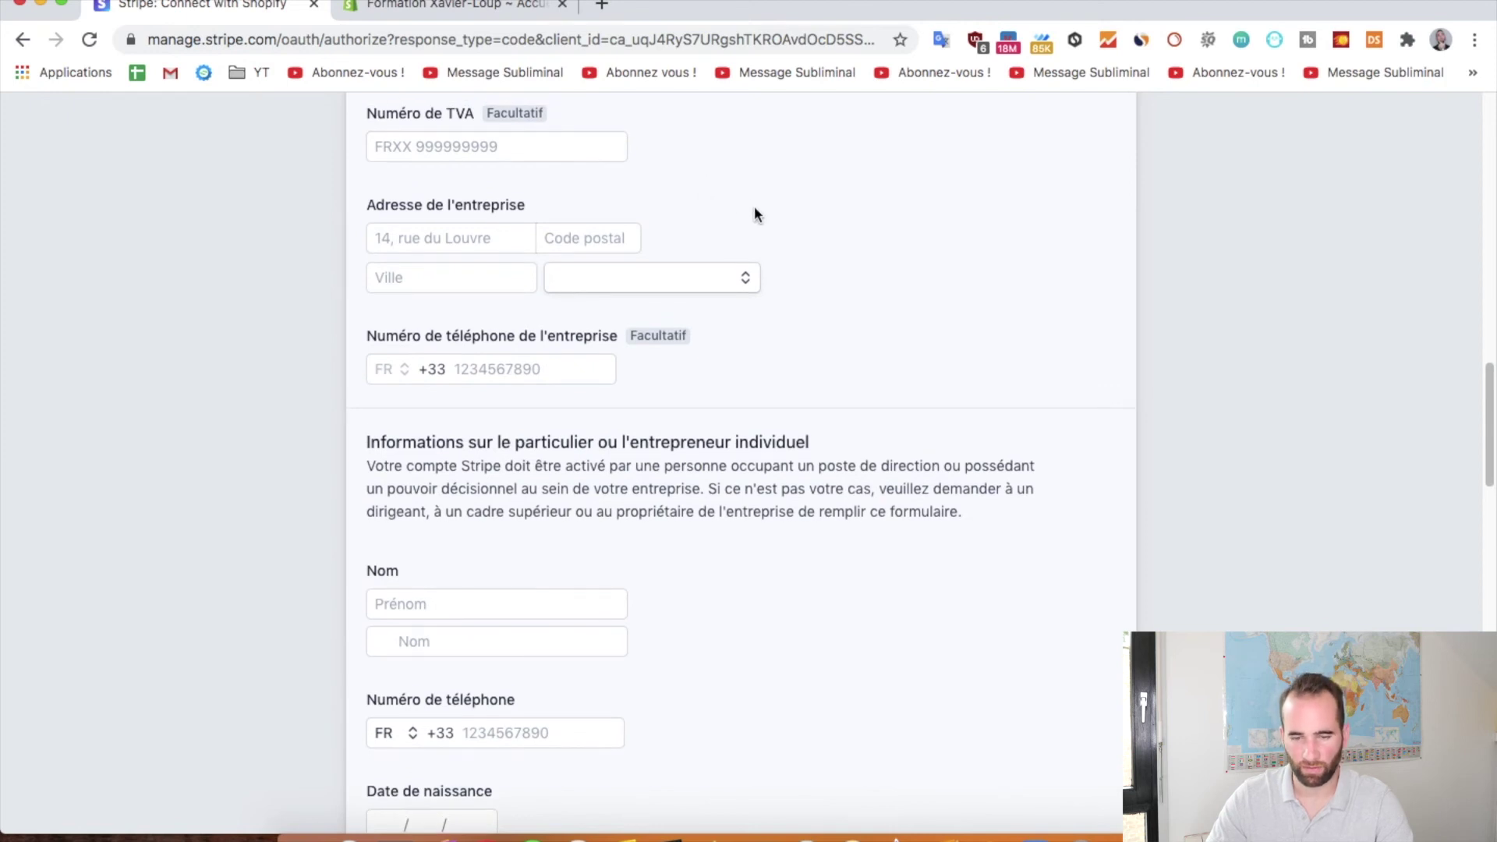
left_click(436, 238)
left_click(434, 285)
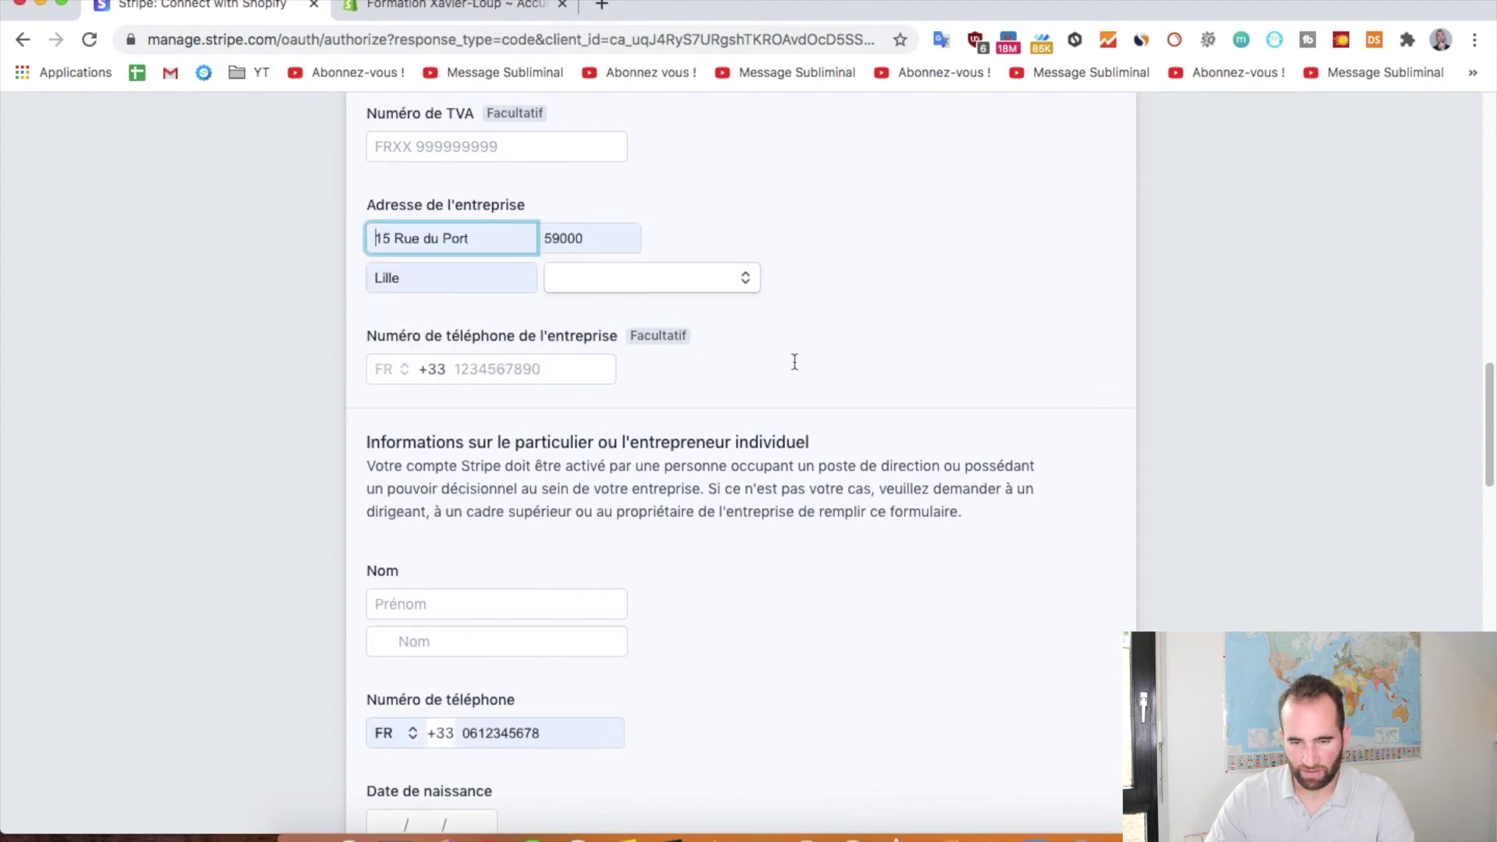
Enter the company phone number in Numéro de téléphone de l'entreprise
scroll(555, 307, "down", 2)
left_click(514, 311)
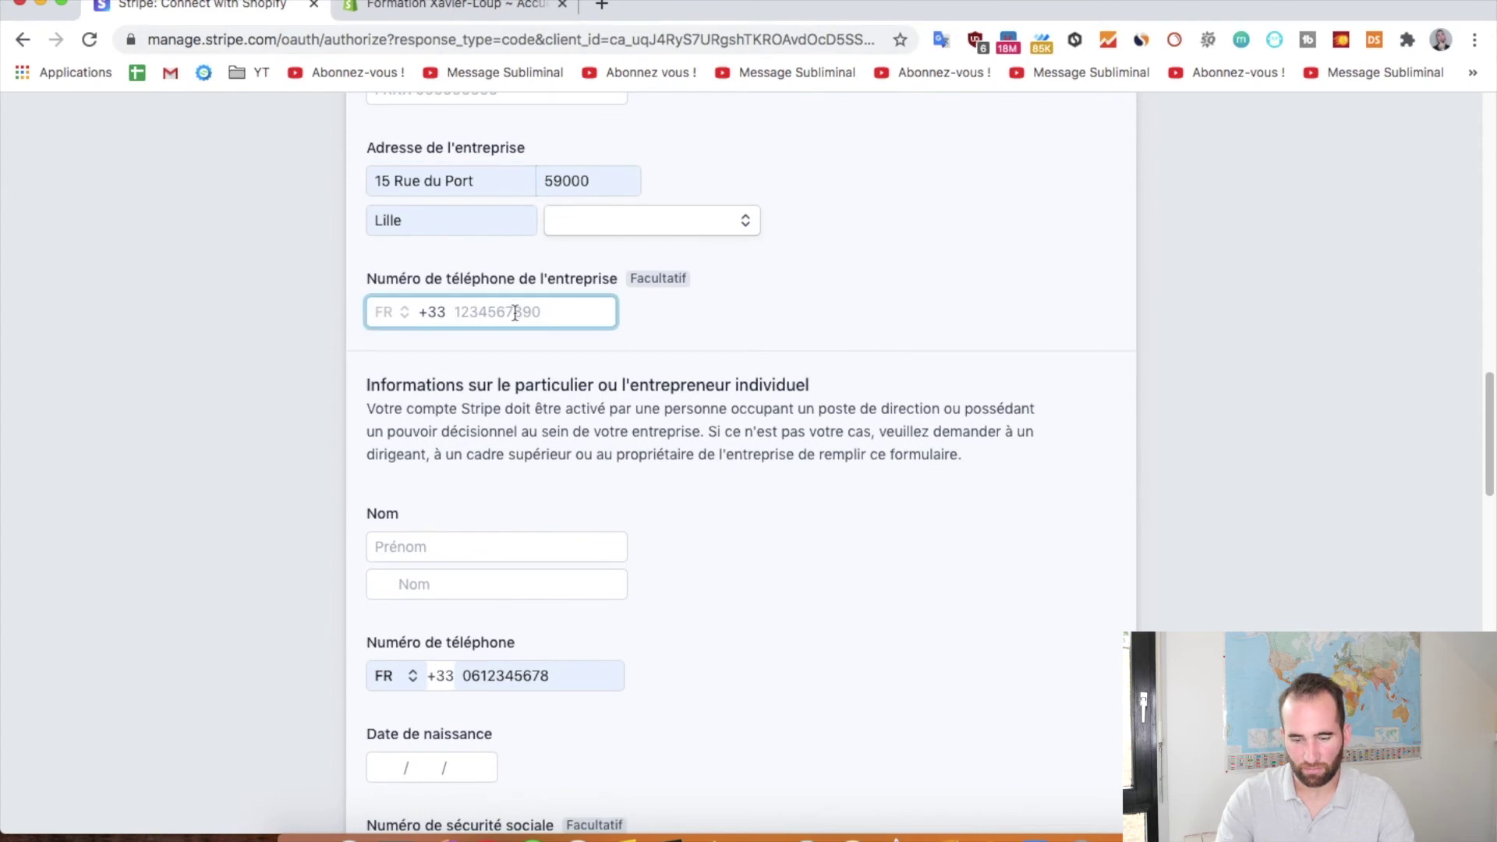
type("0612345678")
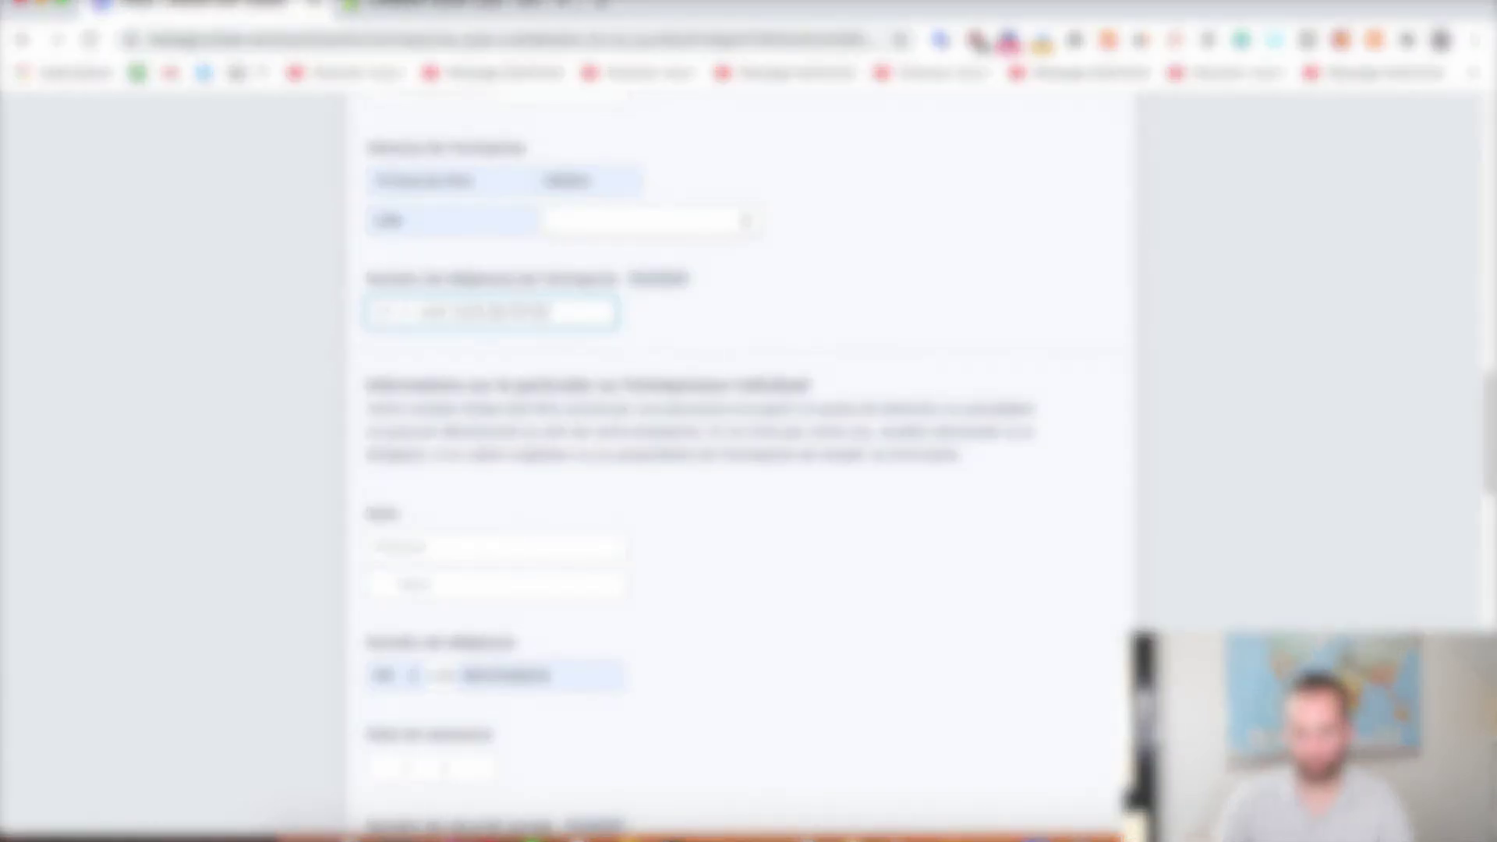
key("ctrl+a")
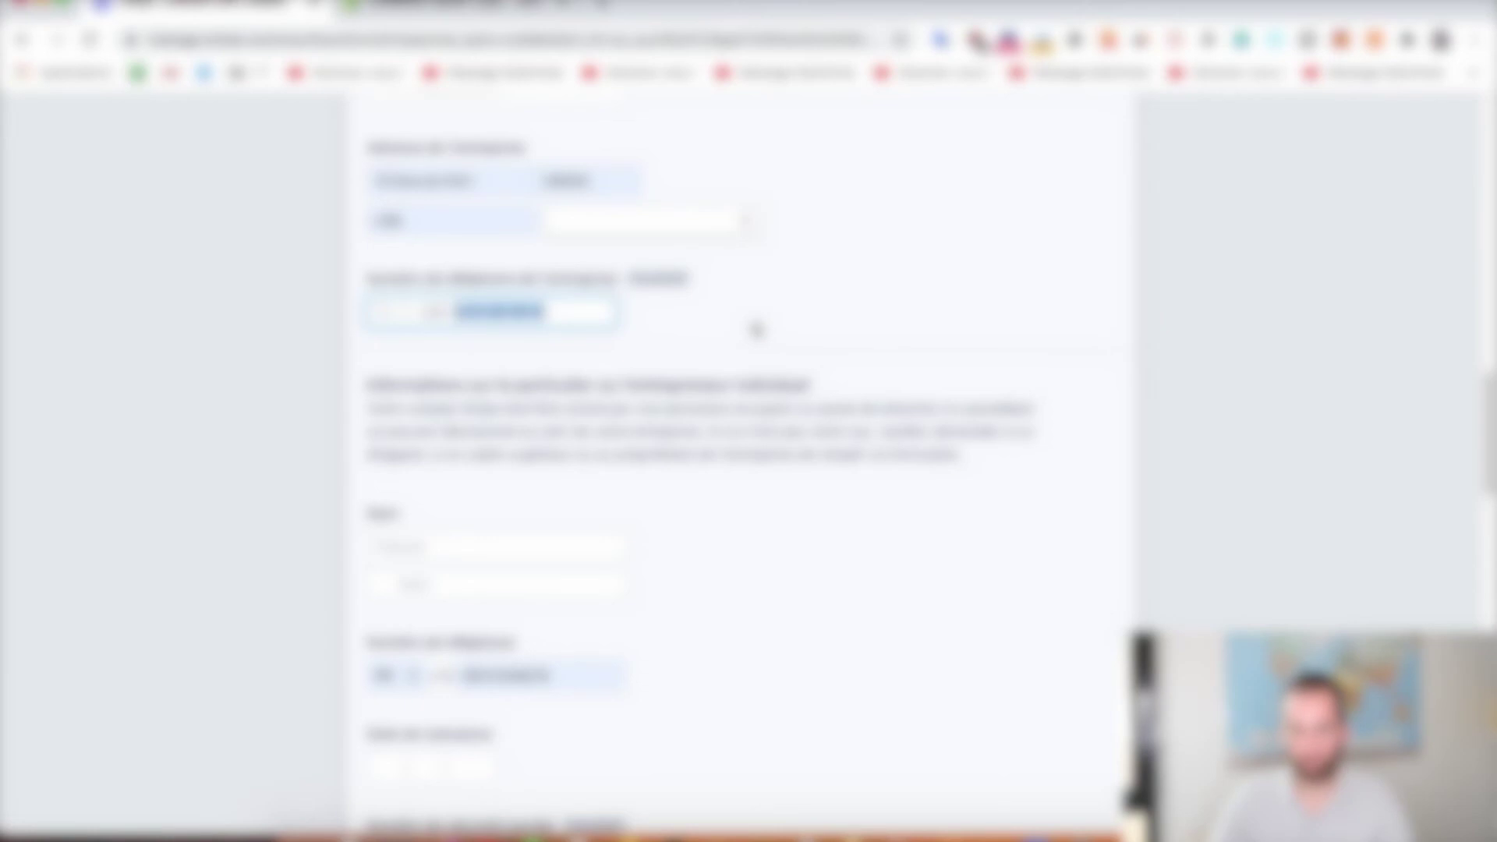
scroll(744, 324, "down", 5)
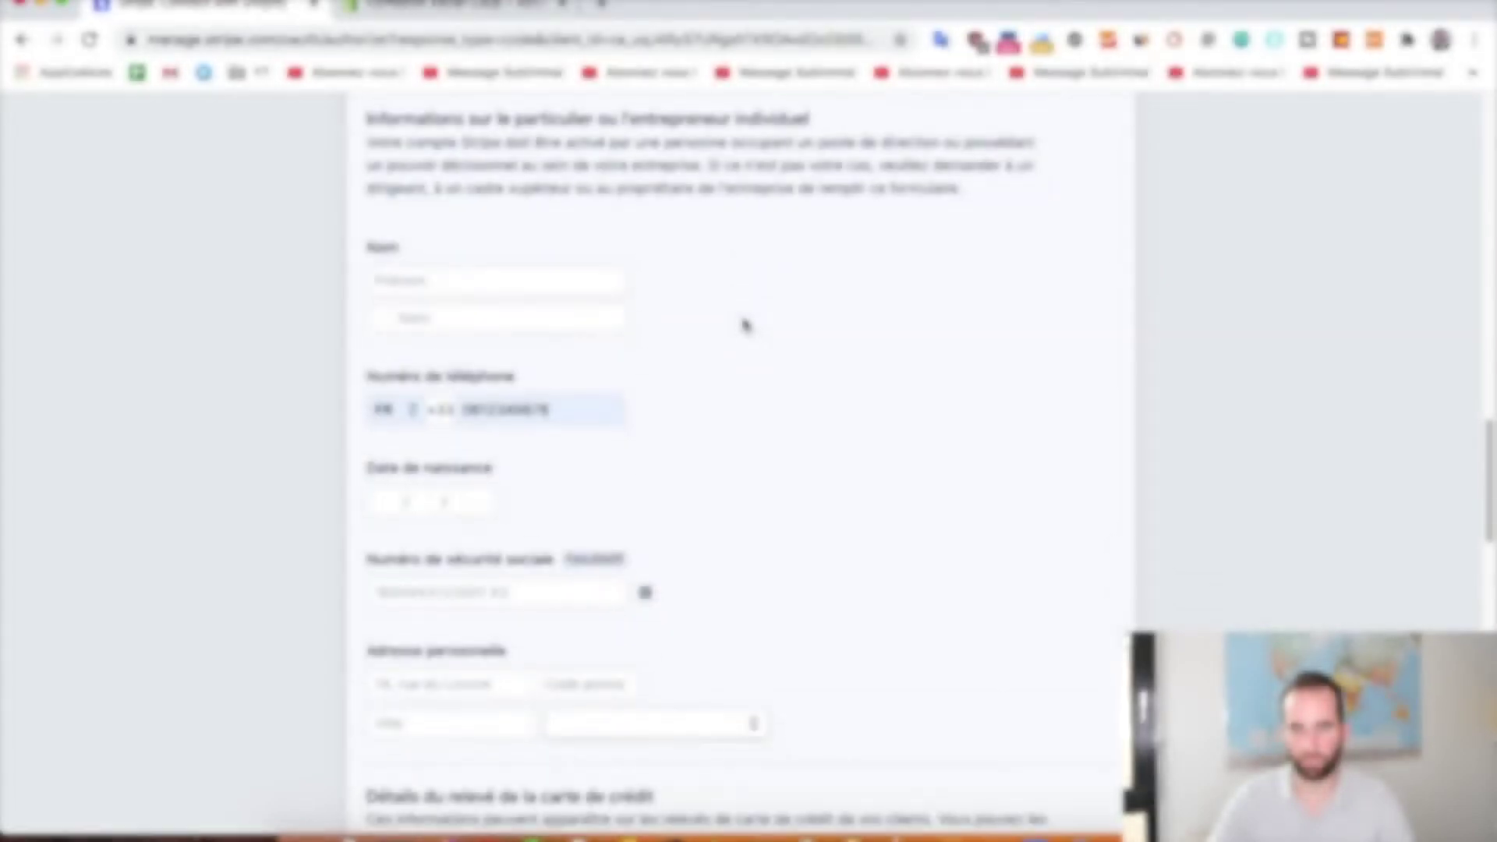
Enter the owner's first and last name and clear the prefilled personal phone number
left_click(484, 280)
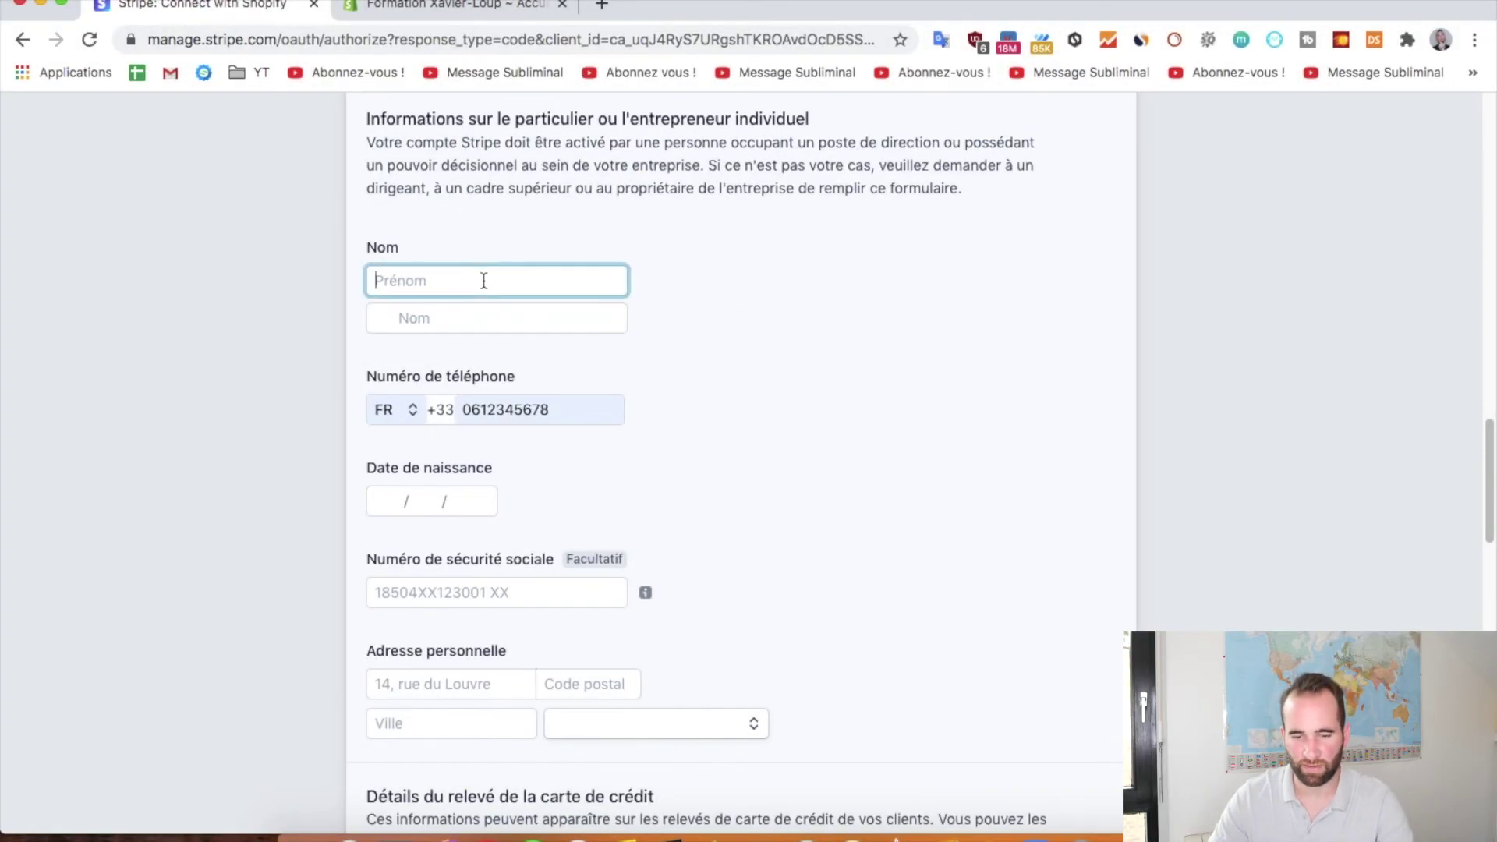
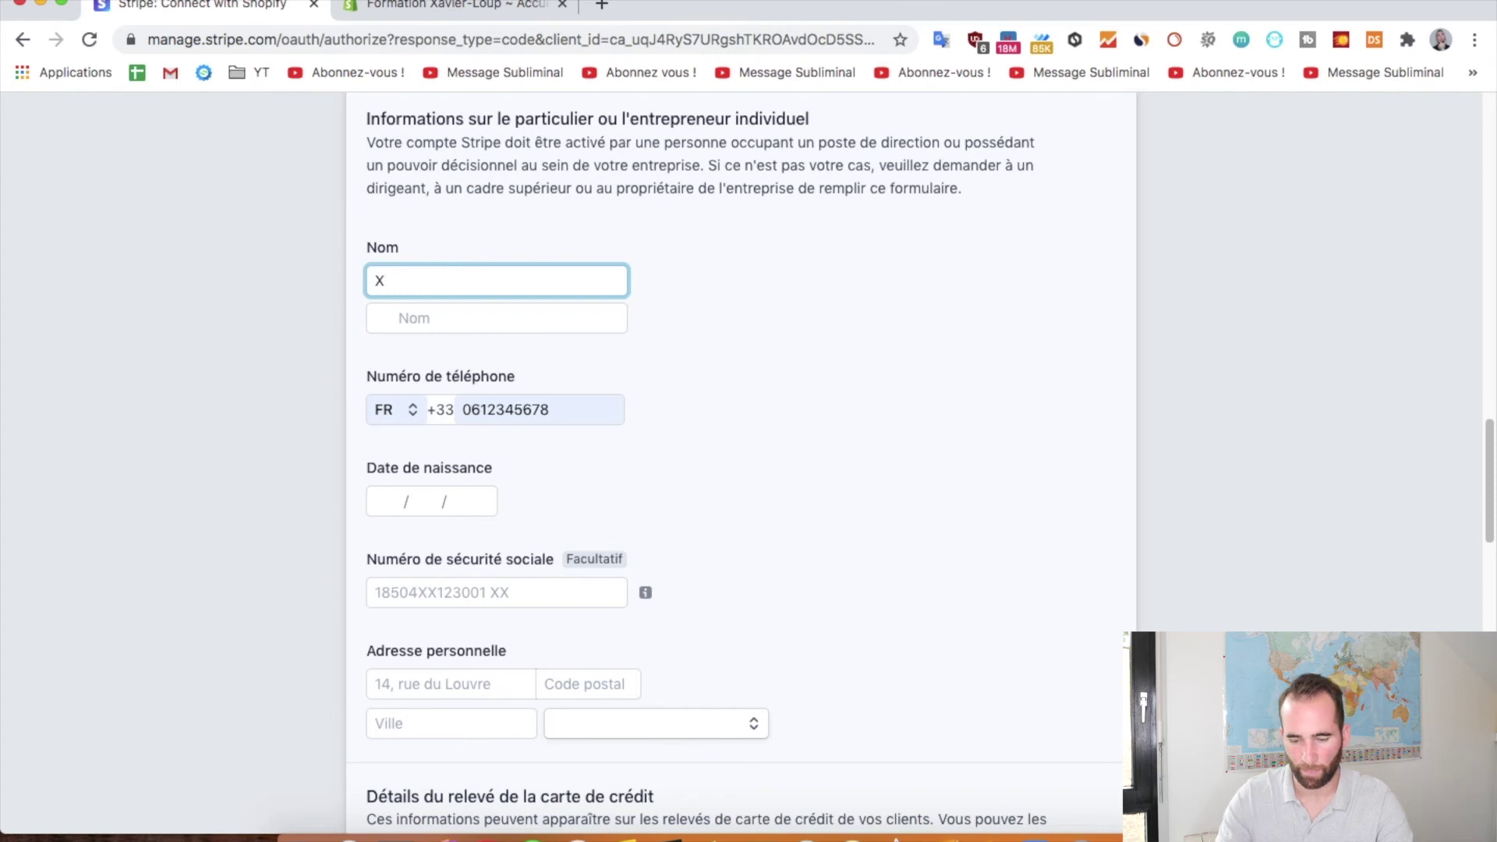
key("Tab")
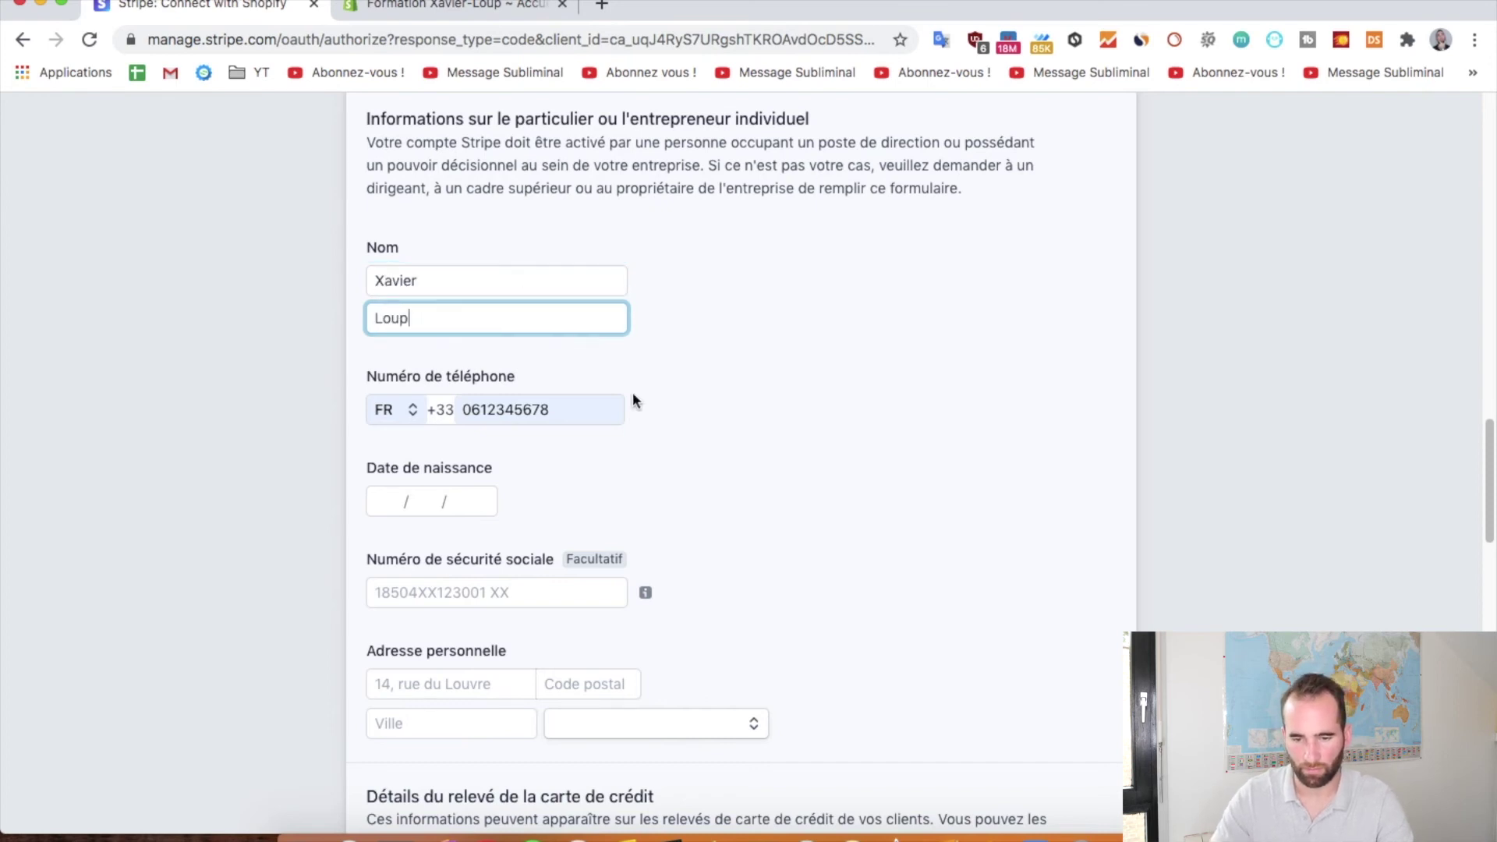
double_click(553, 413)
key("BackSpace")
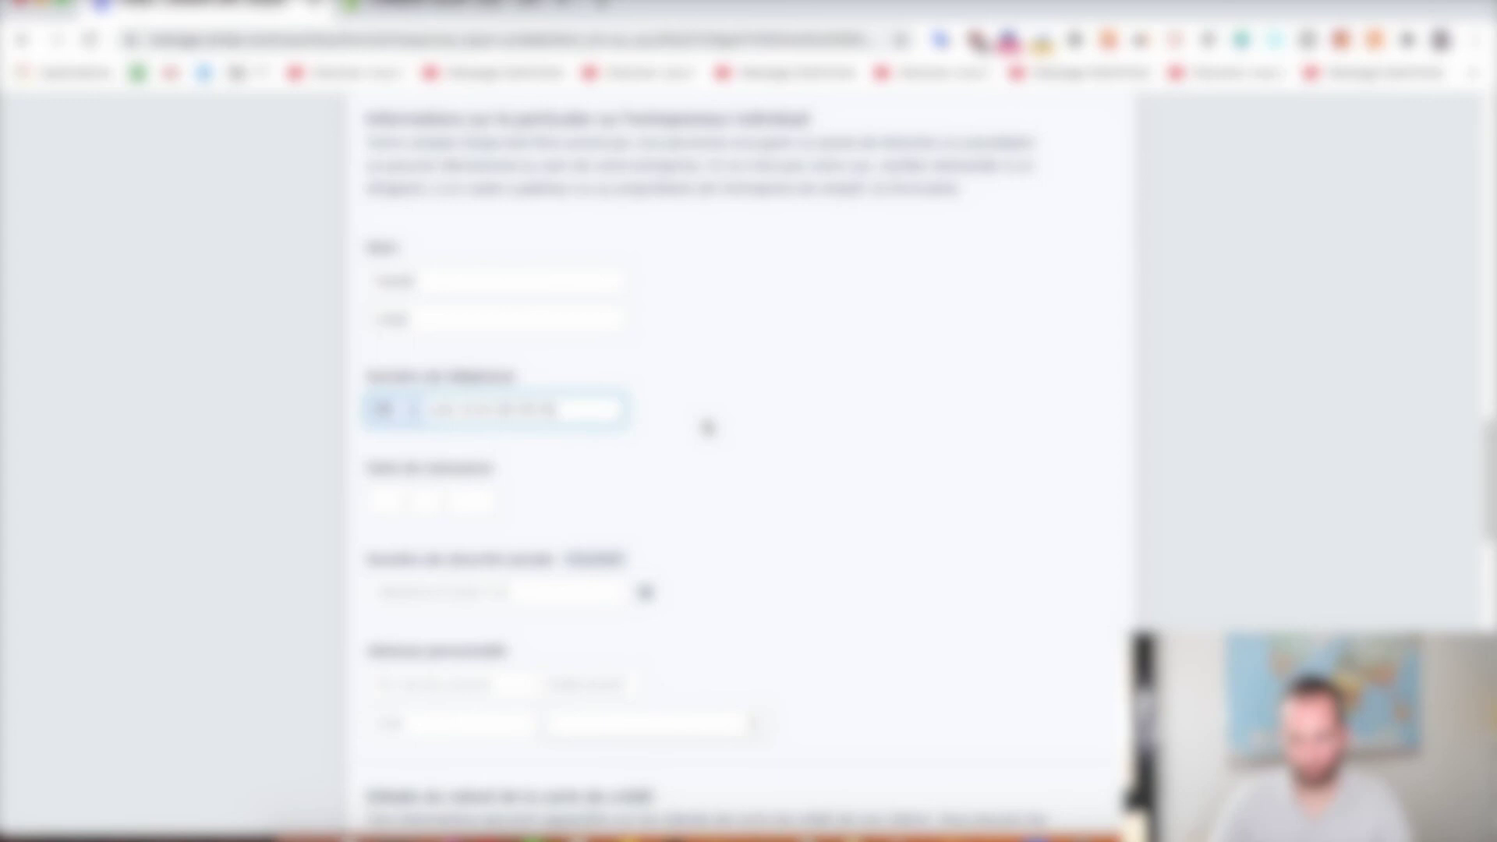
Enter the owner's date of birth and fill the personal address from the saved Lille address
scroll(705, 424, "down", 4)
left_click(384, 271)
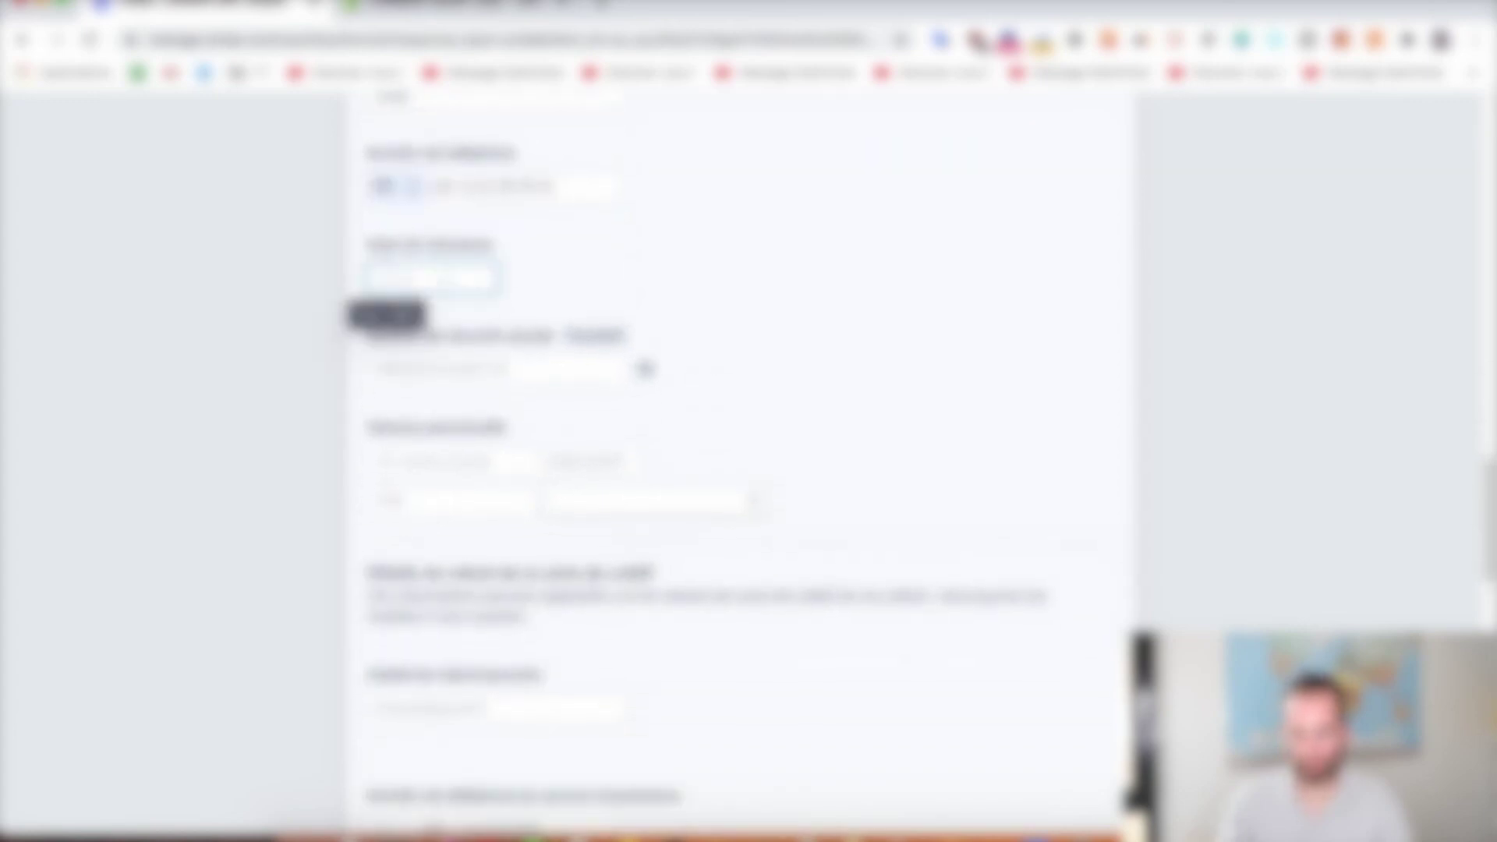
type("0101")
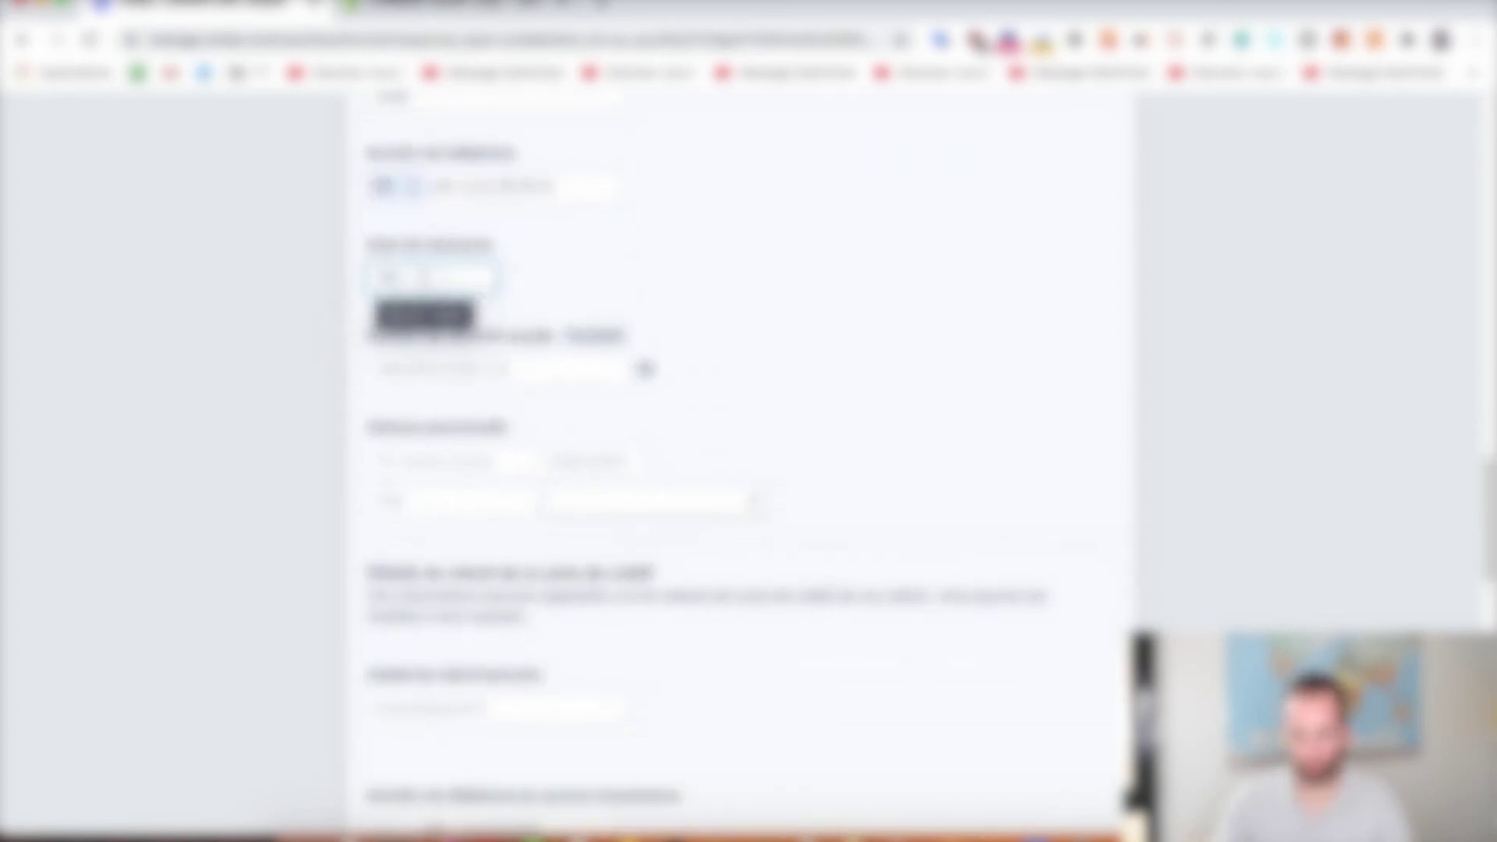
type("1990")
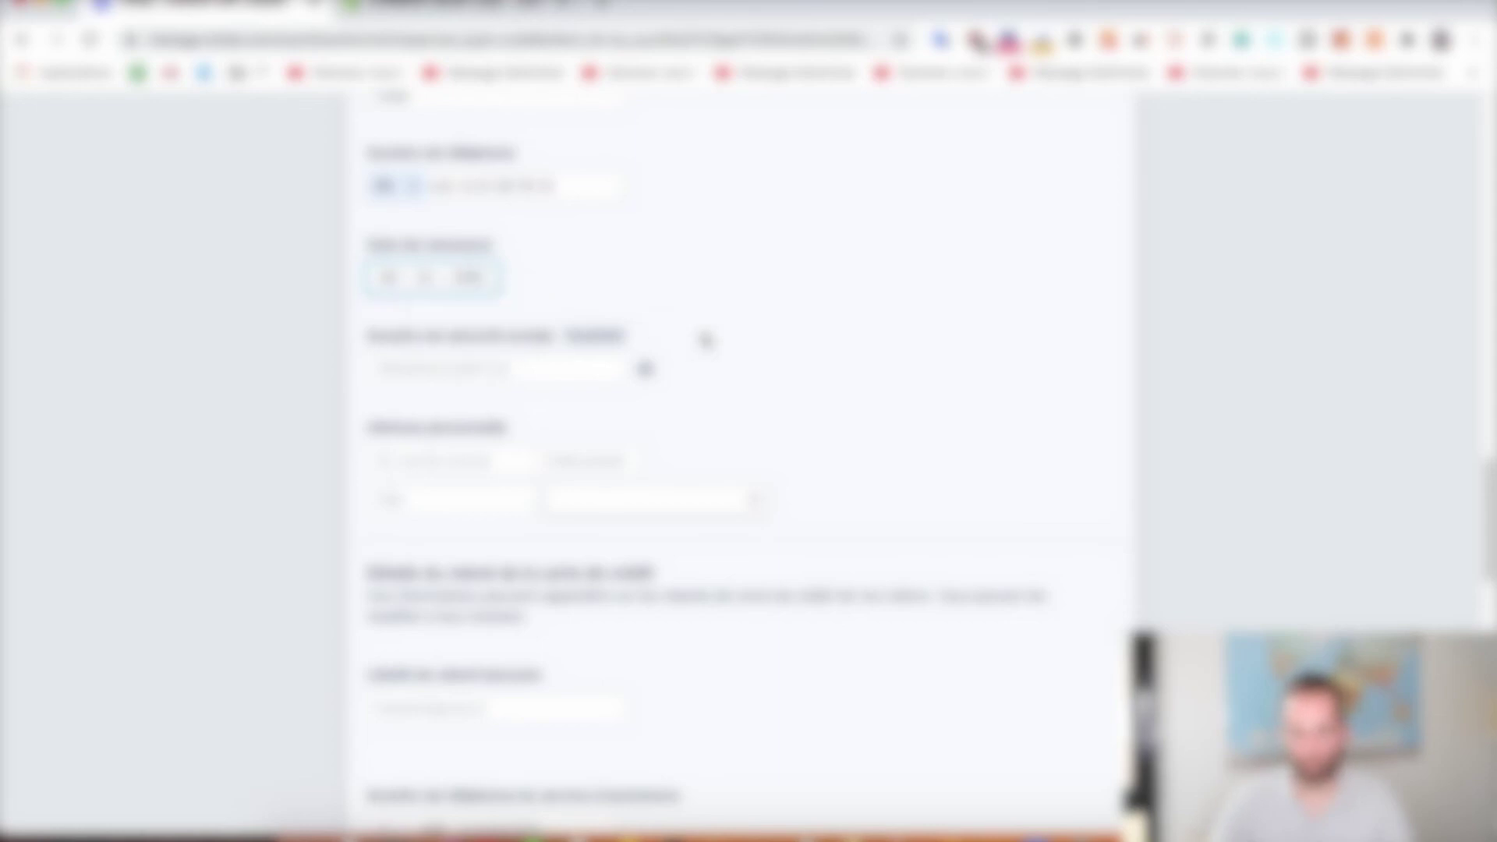
scroll(737, 343, "down", 3)
left_click(441, 212)
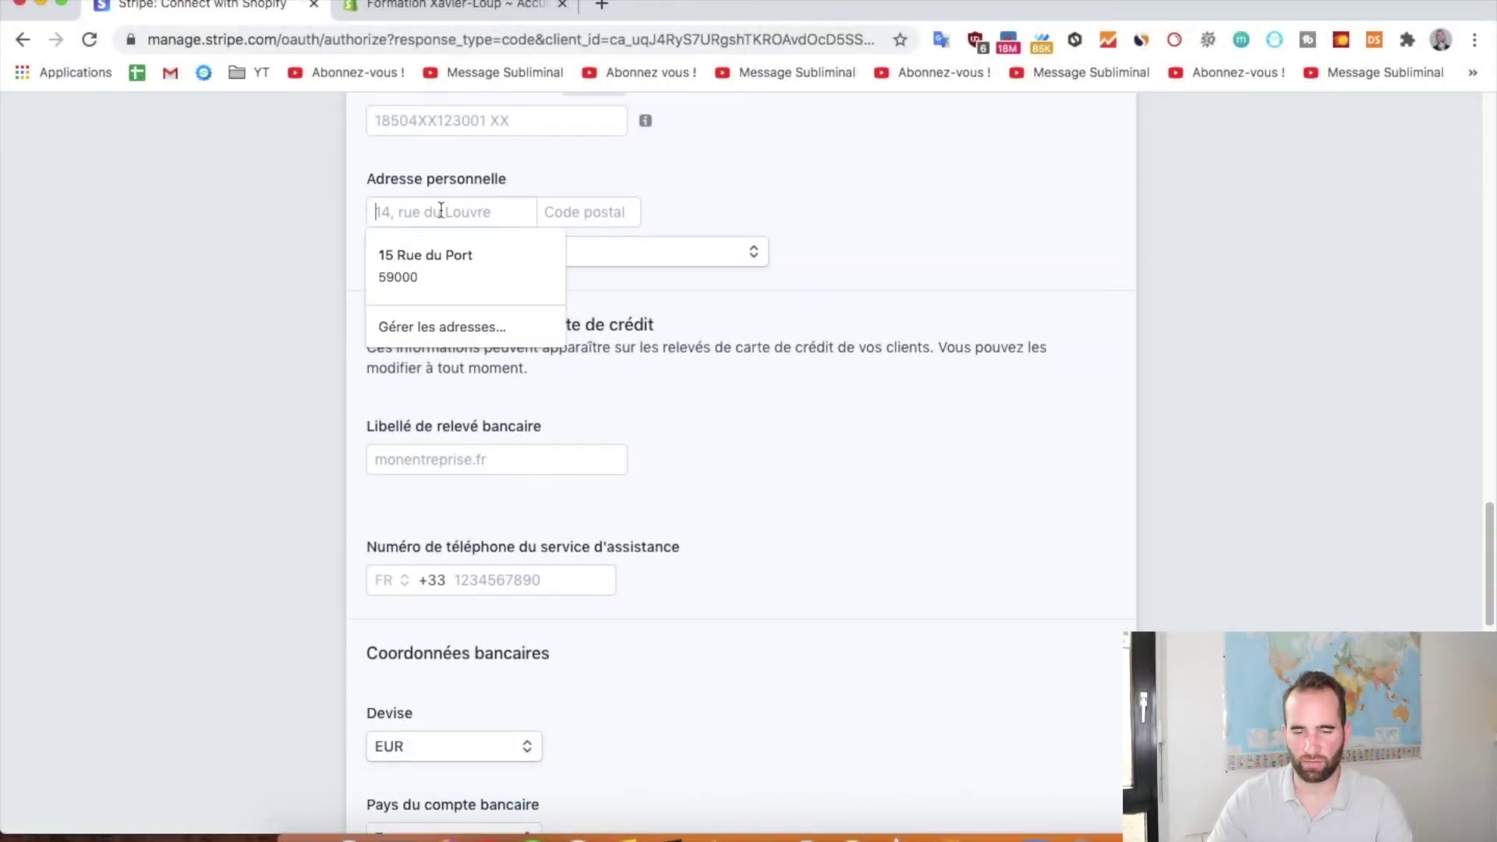
left_click(443, 269)
scroll(481, 260, "down", 1)
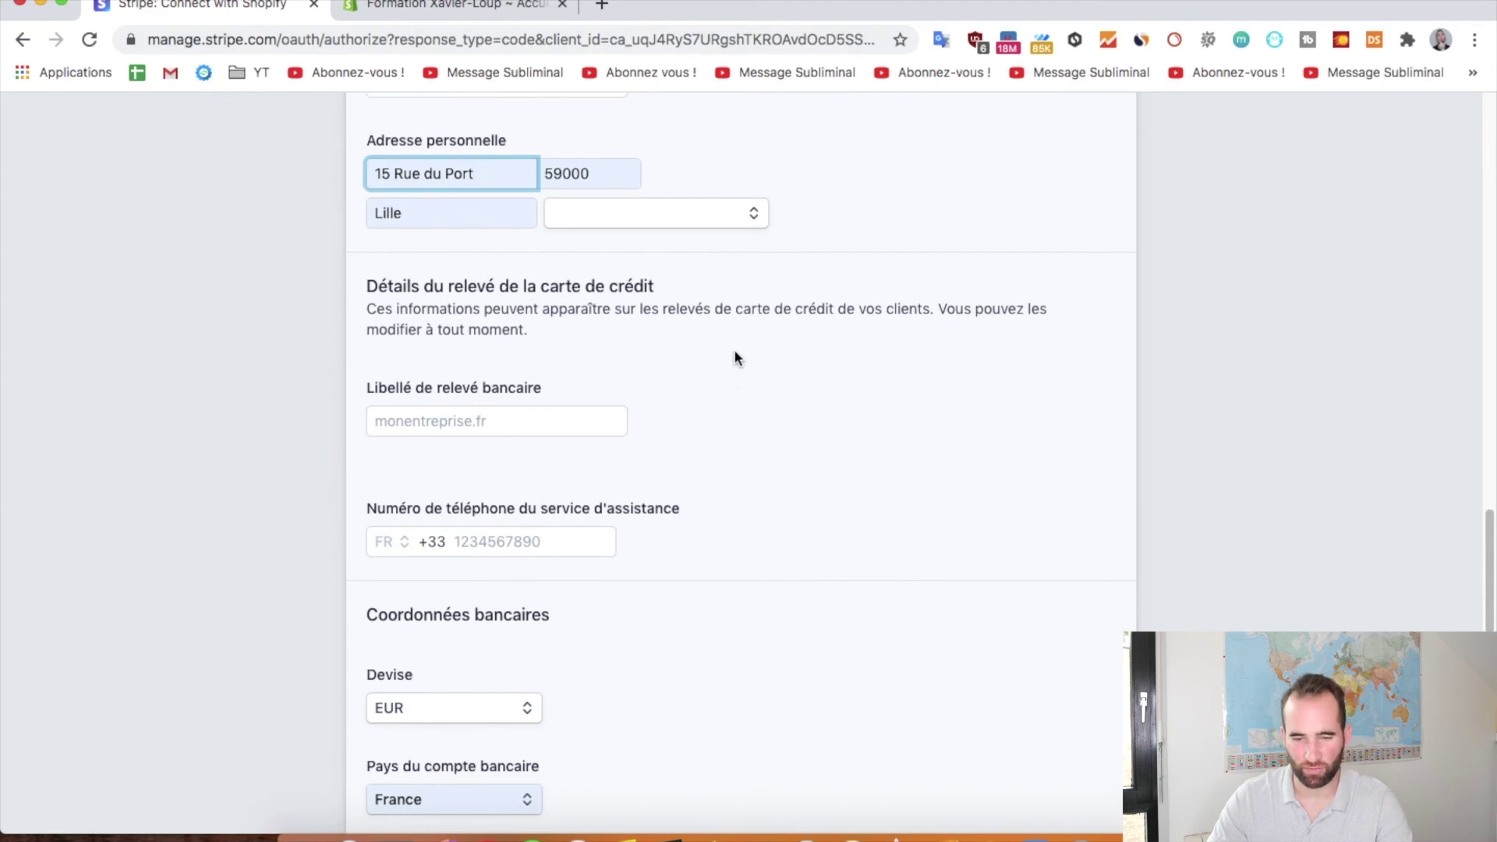
scroll(735, 357, "down", 3)
left_click(461, 310)
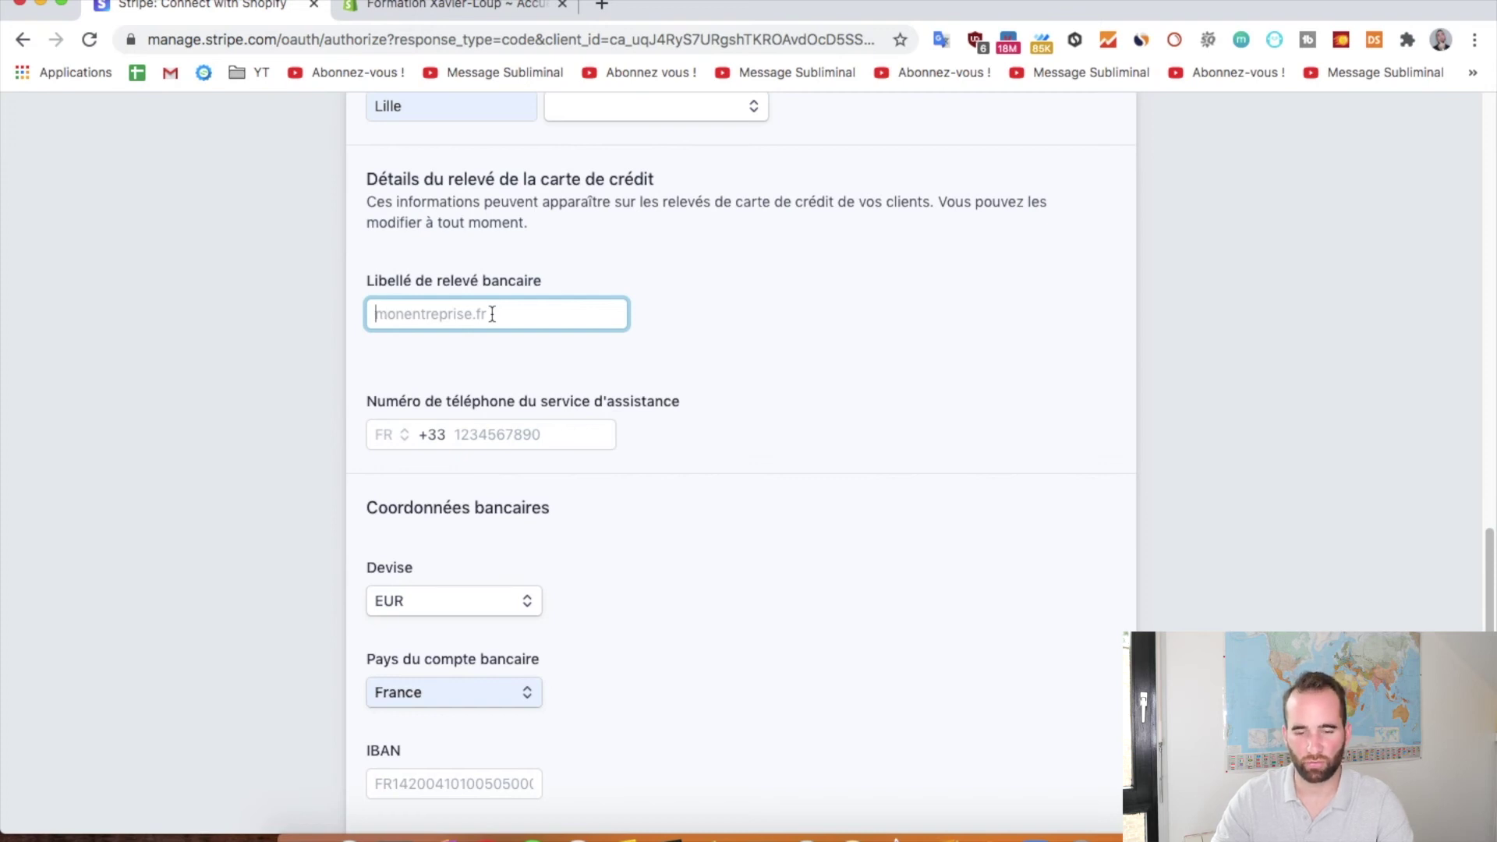
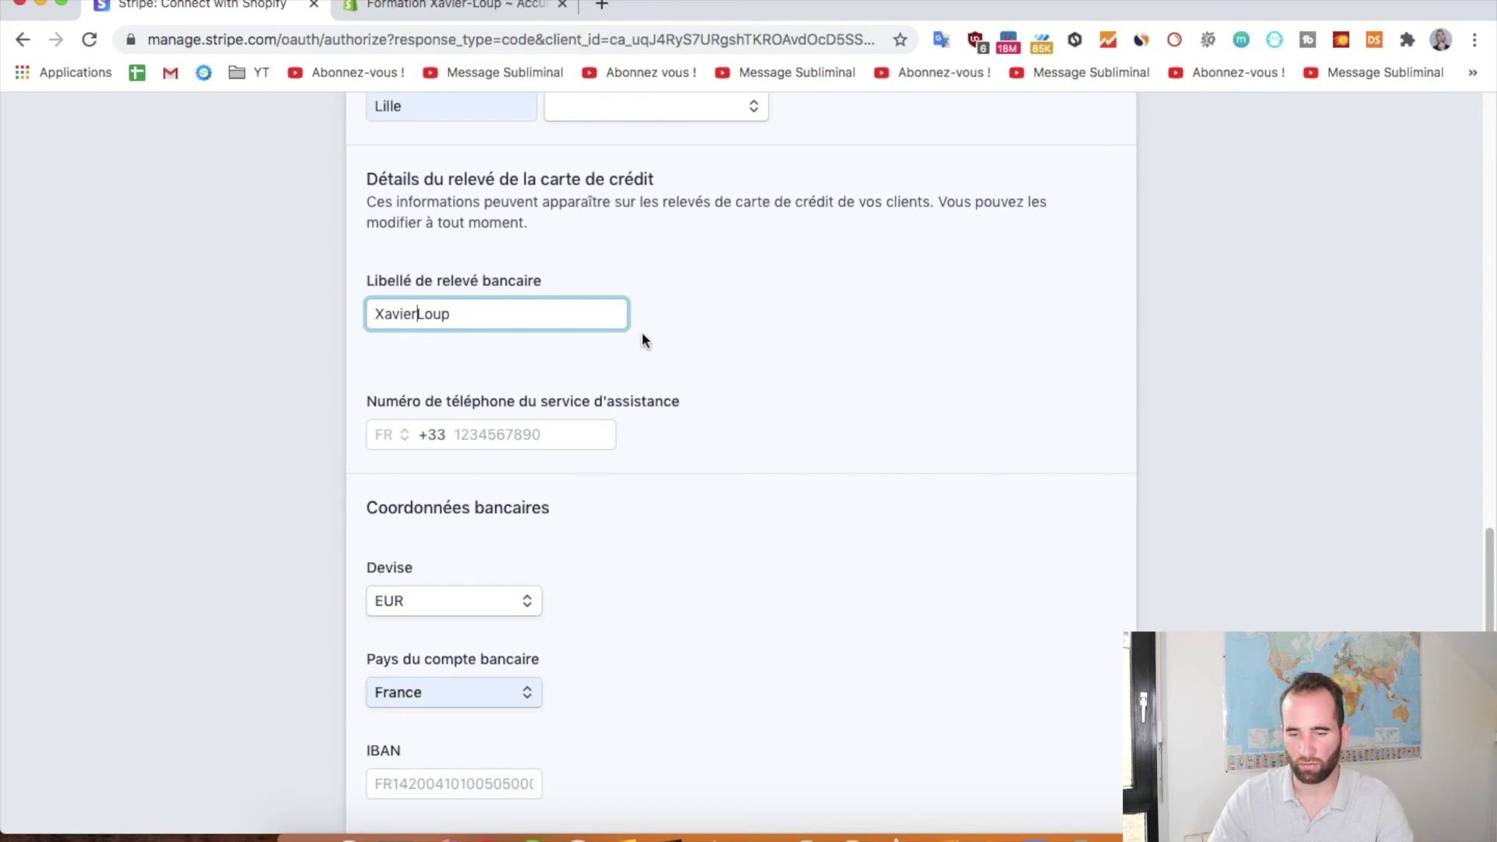
Set the bank statement descriptor to the pasted business name with the hyphen removed
left_click(642, 331)
scroll(714, 331, "down", 3)
left_click(598, 308)
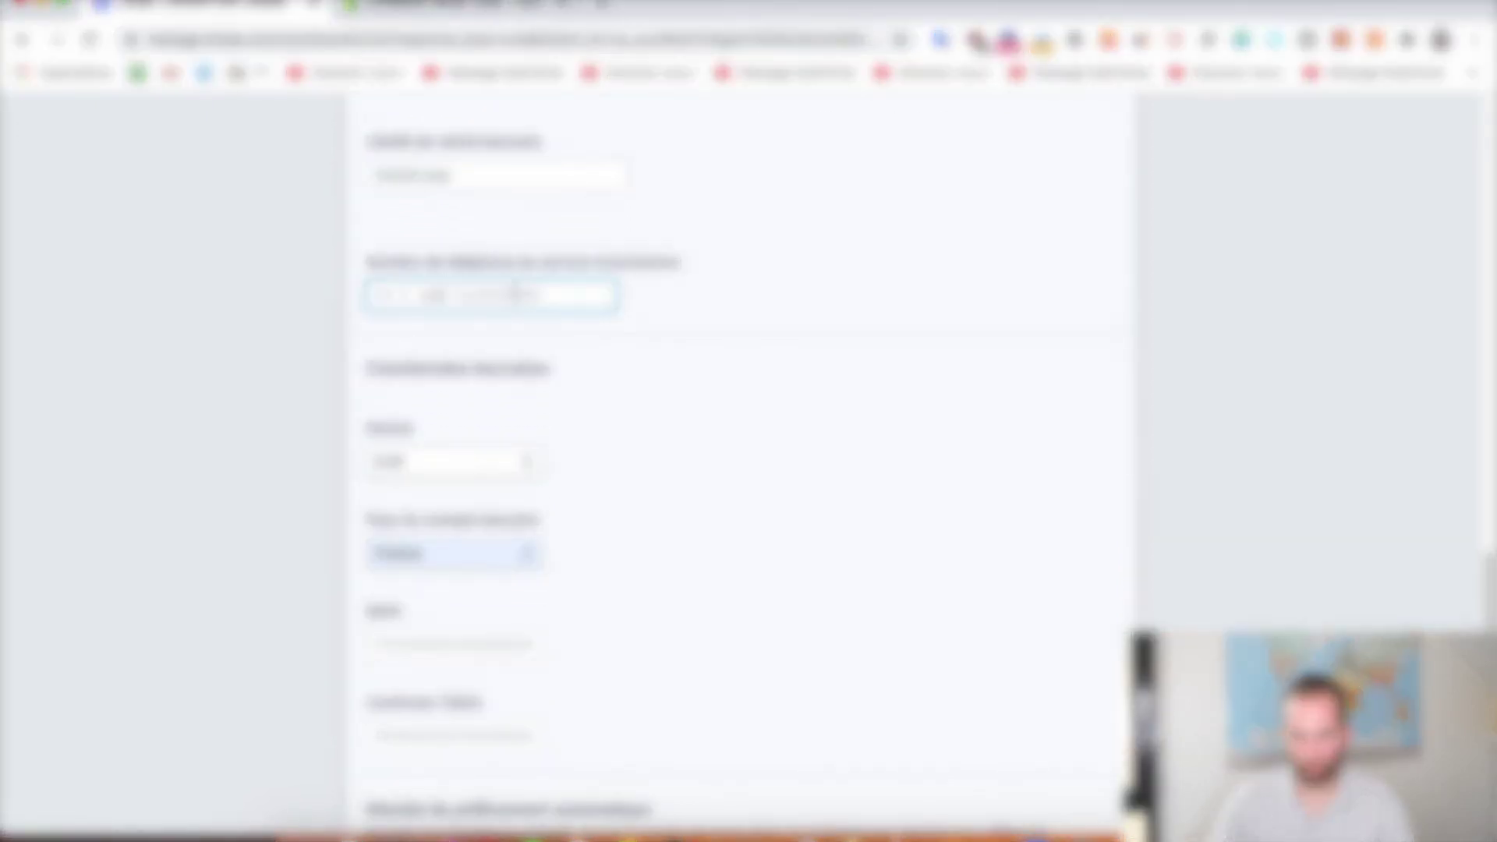
Autofill the IBAN and Confirmer l'IBAN fields, then choose SMS for two-factor authentication
scroll(702, 405, "down", 6)
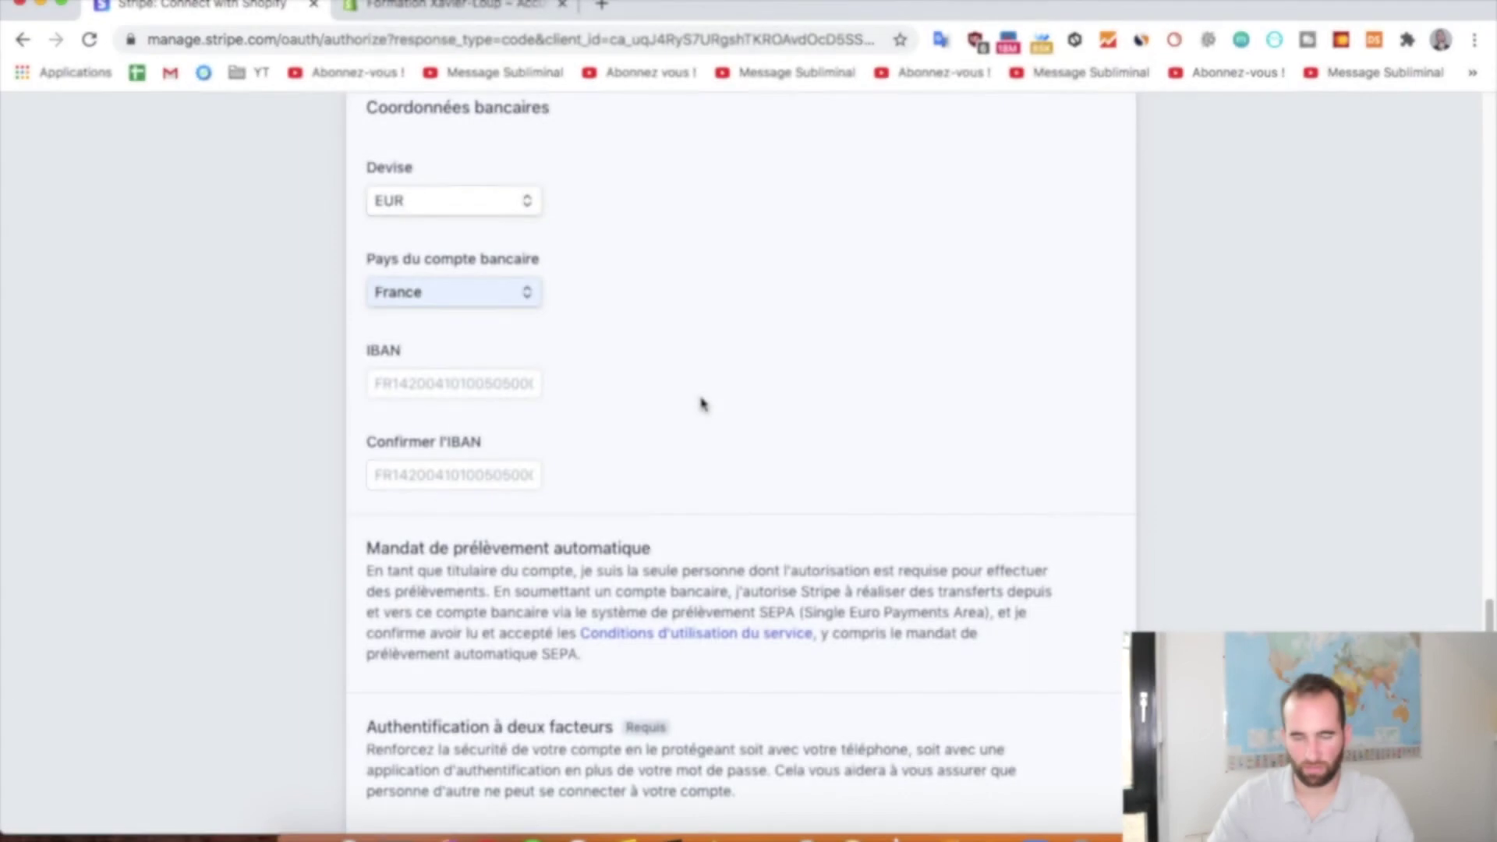
scroll(667, 229, "down", 2)
left_click(428, 296)
scroll(709, 283, "down", 1)
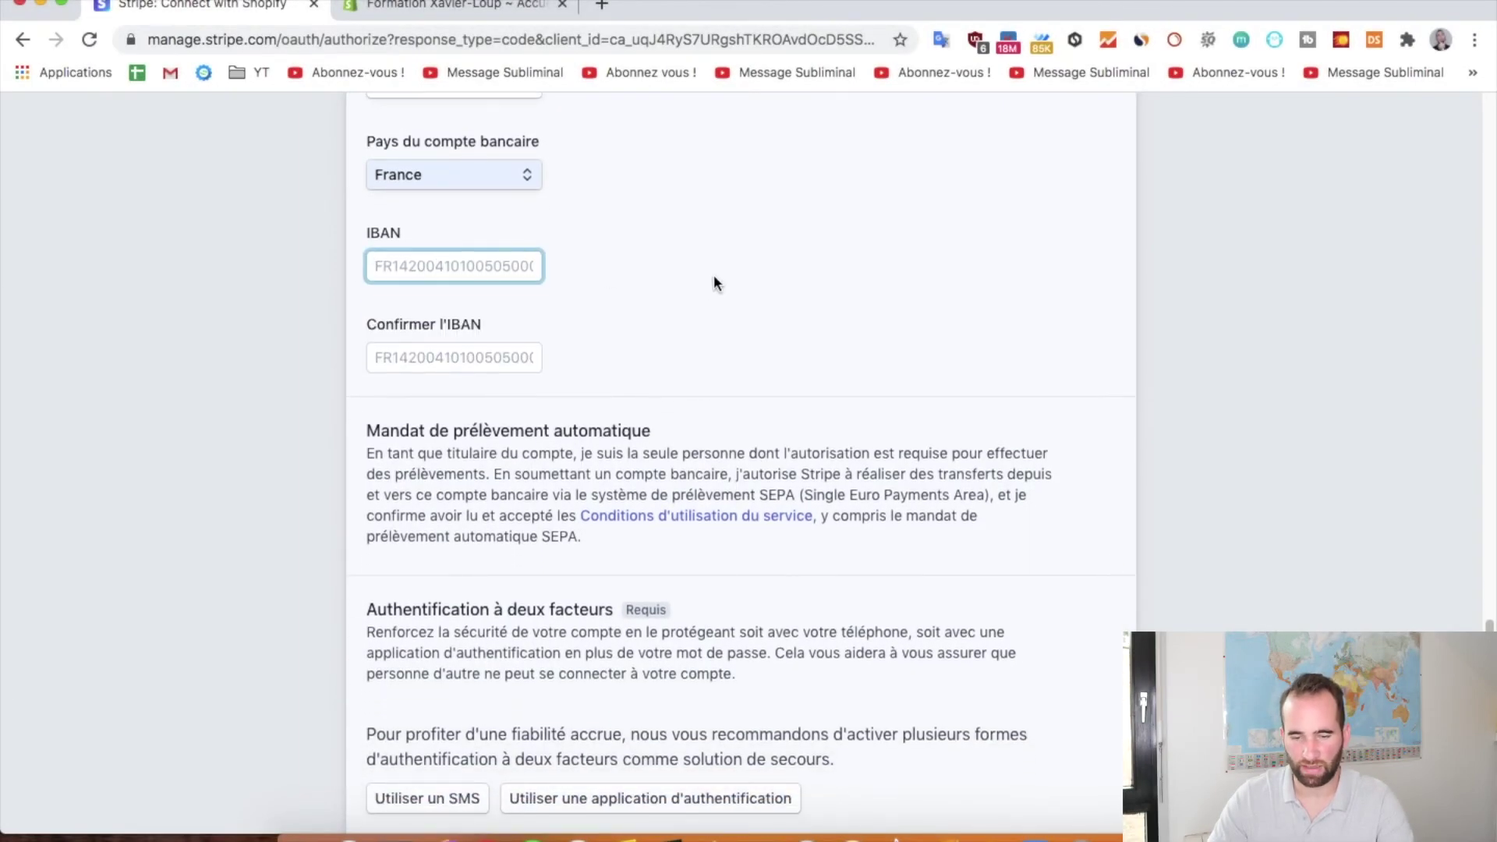
scroll(699, 338, "down", 6)
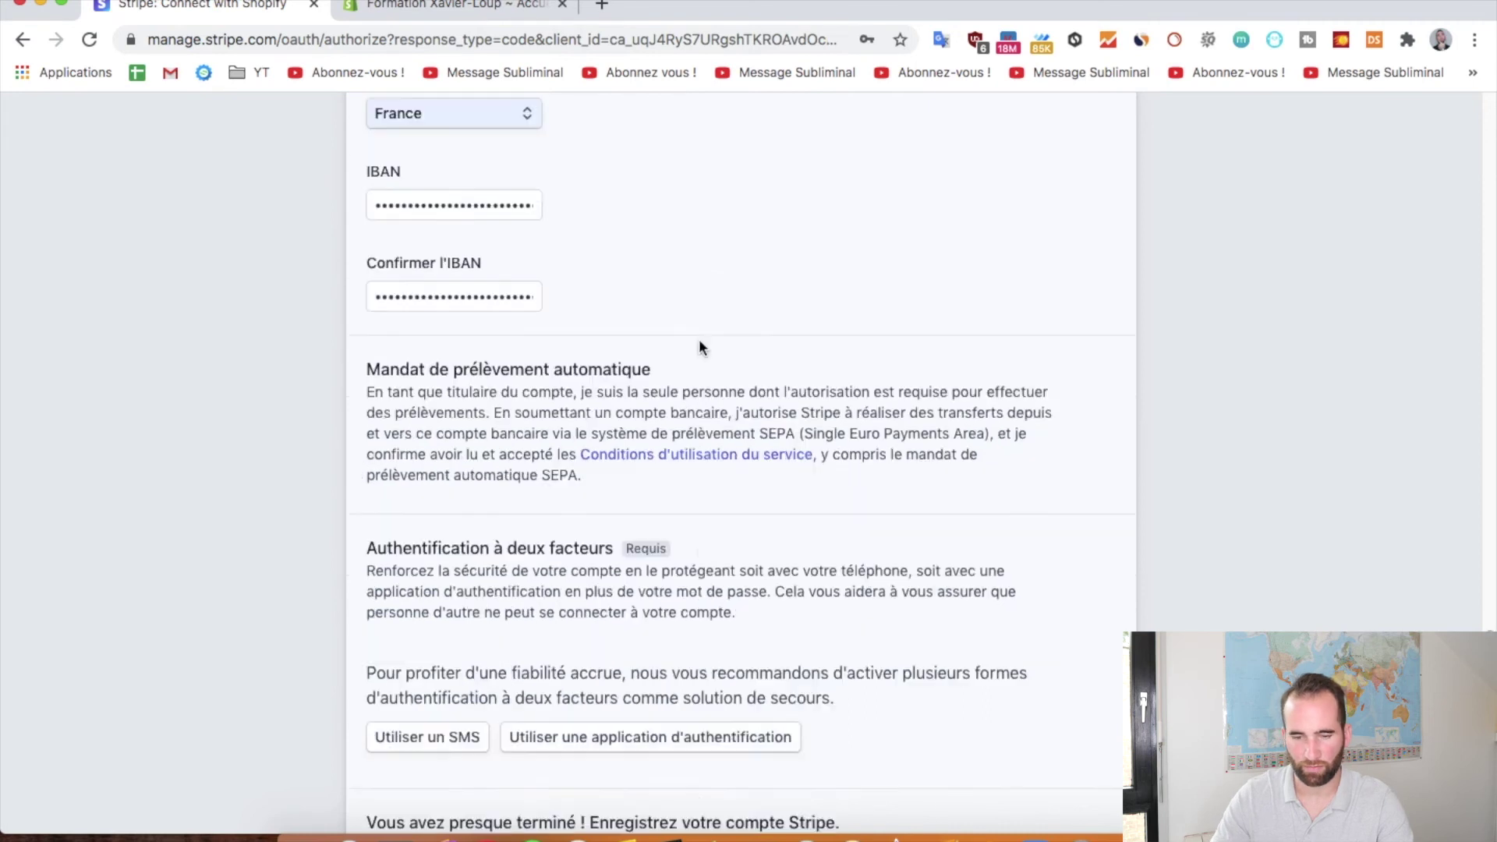
scroll(608, 304, "down", 3)
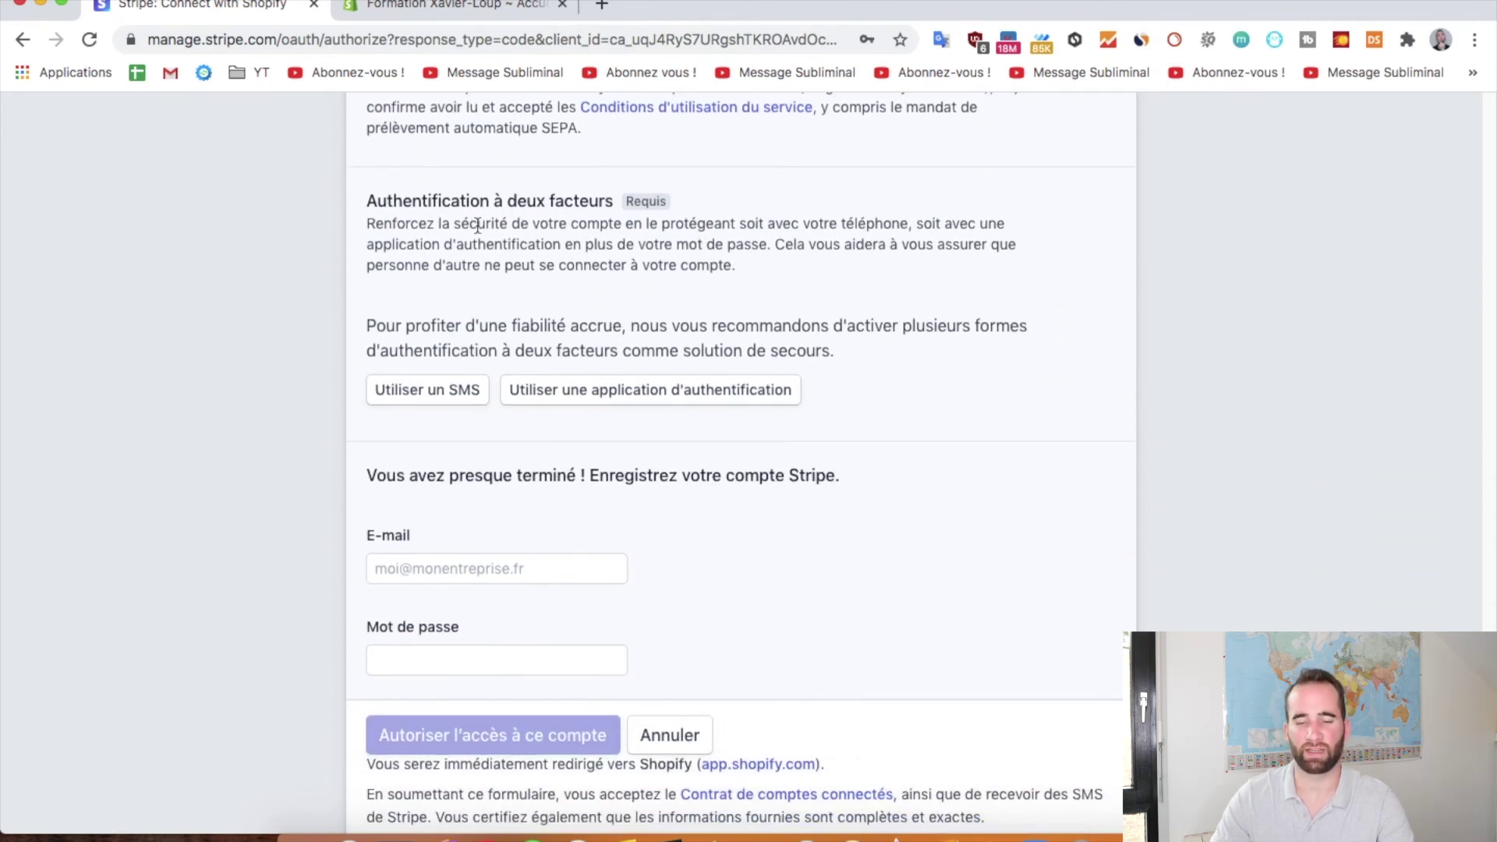
scroll(461, 323, "down", 1)
left_click(426, 357)
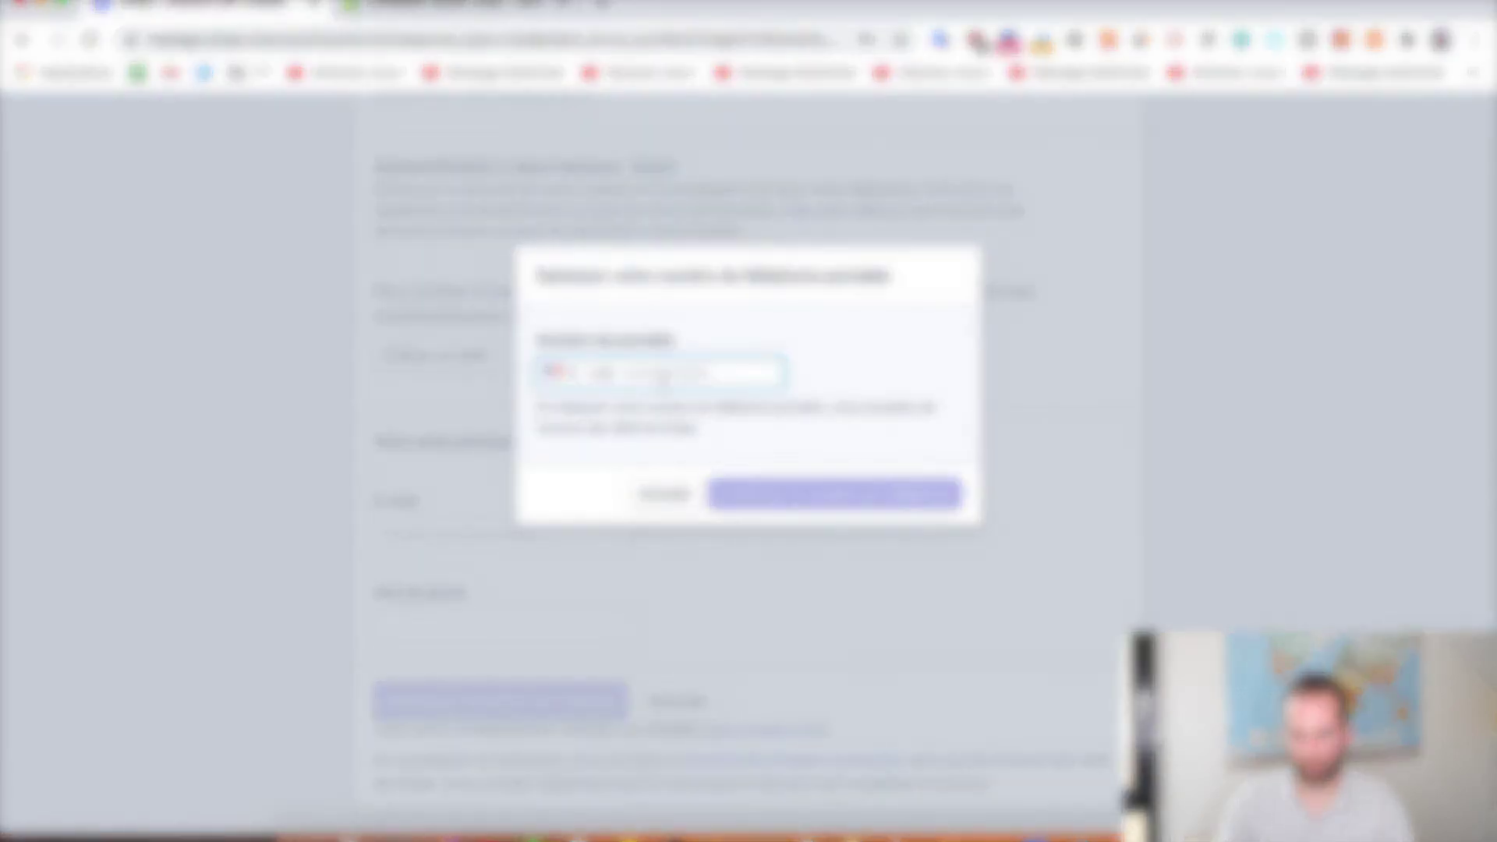
Enter the mobile number, submit it for SMS verification and dismiss the save-password prompt
key("ctrl+v")
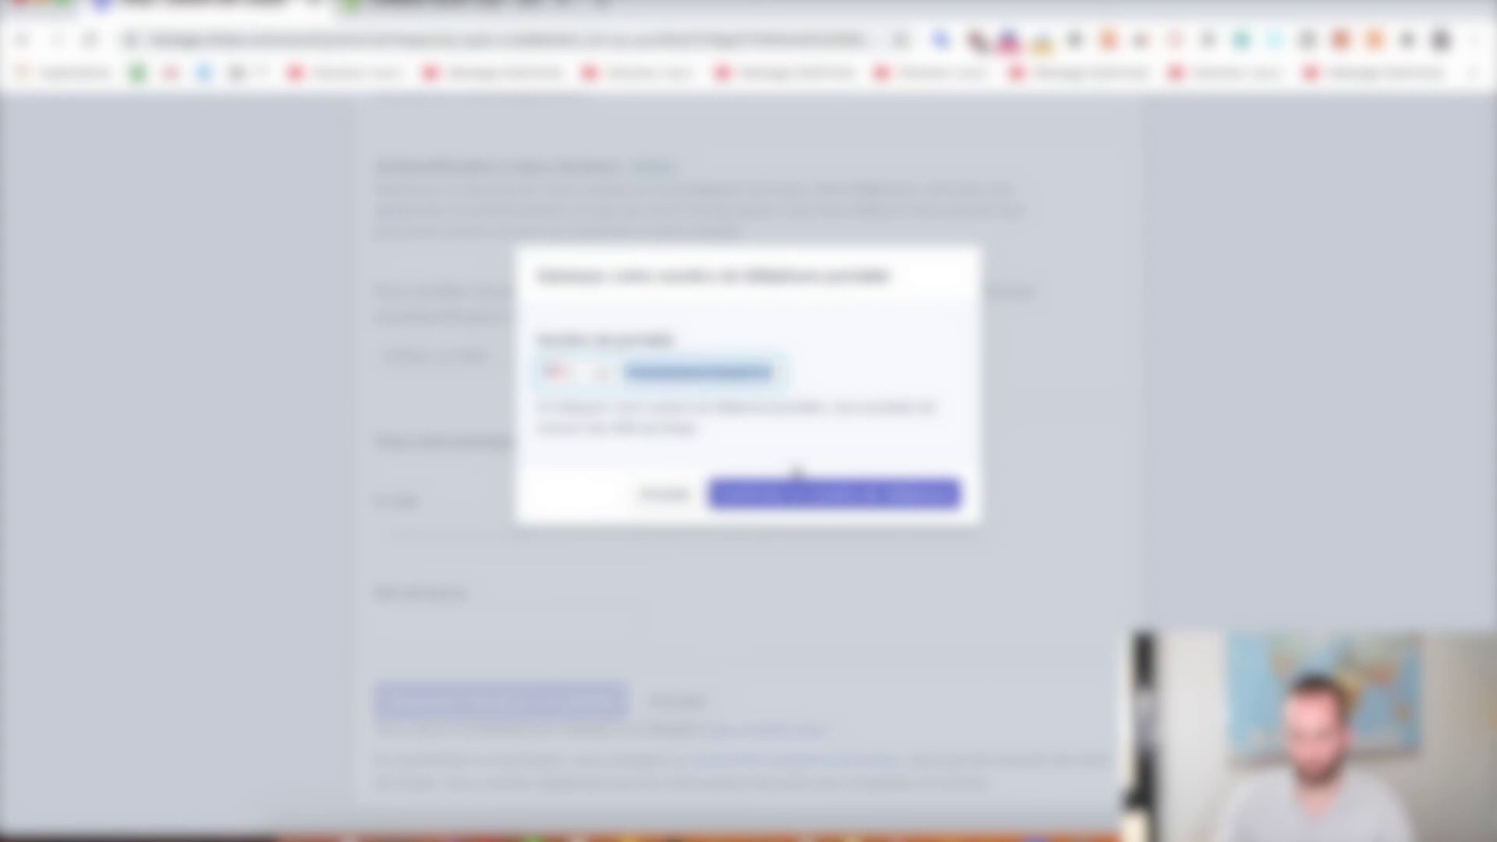
type("612345678")
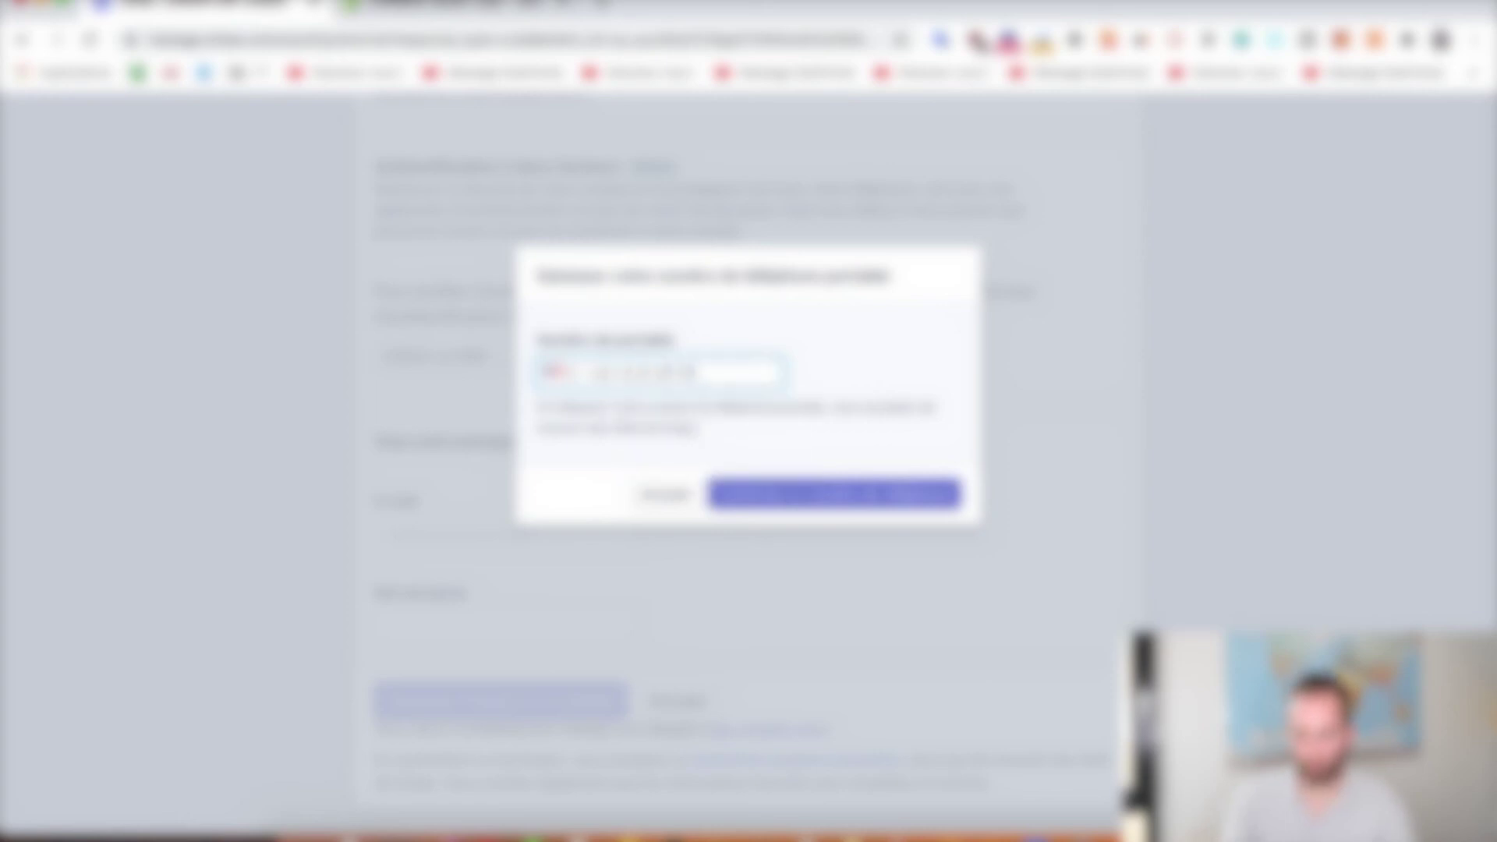
left_click(818, 494)
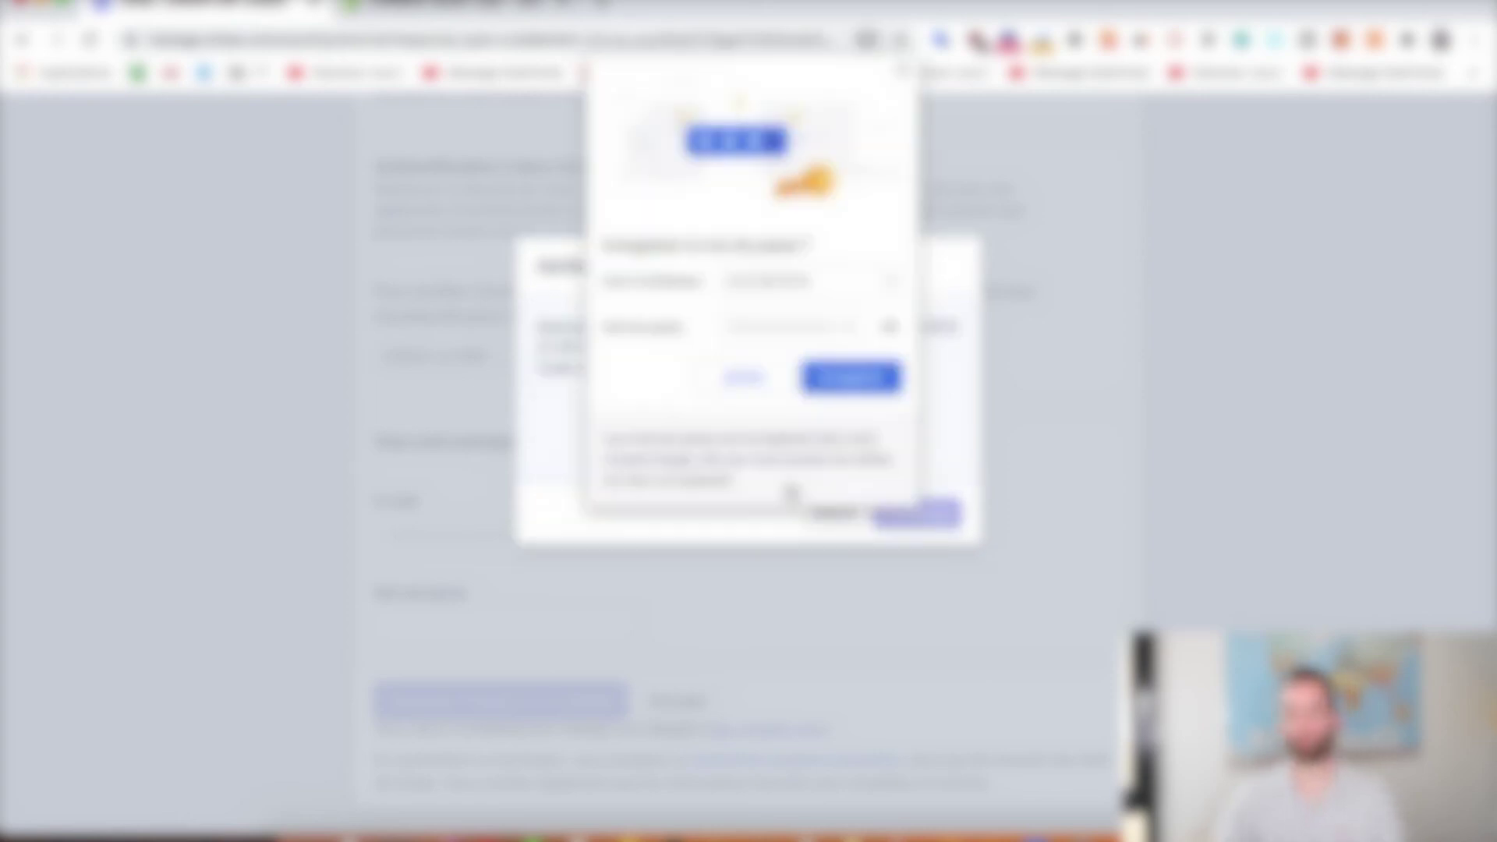
left_click(744, 380)
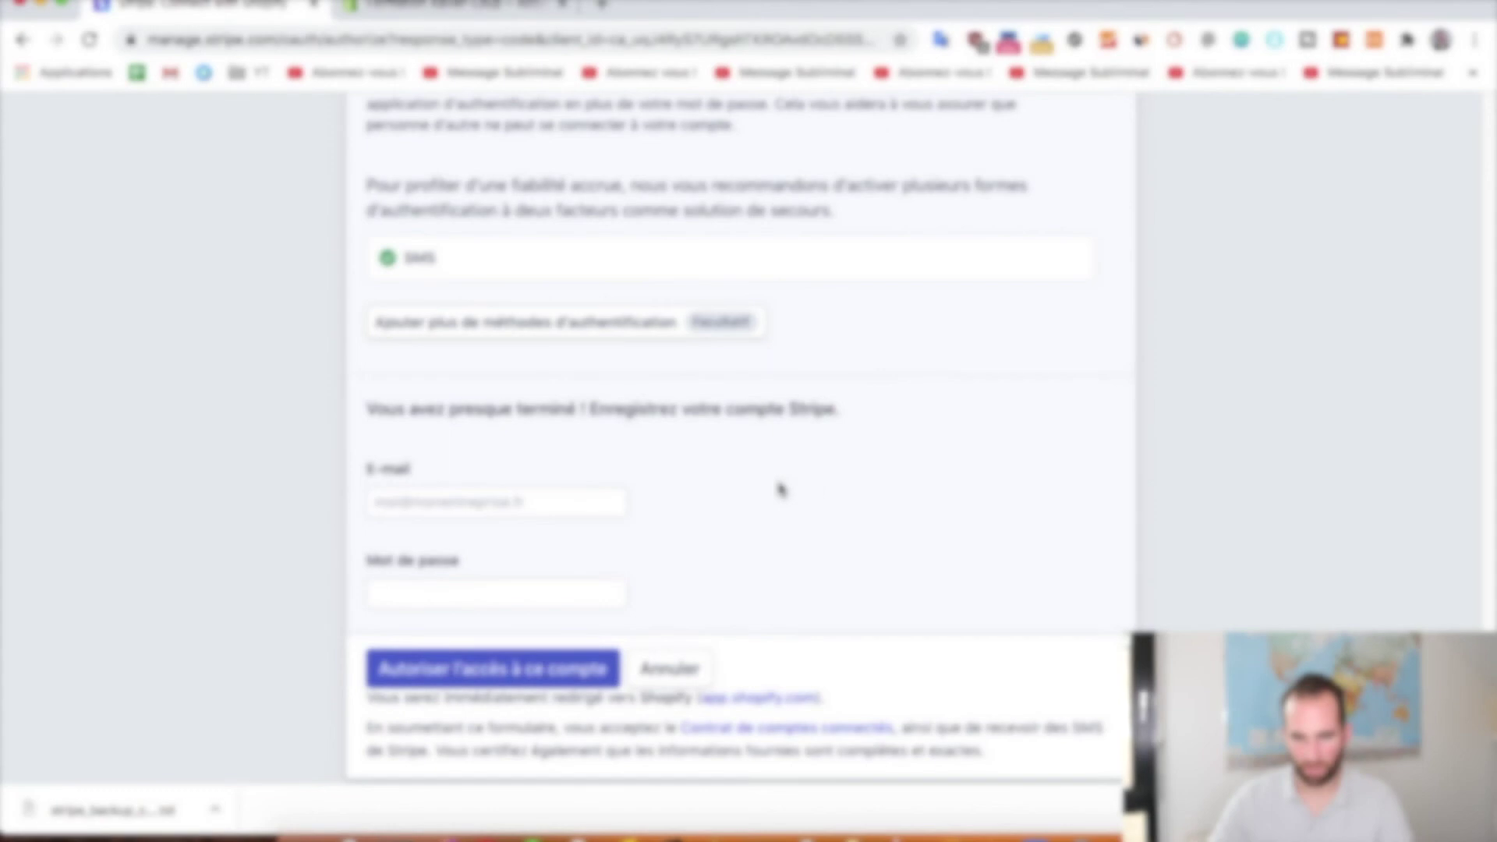
Fill in the account e-mail, removing the stray '.XL' characters
left_click(574, 499)
scroll(662, 478, "down", 1)
type(".XL")
key("super+a")
key("BackSpace")
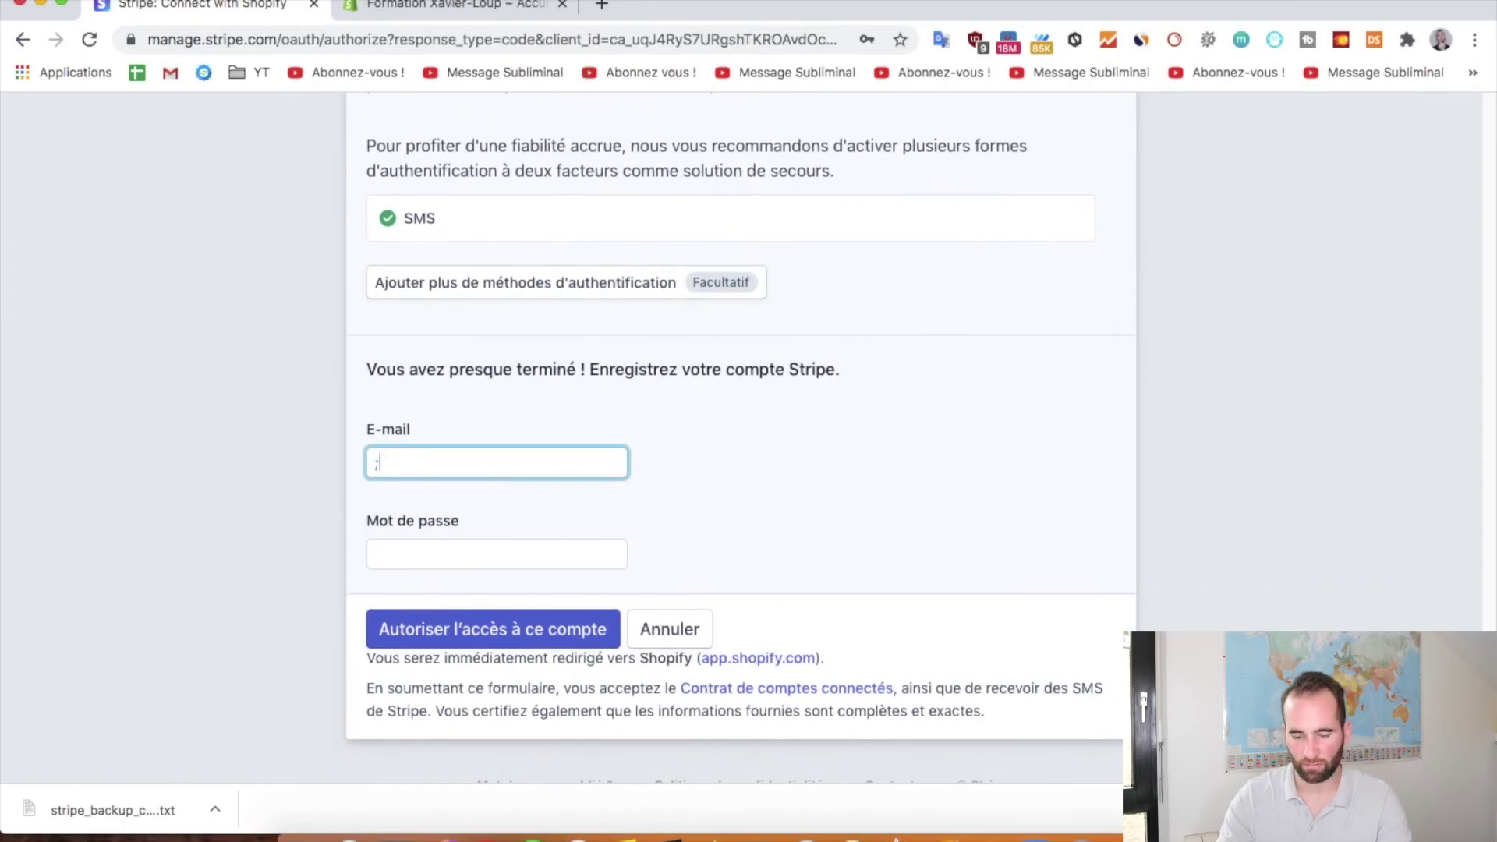
left_click(502, 557)
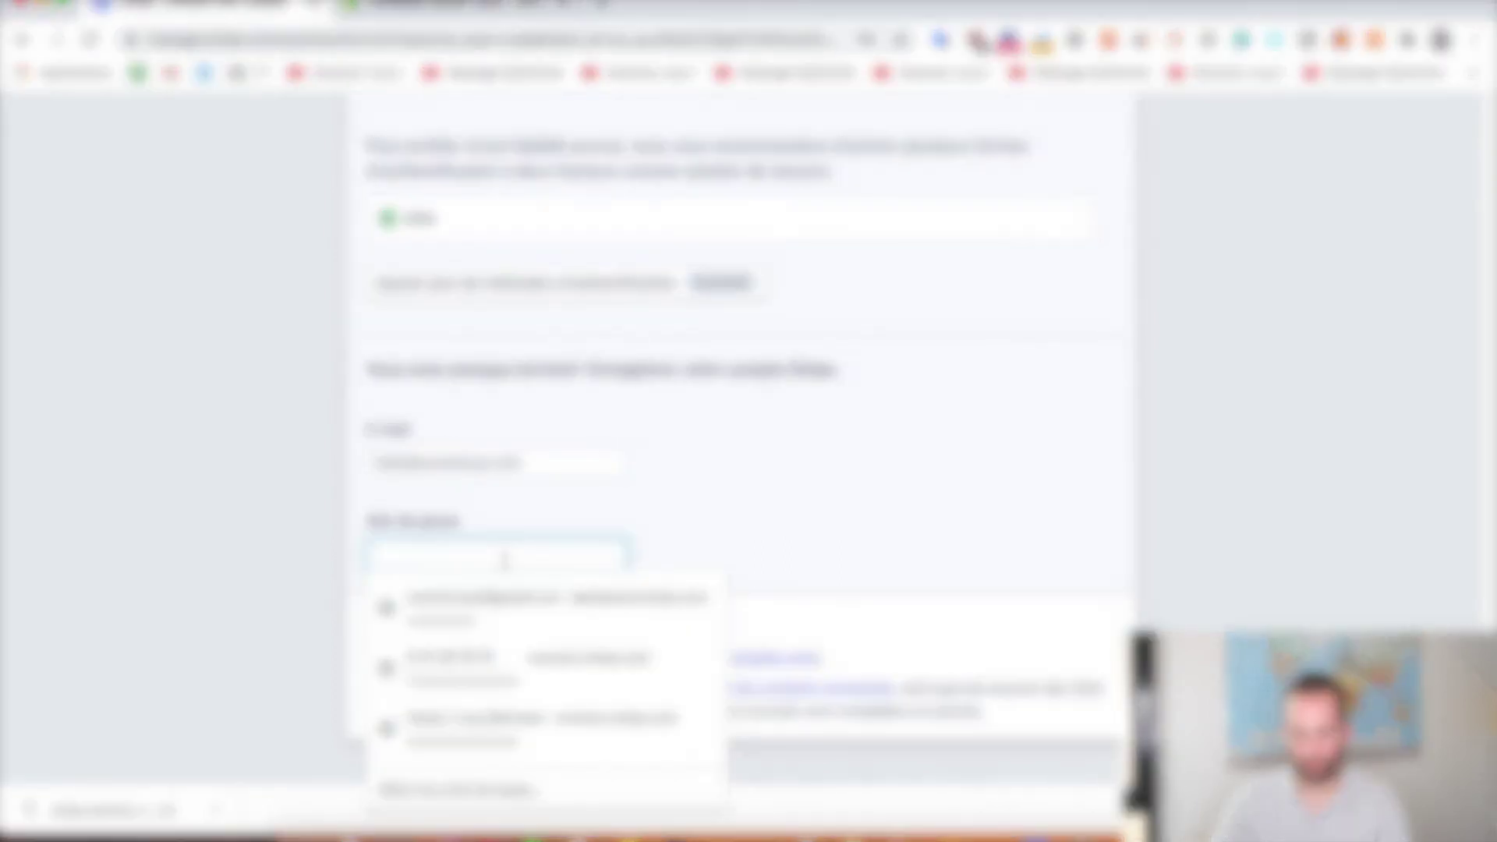
Enter the account password and grant access with Autoriser l'accès à ce compte
type("••••••••••")
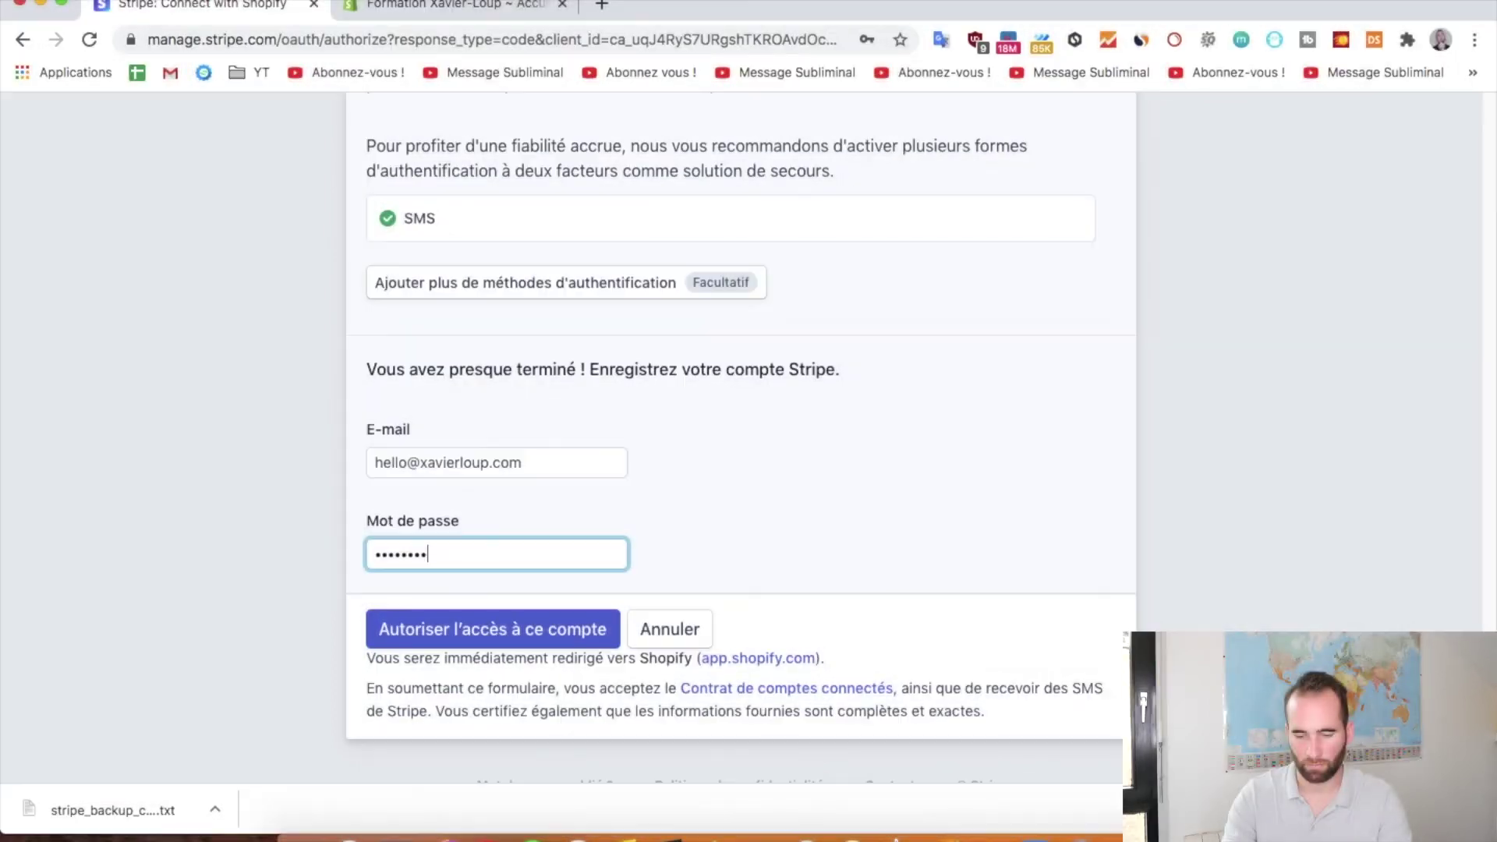
left_click(488, 629)
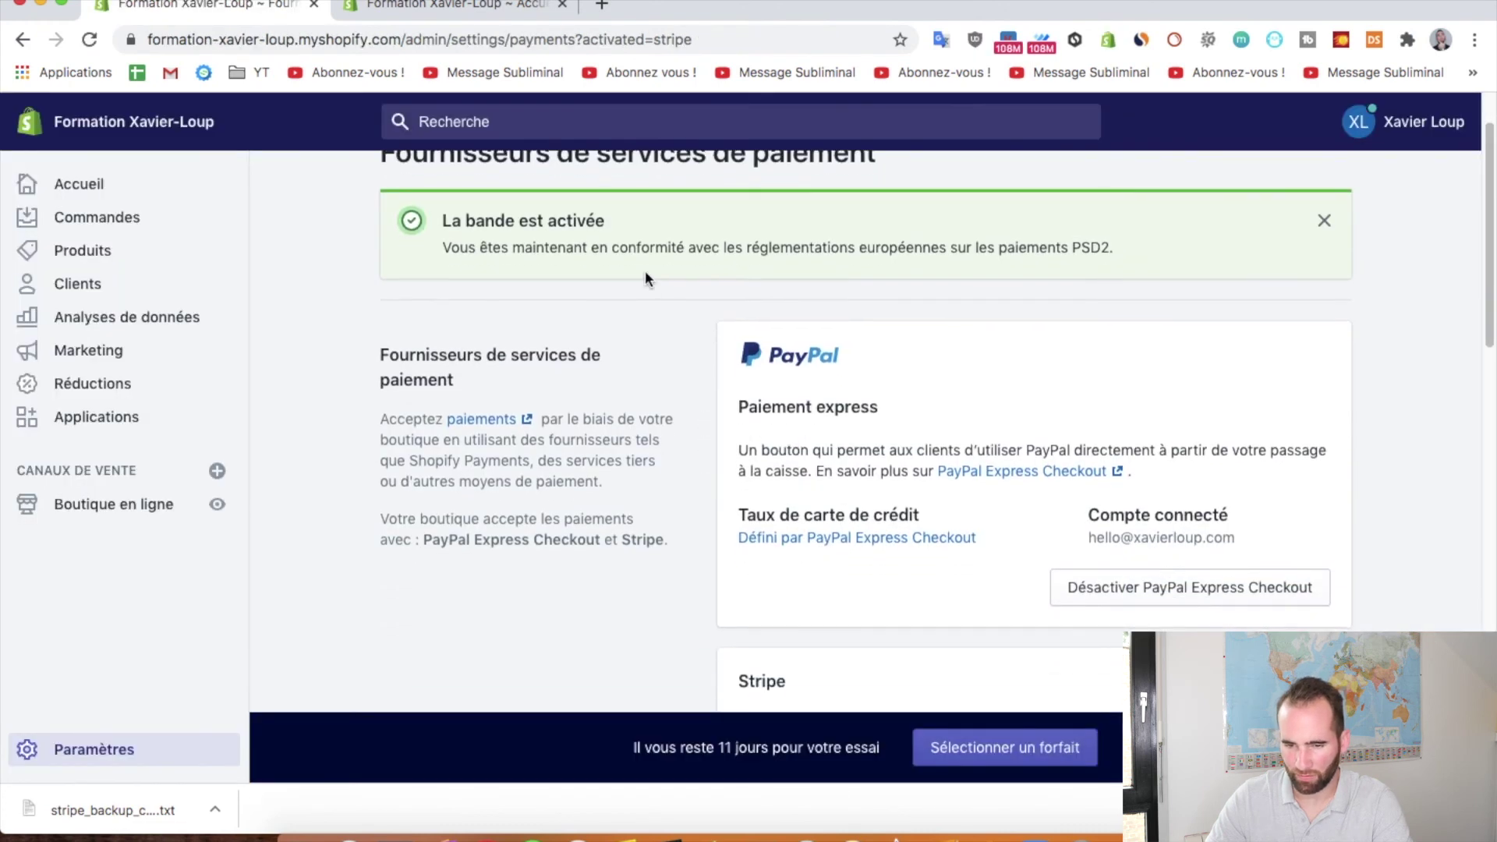
Open the Stripe card's Gérer settings and review the accepted Visa, Mastercard, Amex and Apple Pay methods
left_click(590, 242)
left_click_drag(590, 243, 927, 247)
scroll(1091, 313, "down", 5)
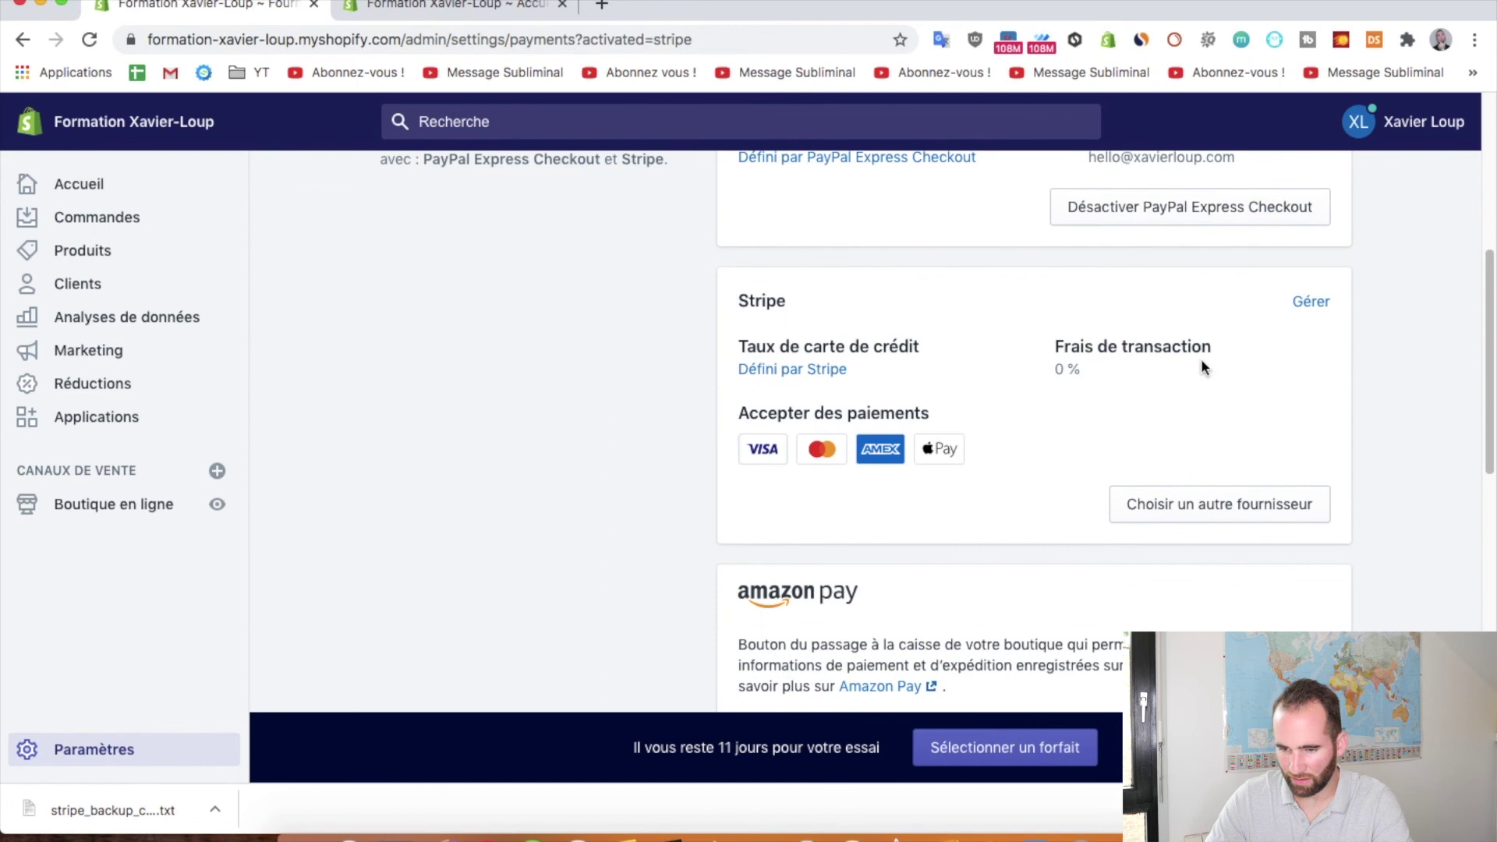
left_click(1314, 304)
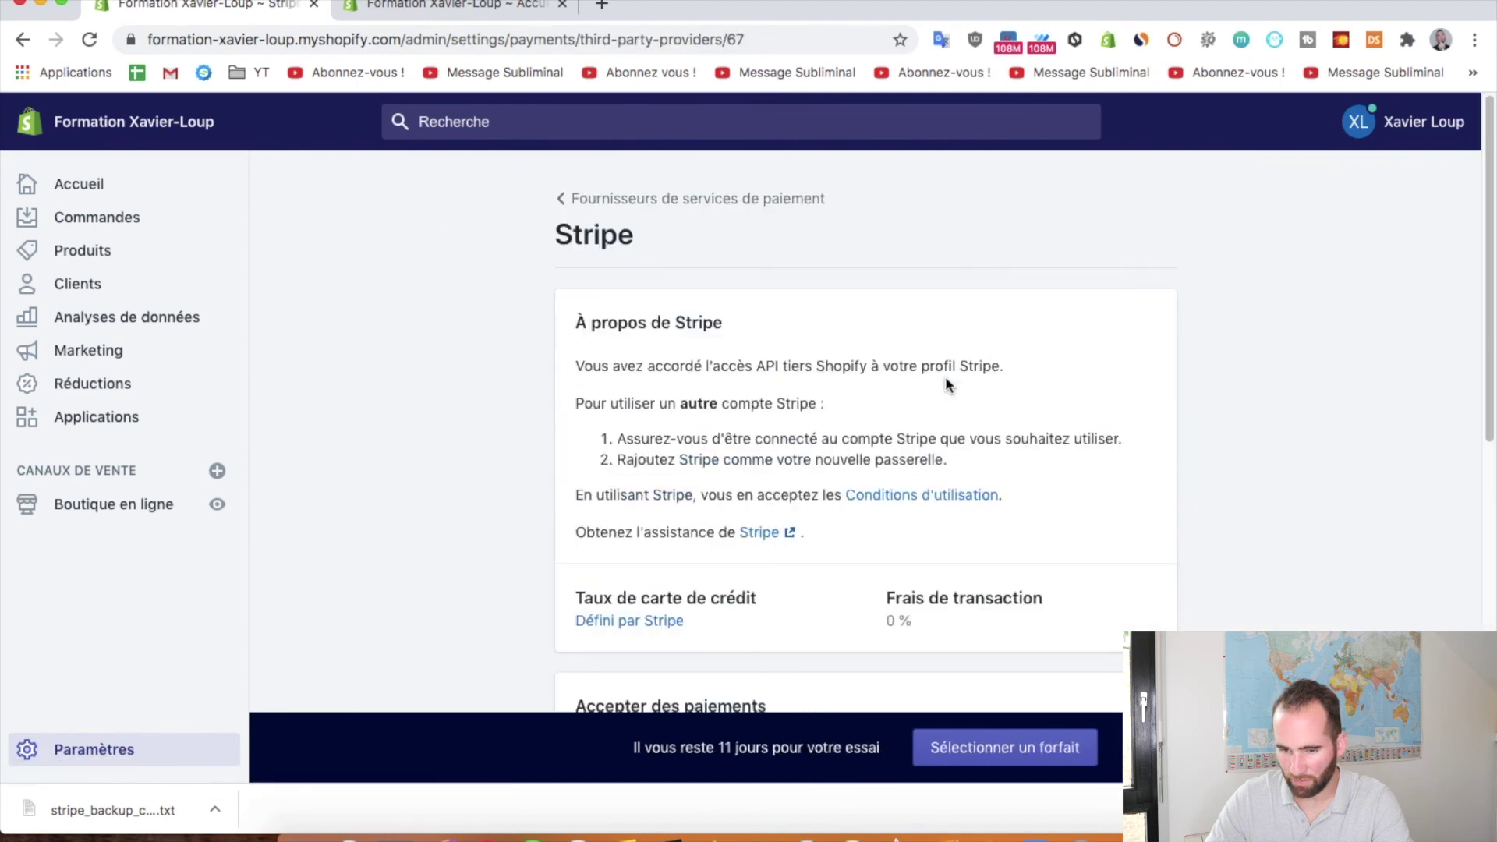
scroll(944, 382, "down", 4)
scroll(1161, 432, "down", 2)
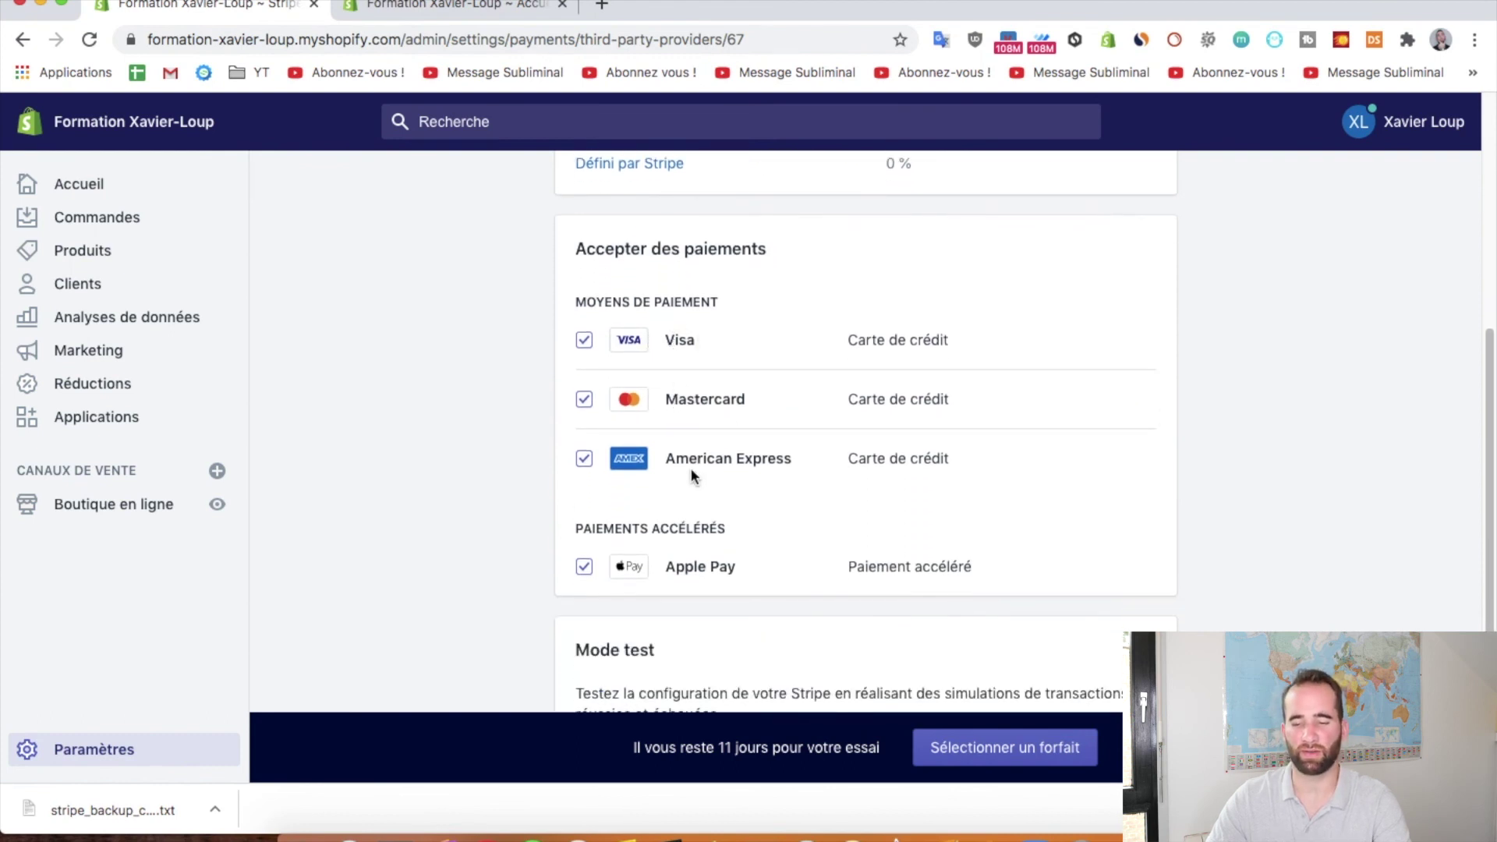
scroll(785, 455, "down", 2)
scroll(702, 427, "down", 1)
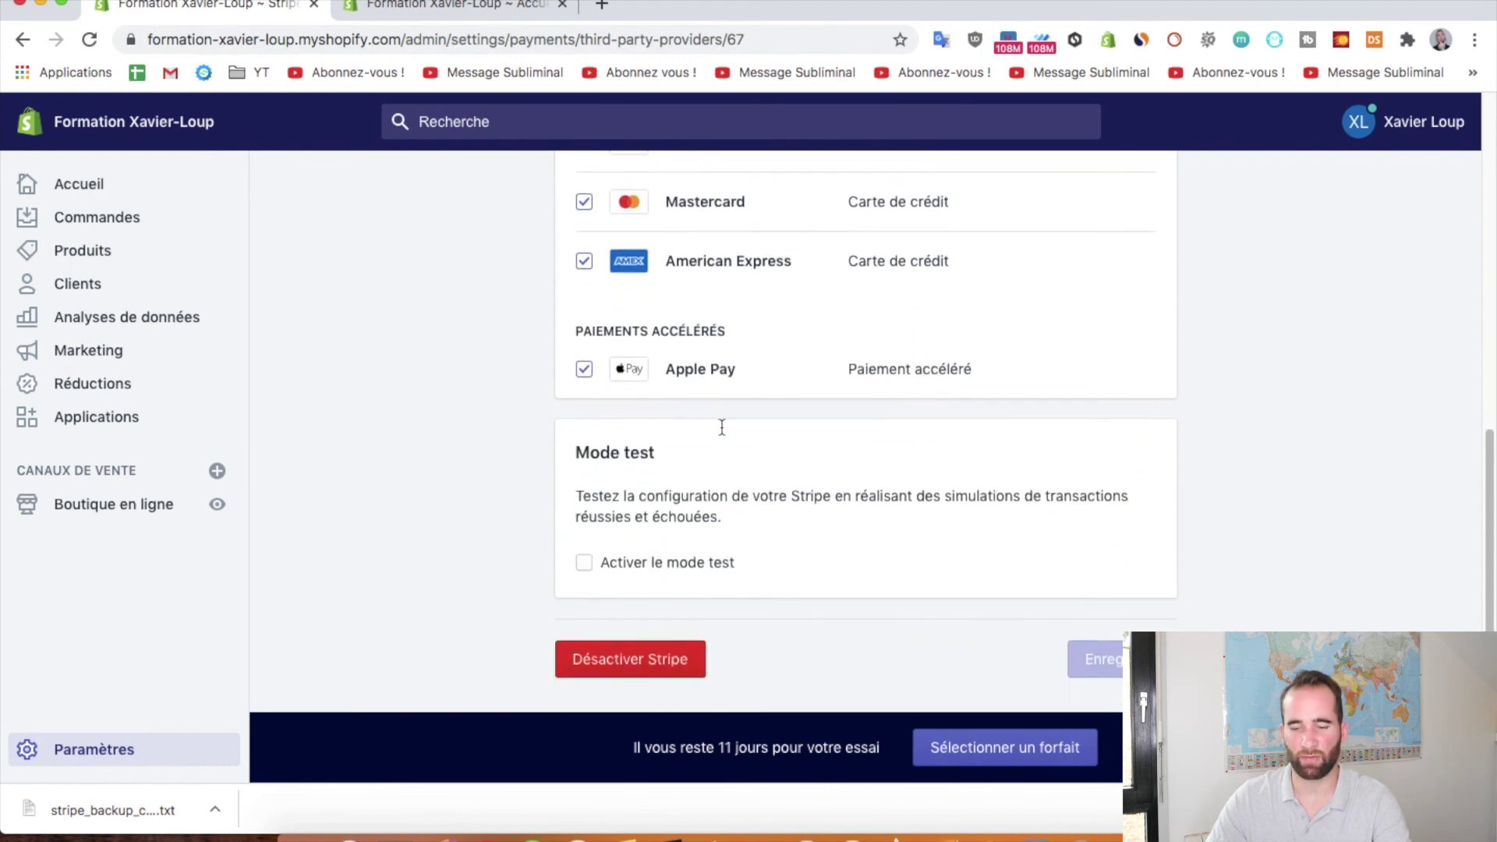
scroll(792, 394, "up", 5)
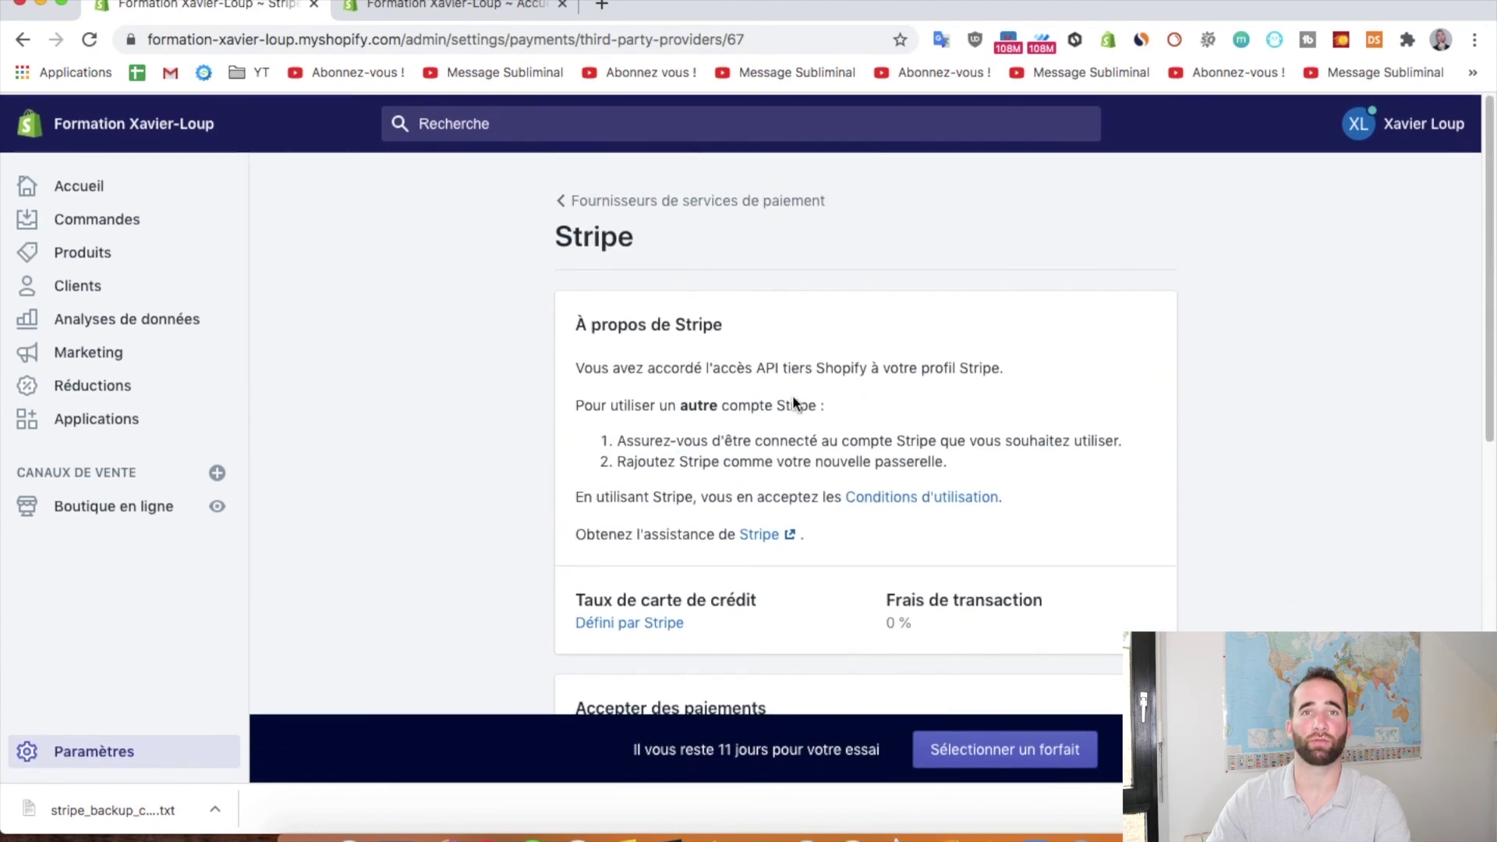